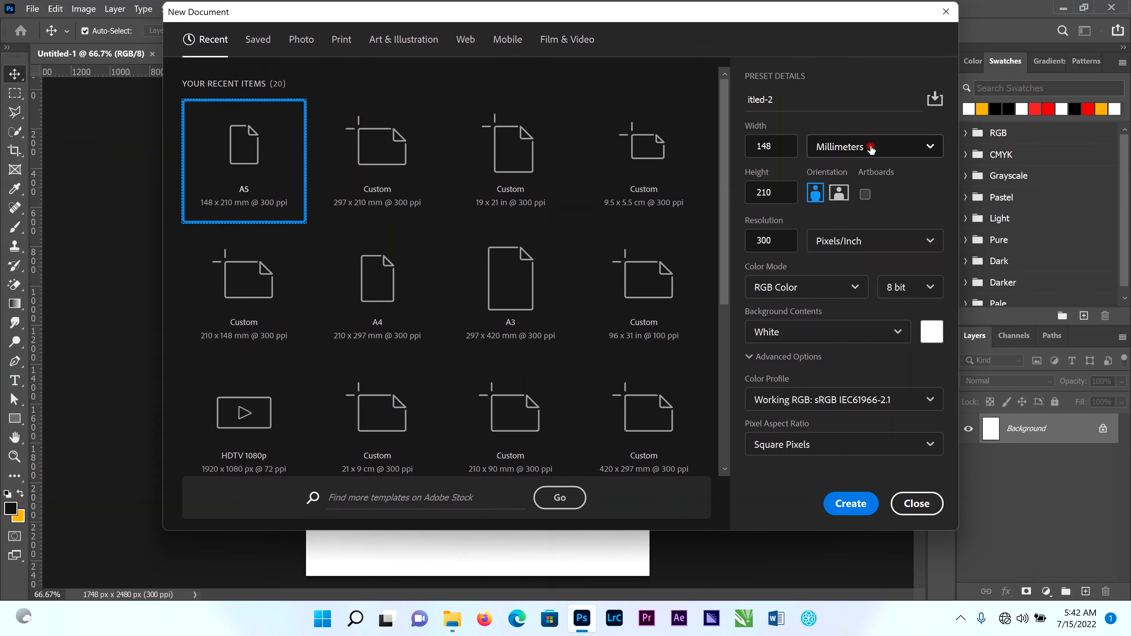
Create a new document 1000 by 1000 pixels at 300 pixels/inch with a white background.
click(871, 148)
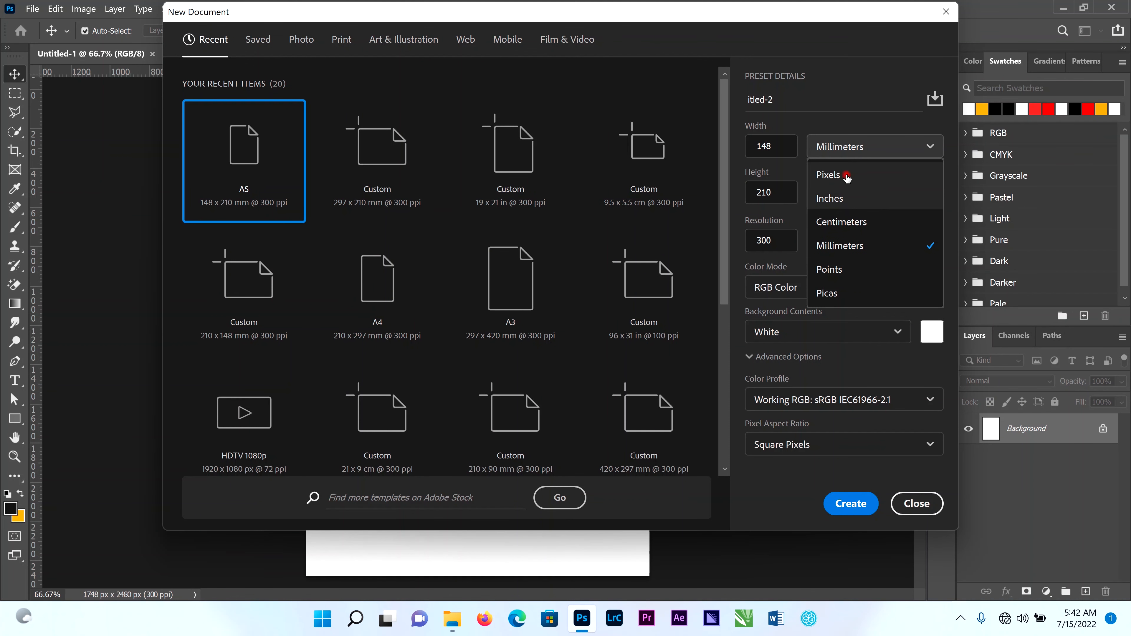
click(837, 175)
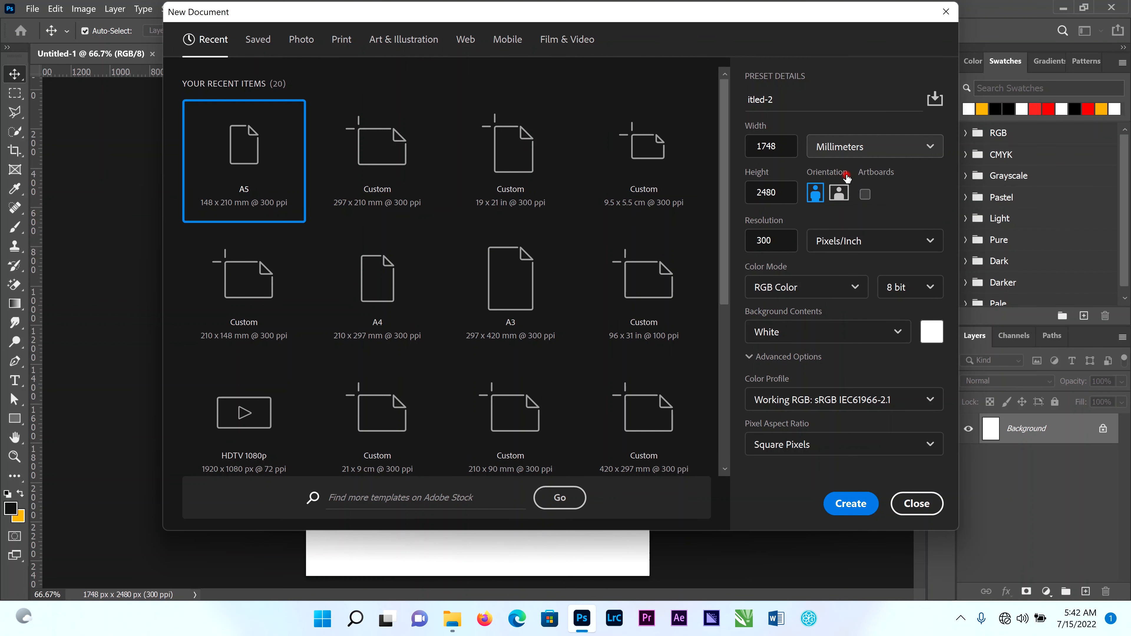
double_click(784, 148)
text(1000)
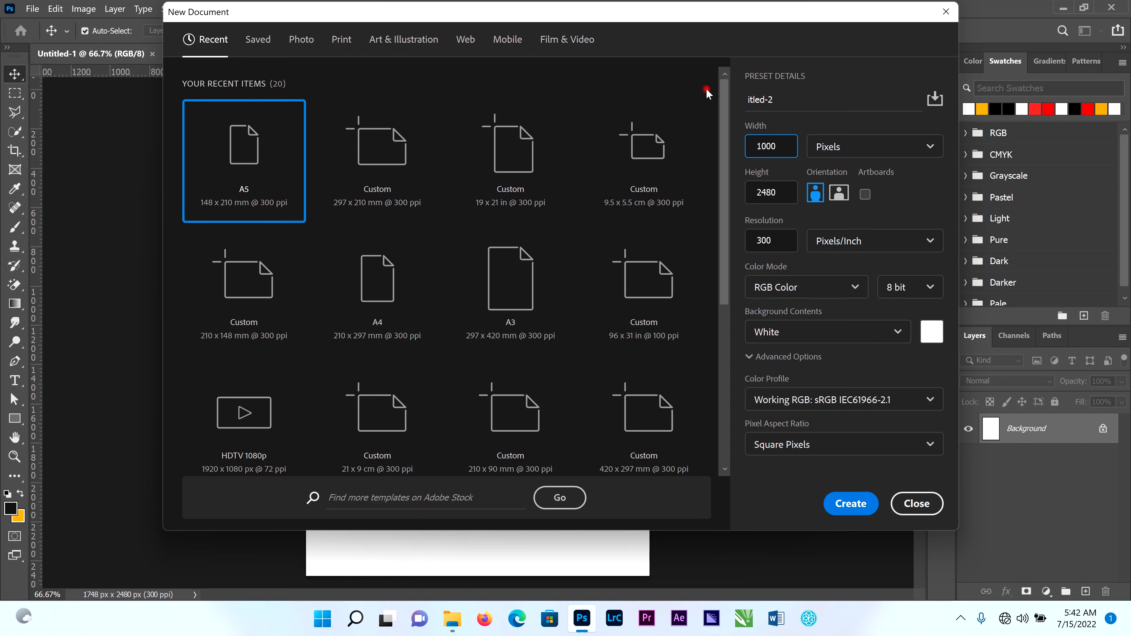
key(Tab)
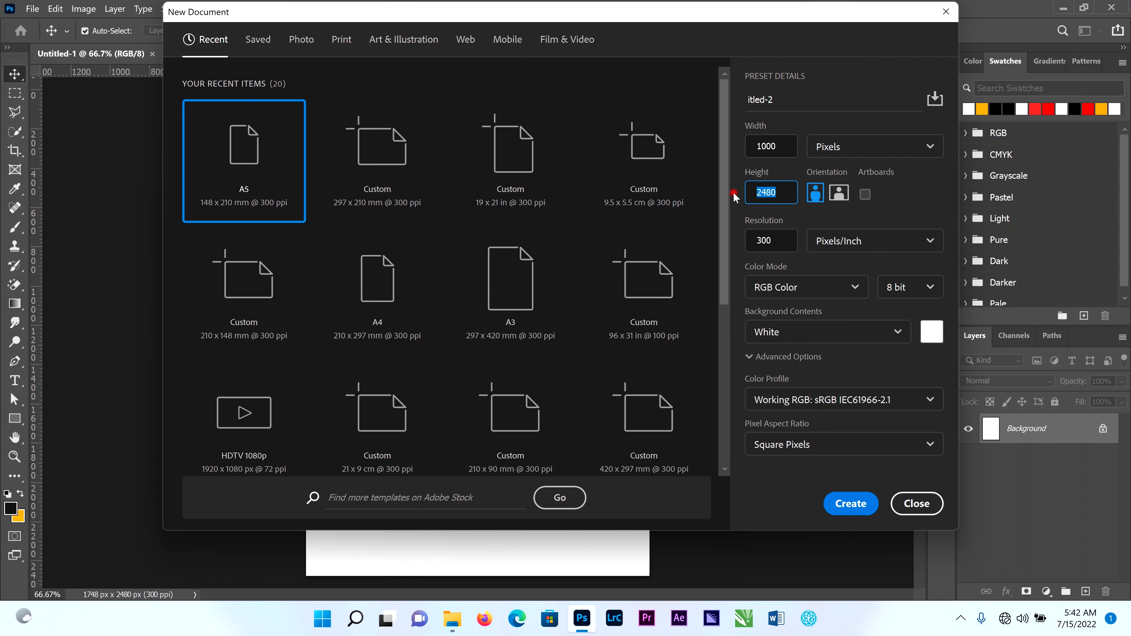
text(1000)
click(842, 505)
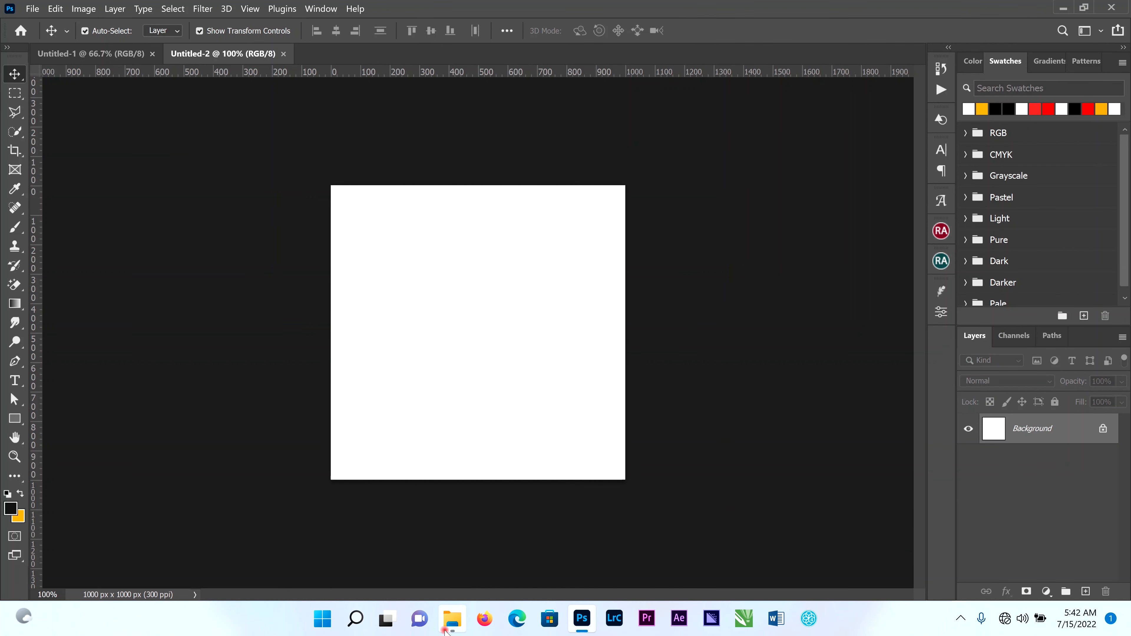
Place the food-plate-tools and kisspng-plate-dish icon images from the spting roll folder into the new document.
click(445, 630)
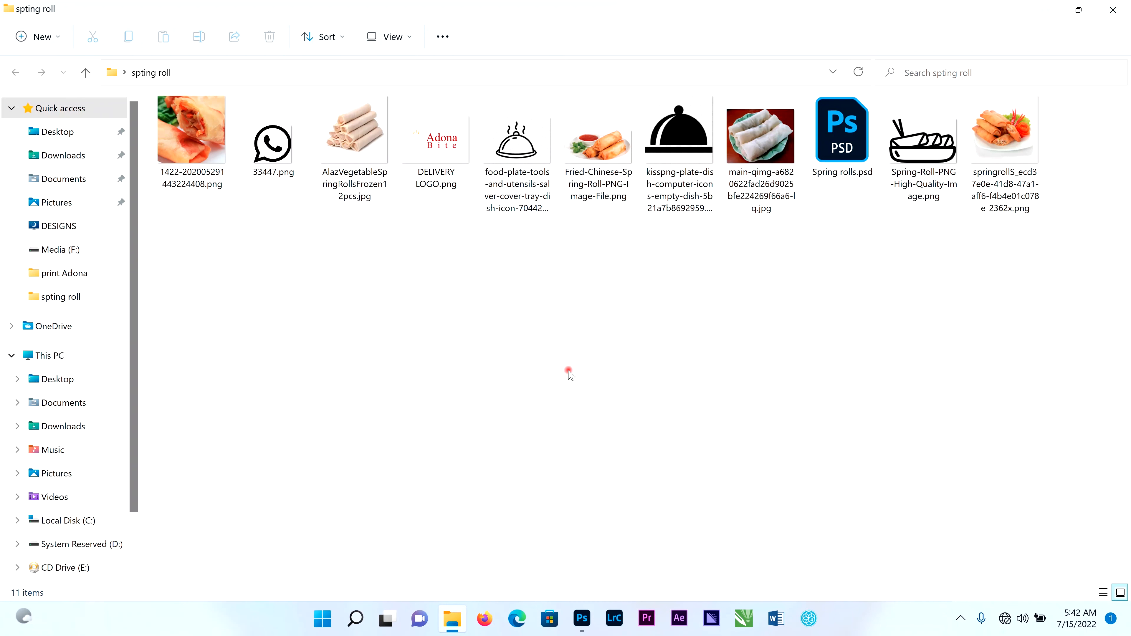
click(527, 147)
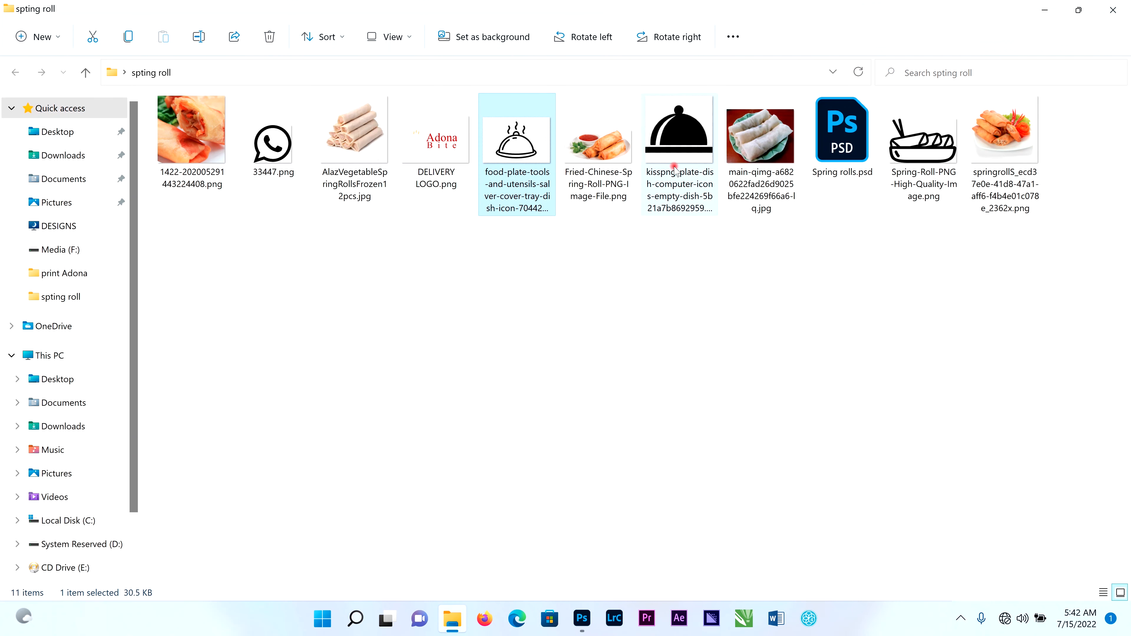
ctrl+click(666, 170)
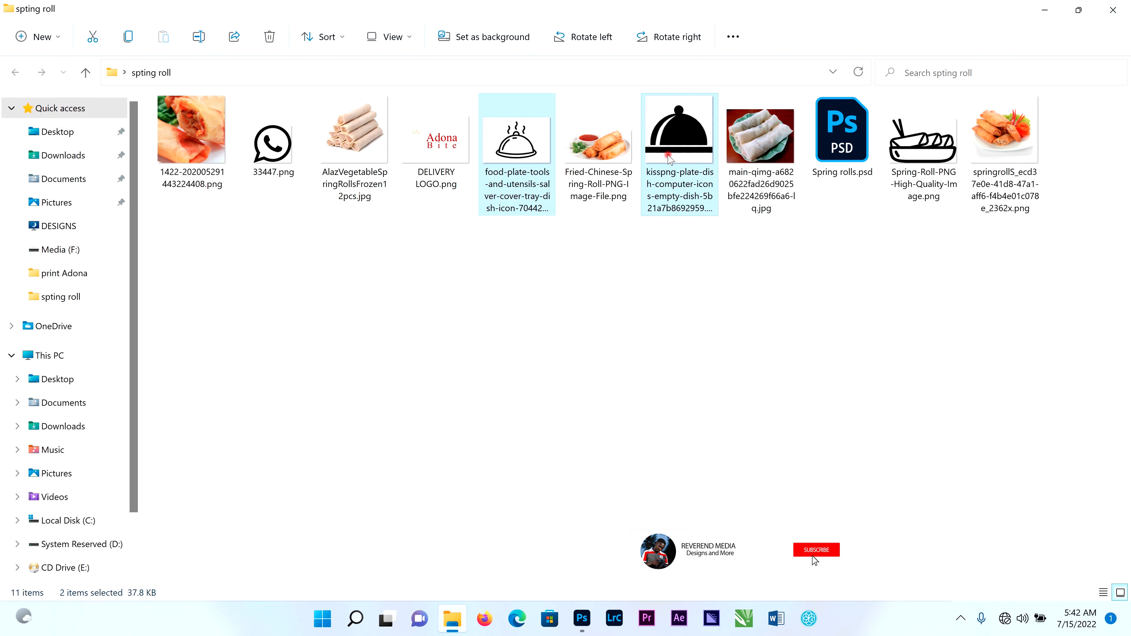
drag(647, 7, 657, 45)
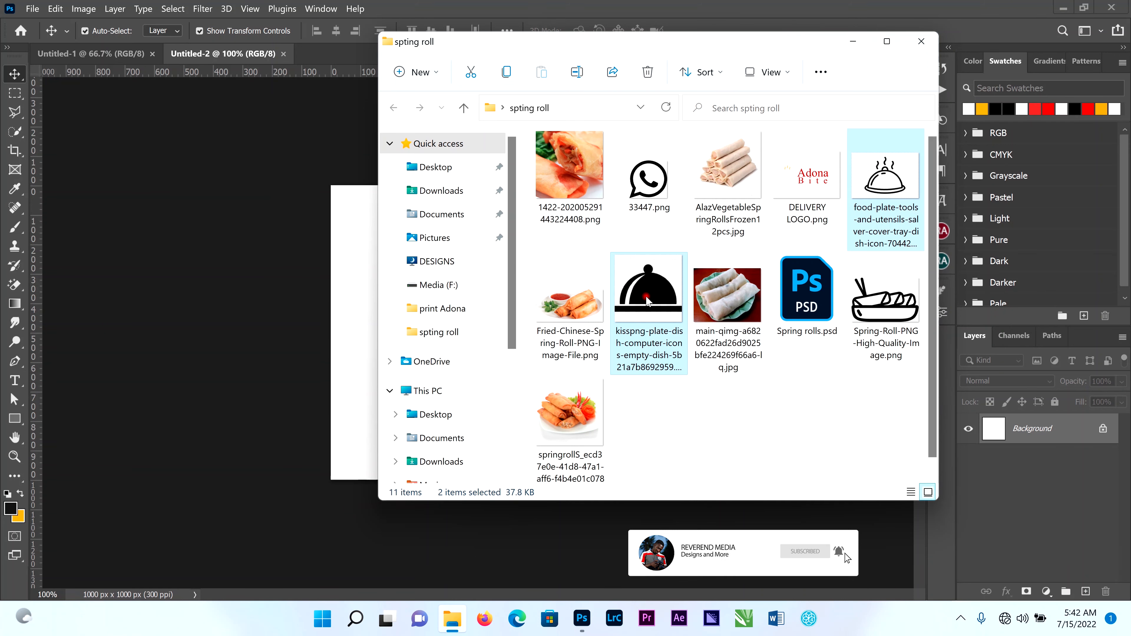
drag(599, 323, 352, 371)
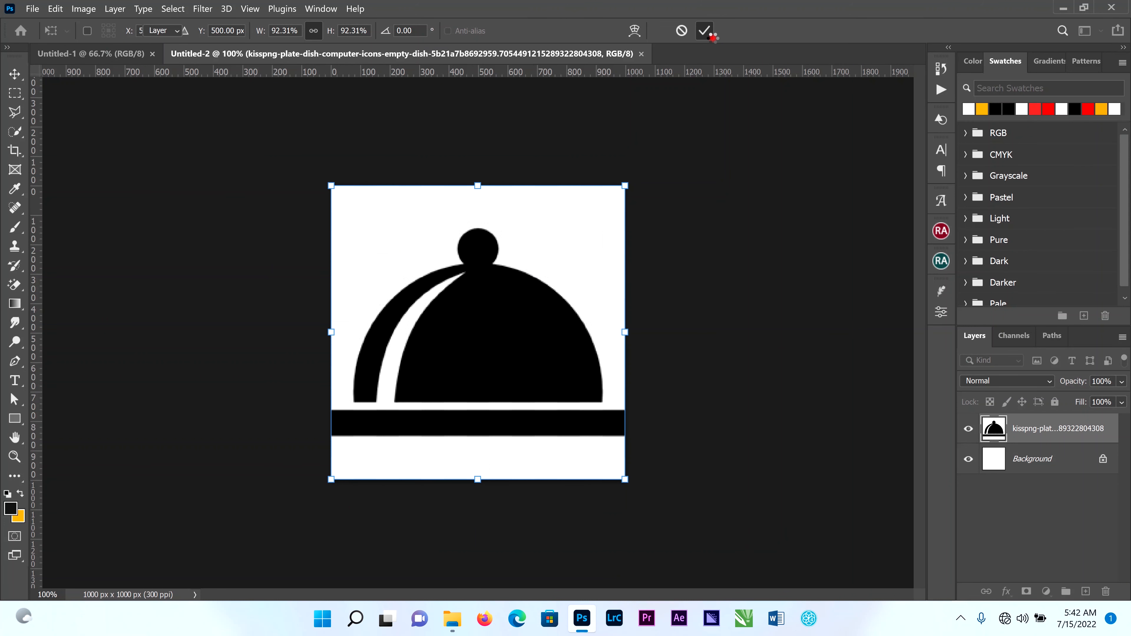
click(711, 36)
click(712, 37)
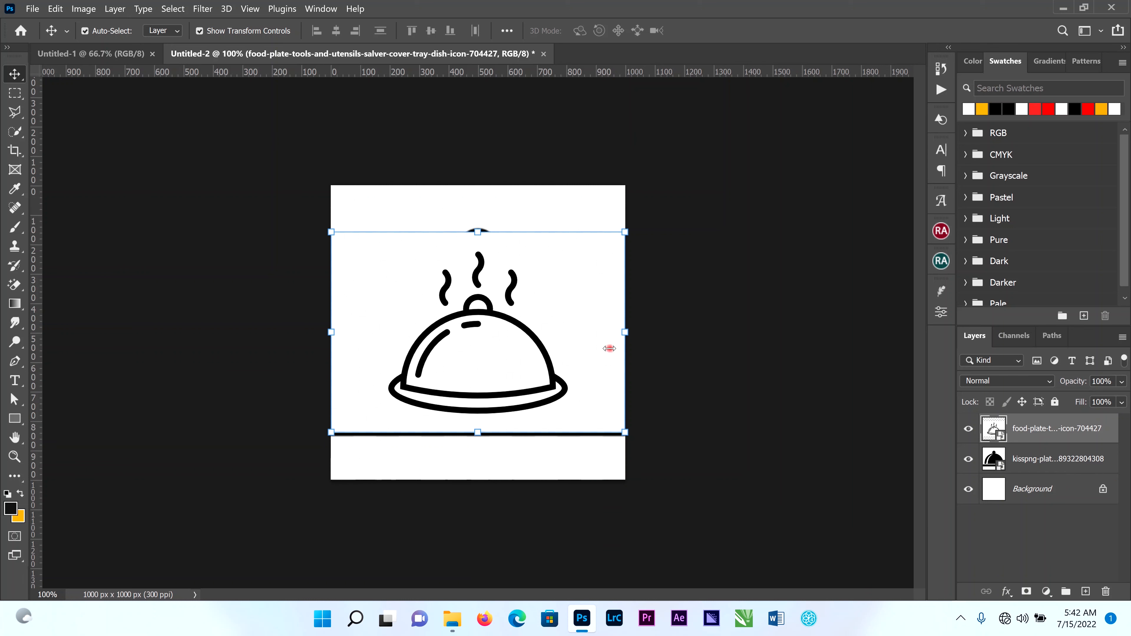
Rasterize the food-plate-tools layer and the kisspng-plate-dish layer.
scroll(538, 317, up, 1)
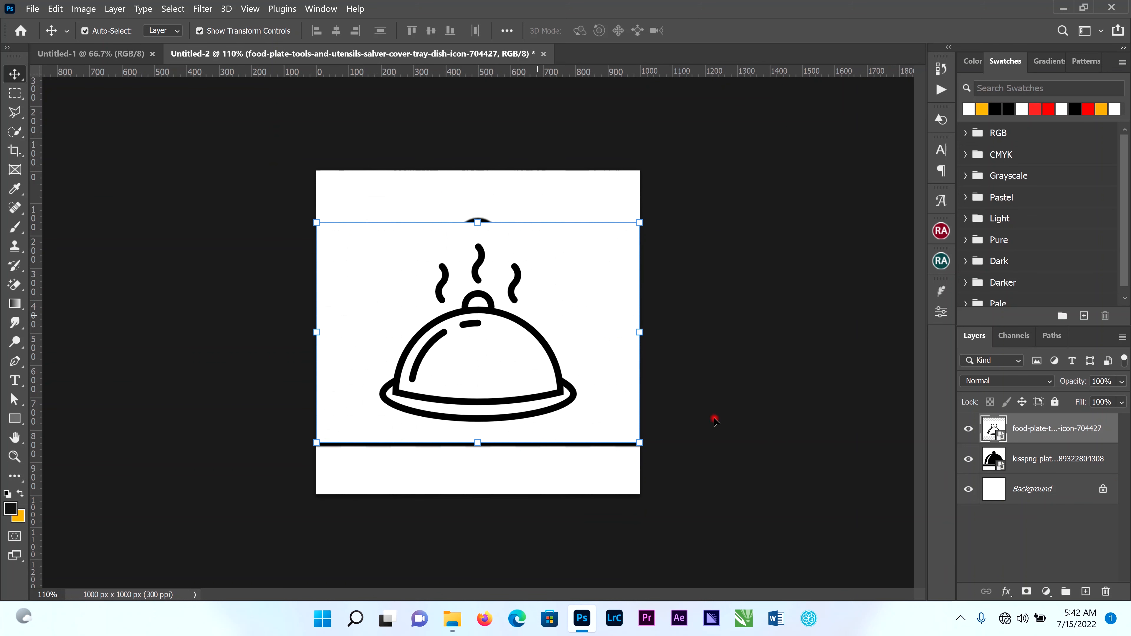
right_click(1014, 431)
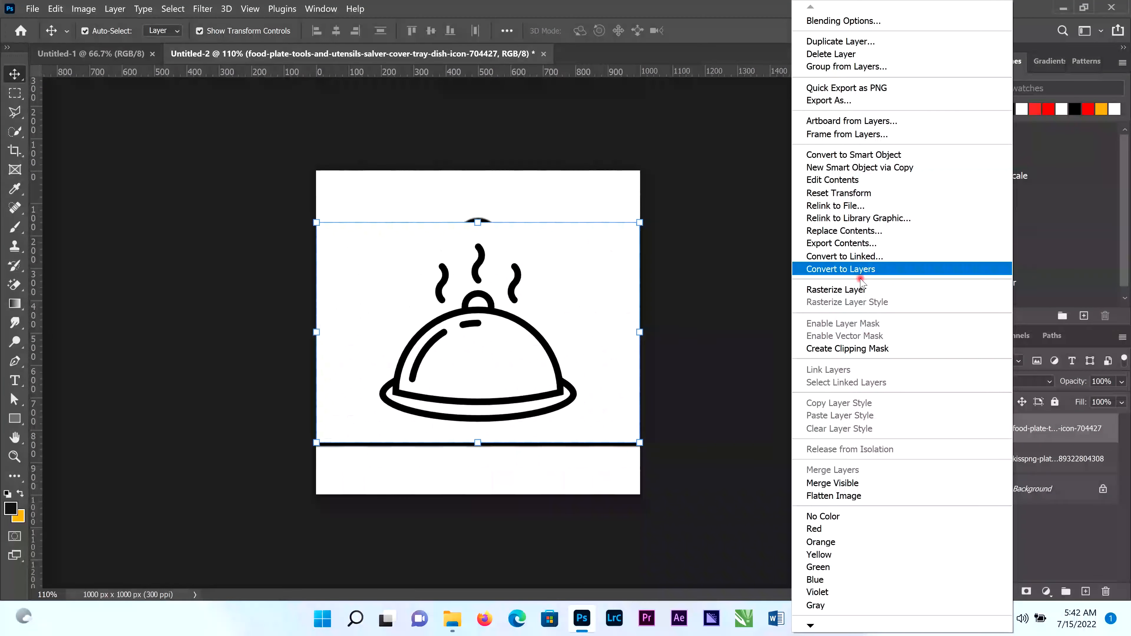
click(872, 289)
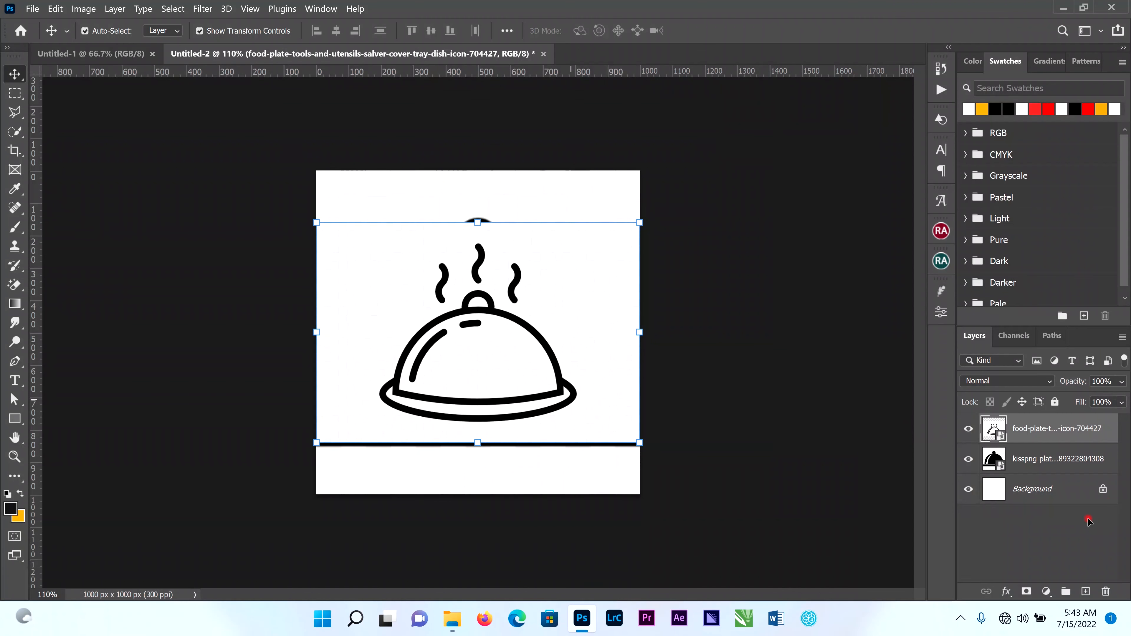
click(1046, 463)
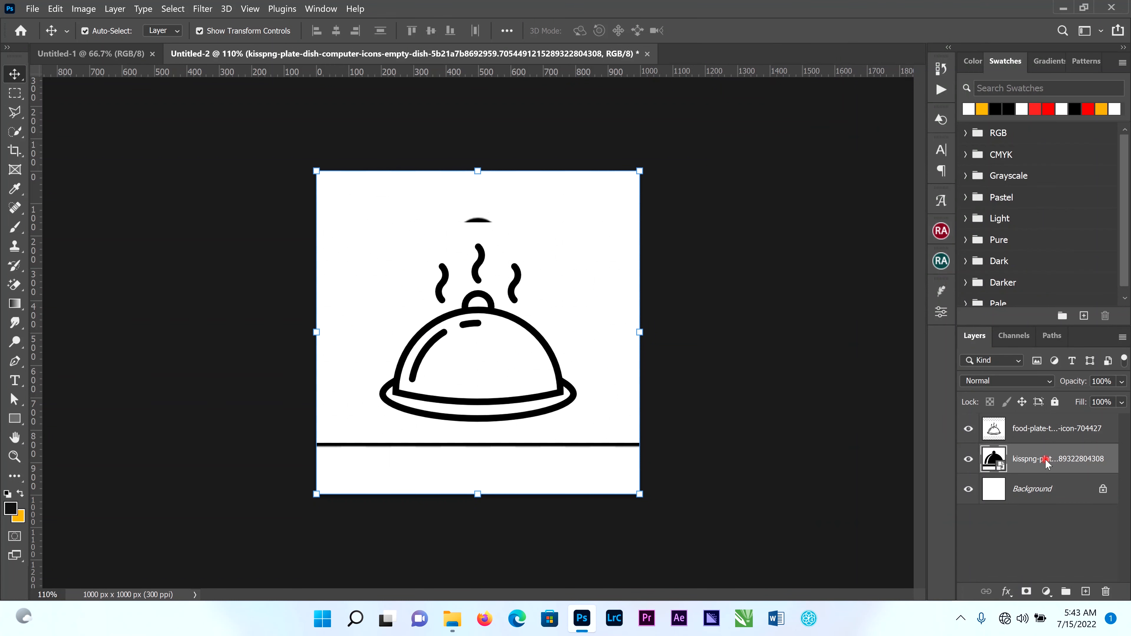
right_click(1046, 463)
click(911, 290)
Erase the white areas of the steaming outline dish layer with the Magic Eraser and hide the solid dish layer.
click(512, 321)
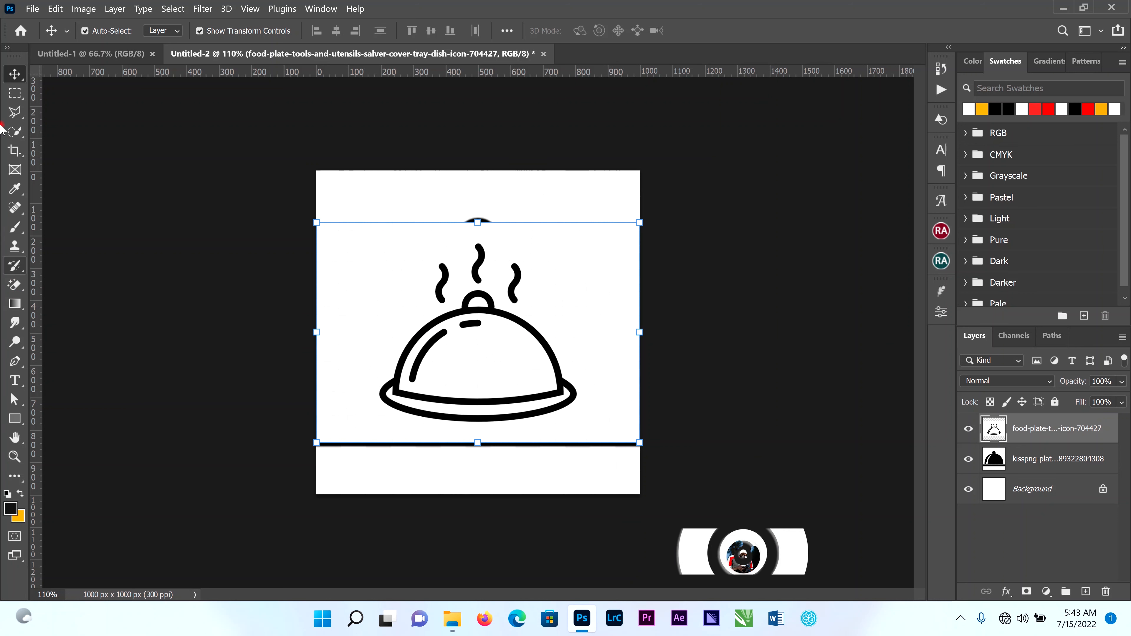
click(19, 292)
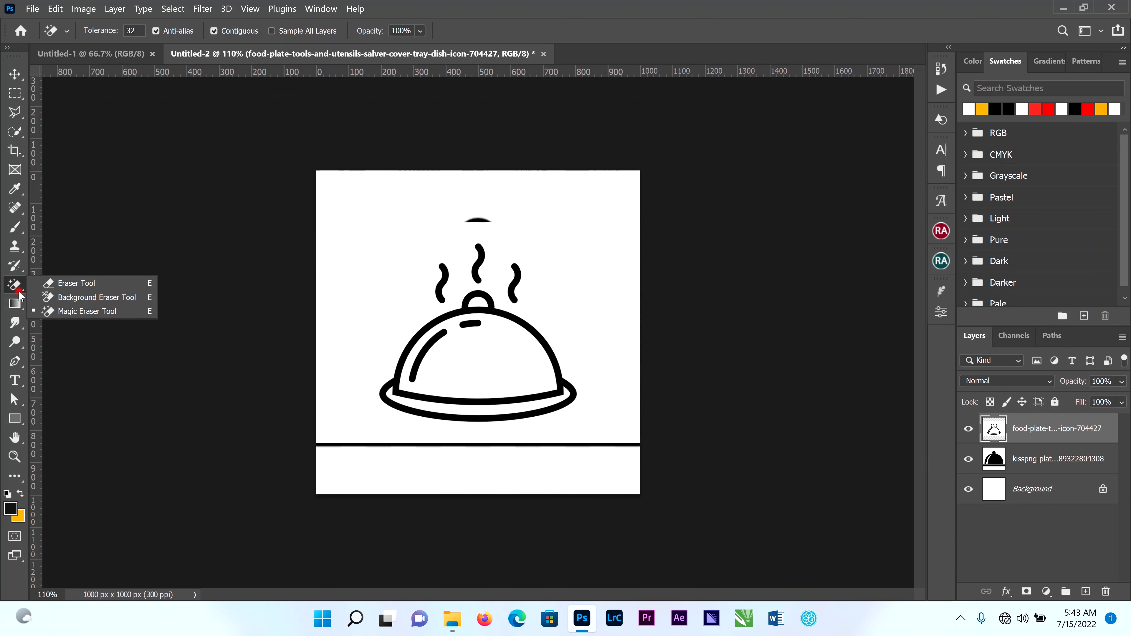
drag(18, 292, 64, 315)
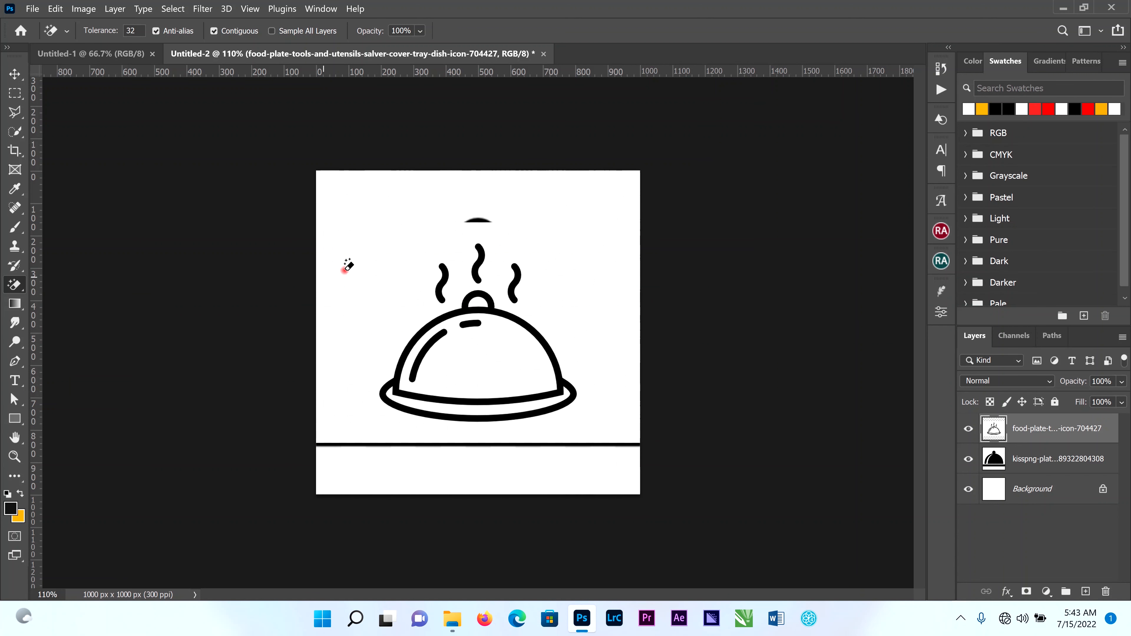
click(381, 270)
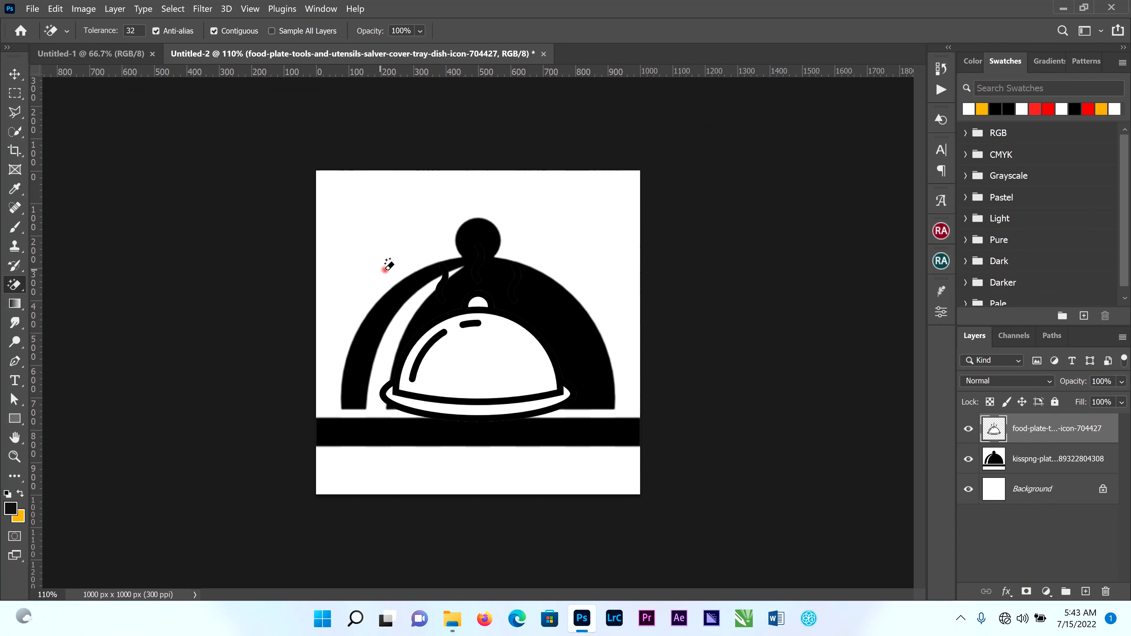
click(968, 459)
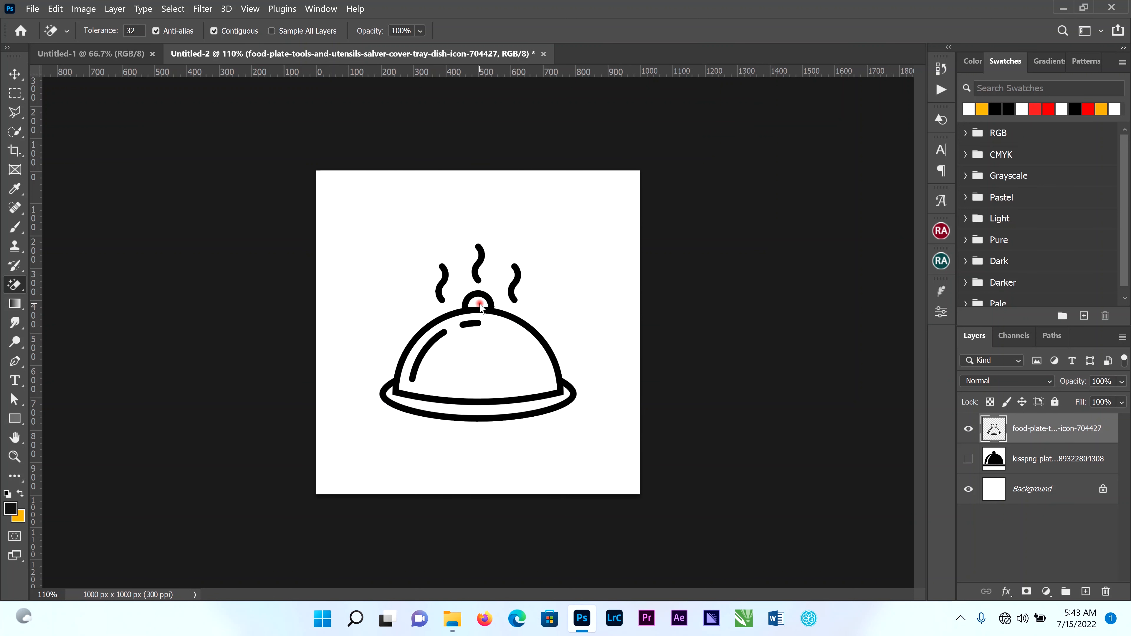
click(494, 406)
Scale the steaming outline dish down to about 92.6% and apply the transform.
key(v)
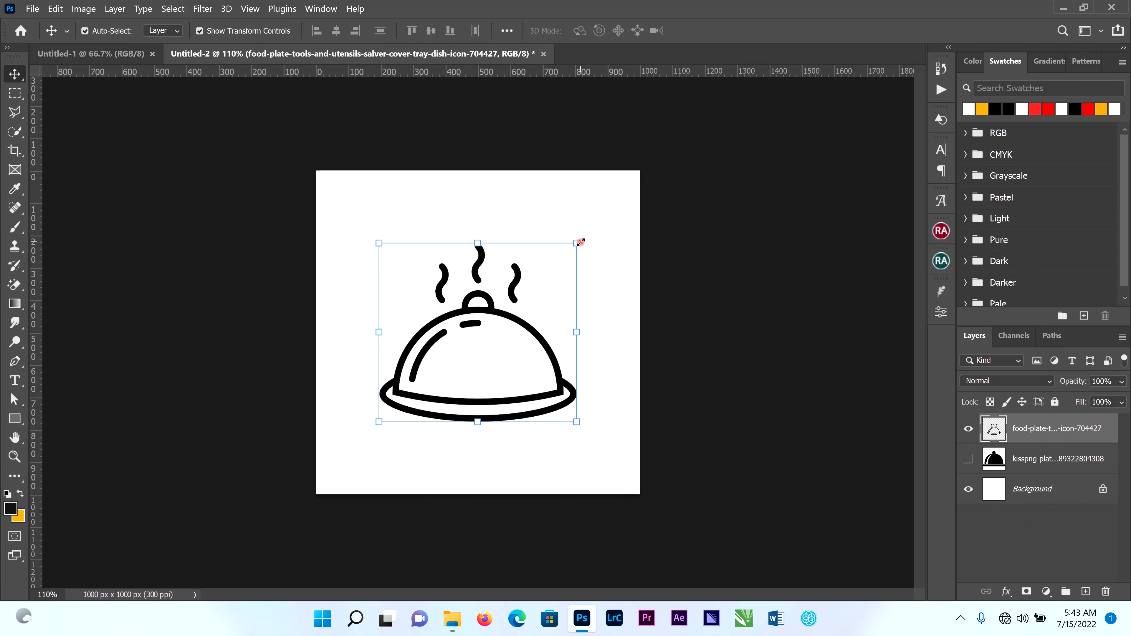
drag(540, 273, 574, 252)
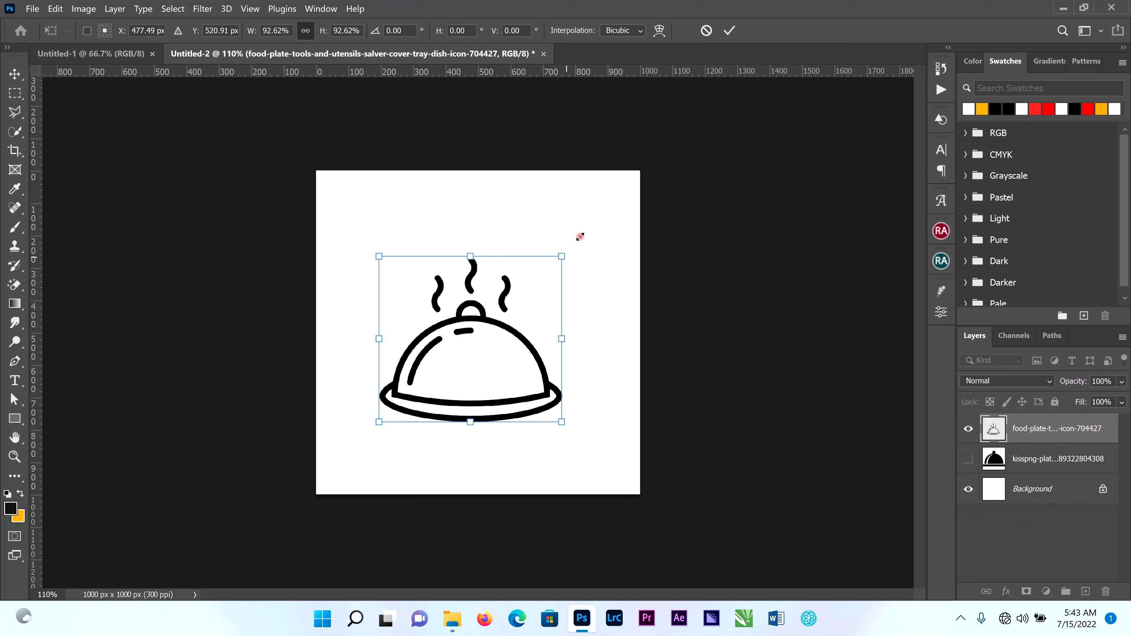
click(729, 30)
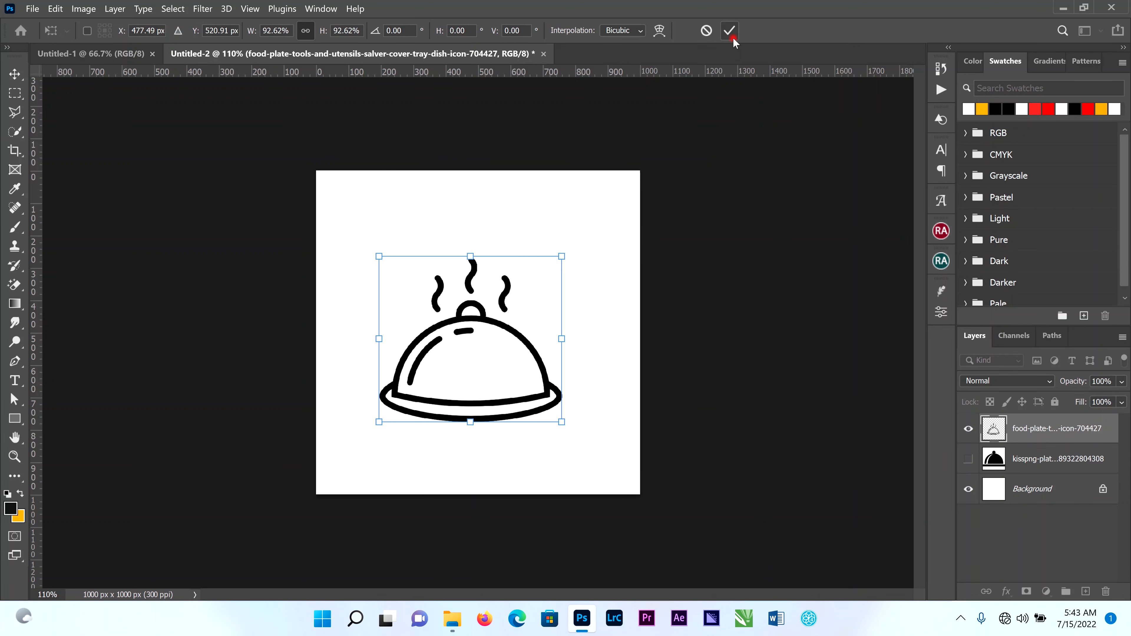
Show only the solid dish layer above the background and erase its white areas with the Magic Eraser.
click(968, 429)
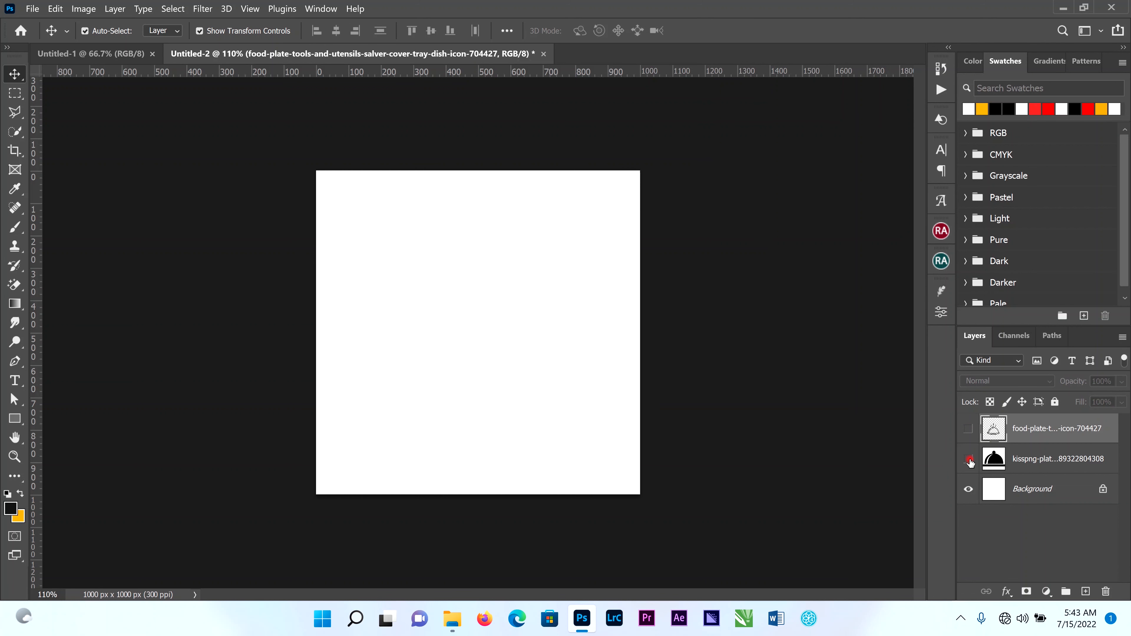
click(968, 459)
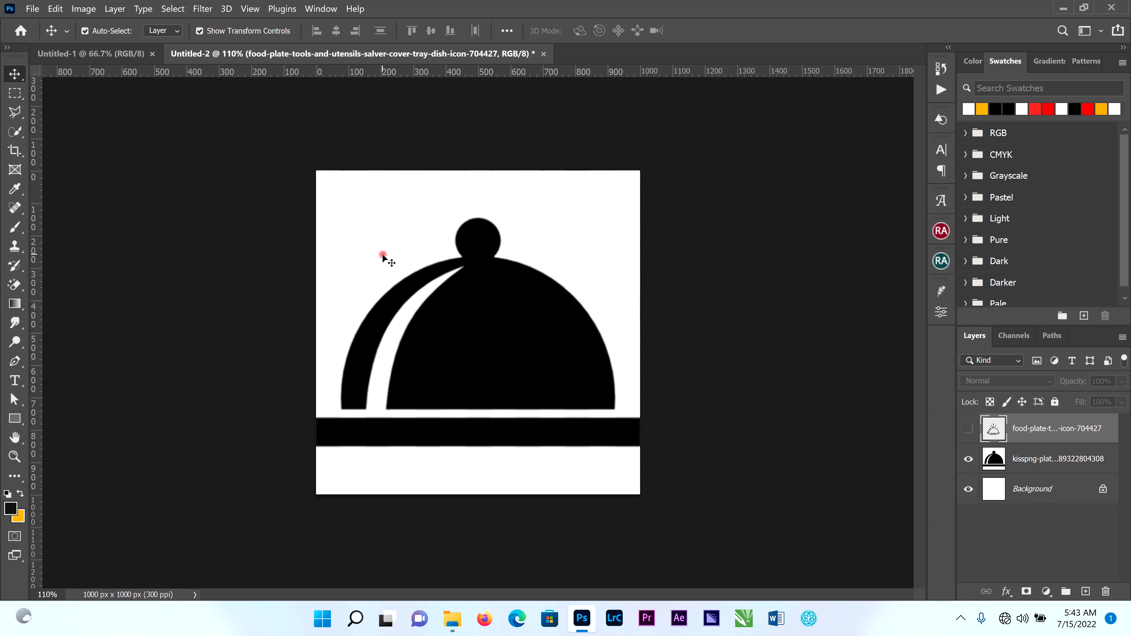
click(15, 285)
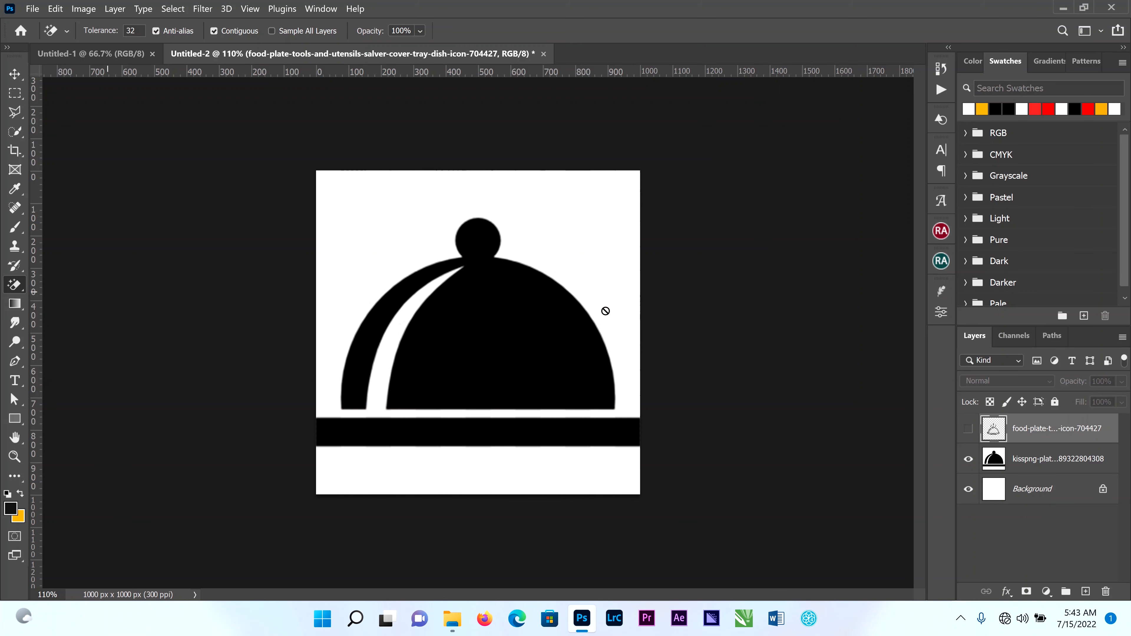
click(1040, 461)
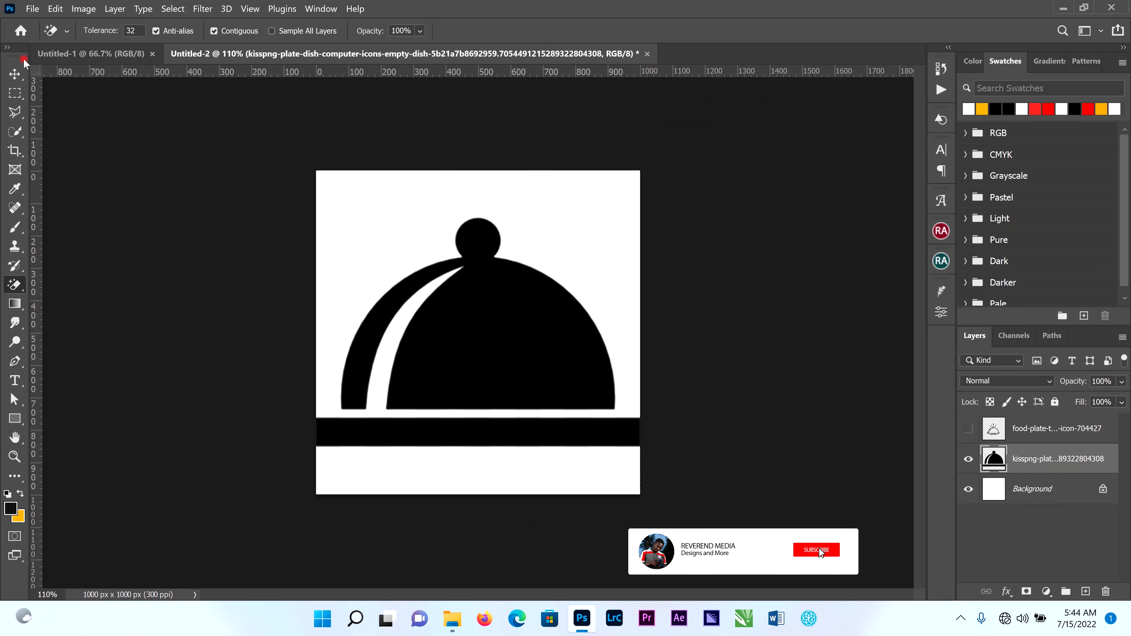
Show the outline dish layer again and scale the solid dish icon down to about 31.5%.
click(15, 74)
click(968, 428)
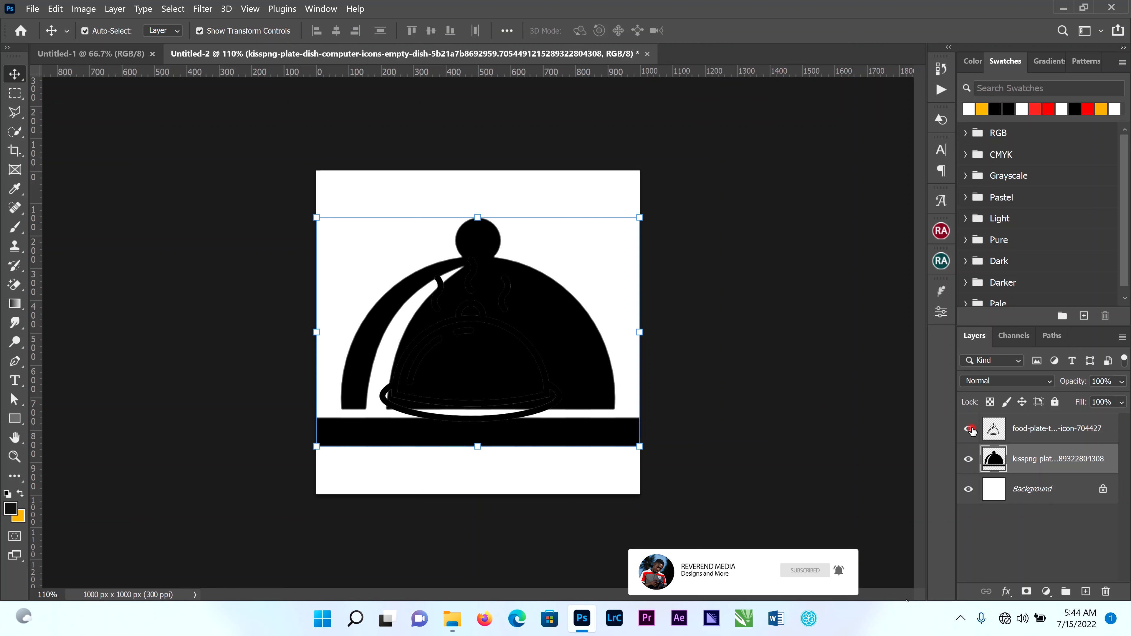
drag(611, 231, 403, 375)
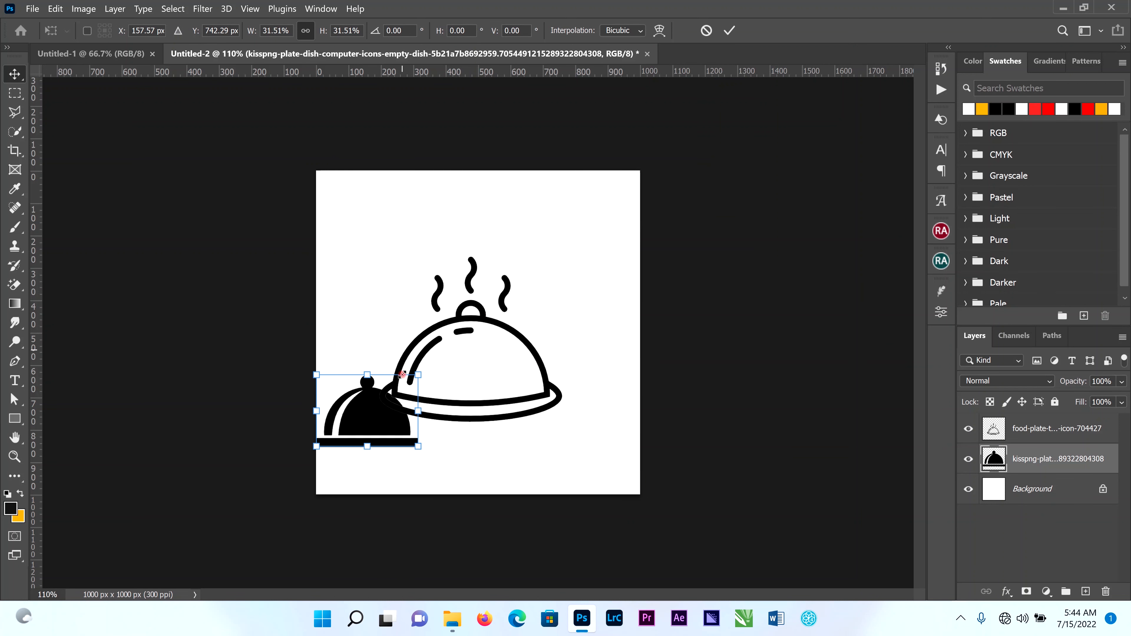
key(ctrl+minus)
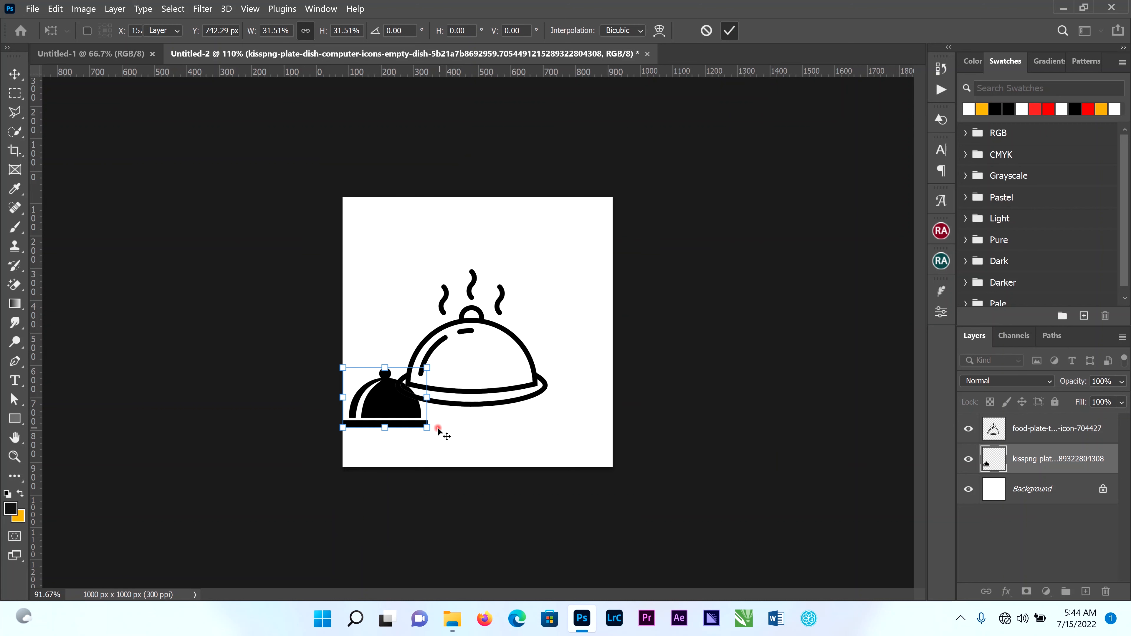
key(ctrl+plus)
key(ctrl+plus)
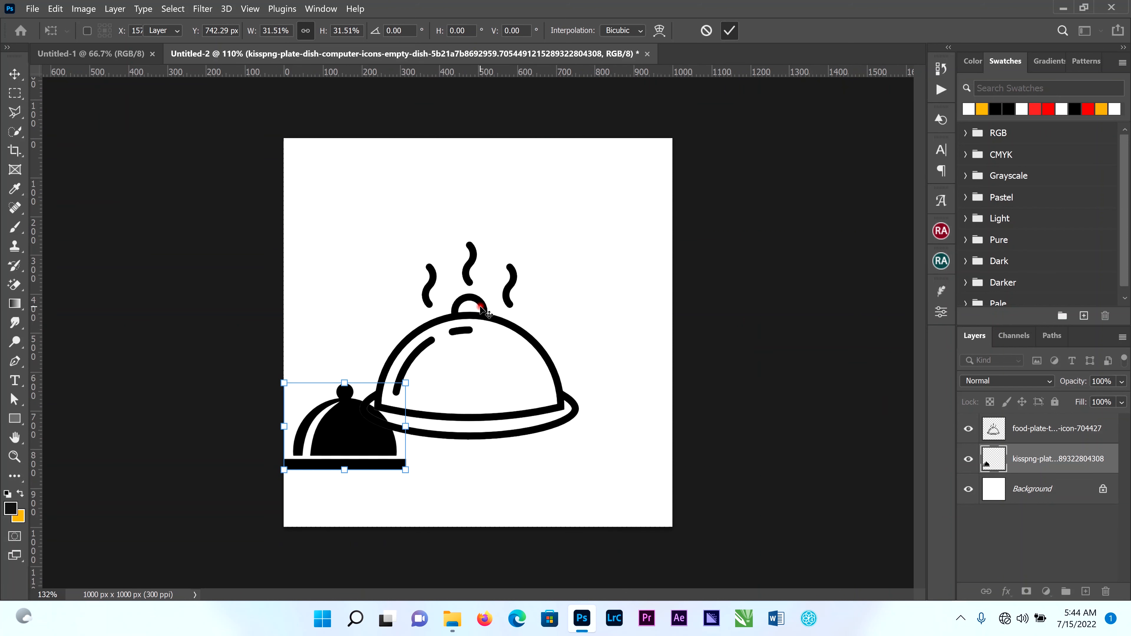
key(Return)
Move the outline dish toward the canvas's upper right, then shrink the solid dish to about 65.4% and place it below the outline dish.
drag(480, 308, 540, 242)
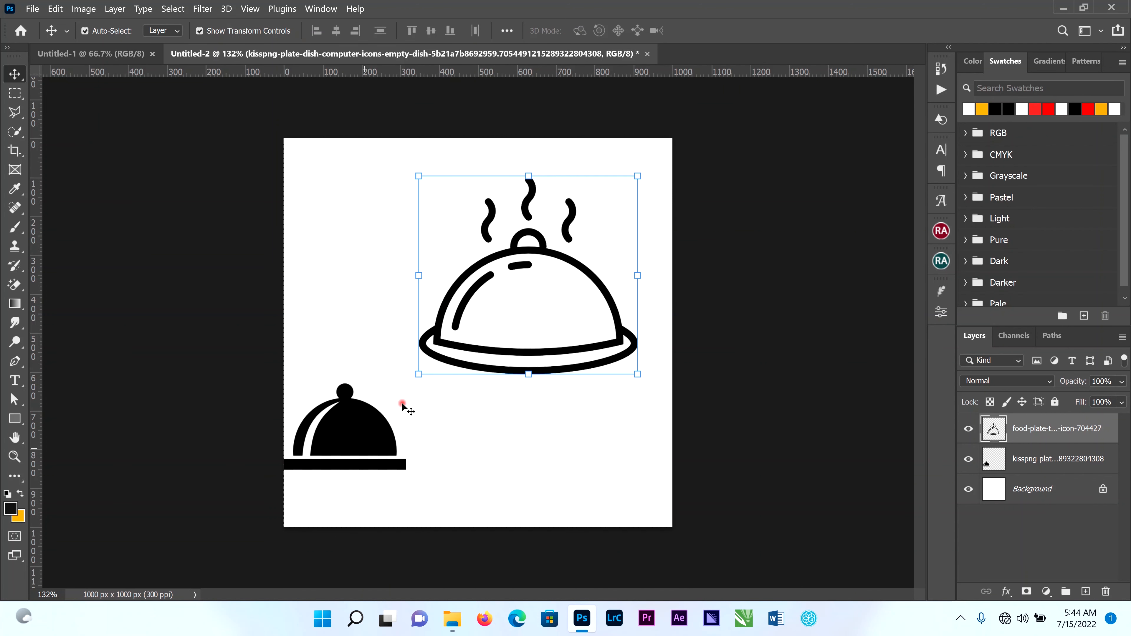
click(398, 390)
drag(398, 392, 465, 431)
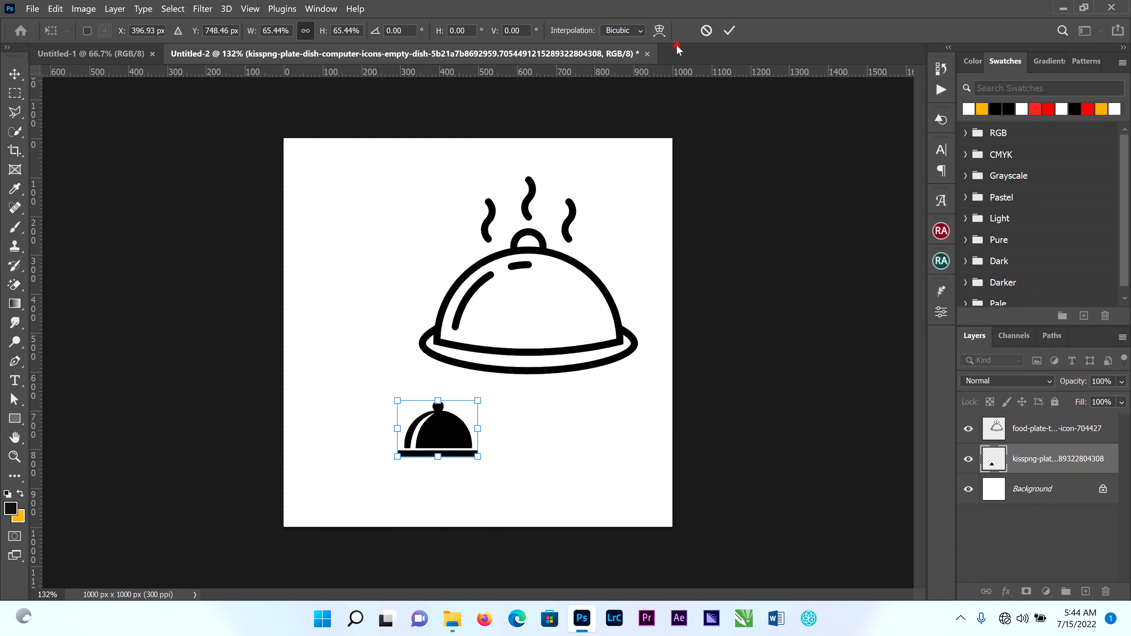
click(729, 30)
Outline the three steam wisps of the outline dish with a closed Polygonal Lasso selection that skirts the lid's knob.
click(541, 192)
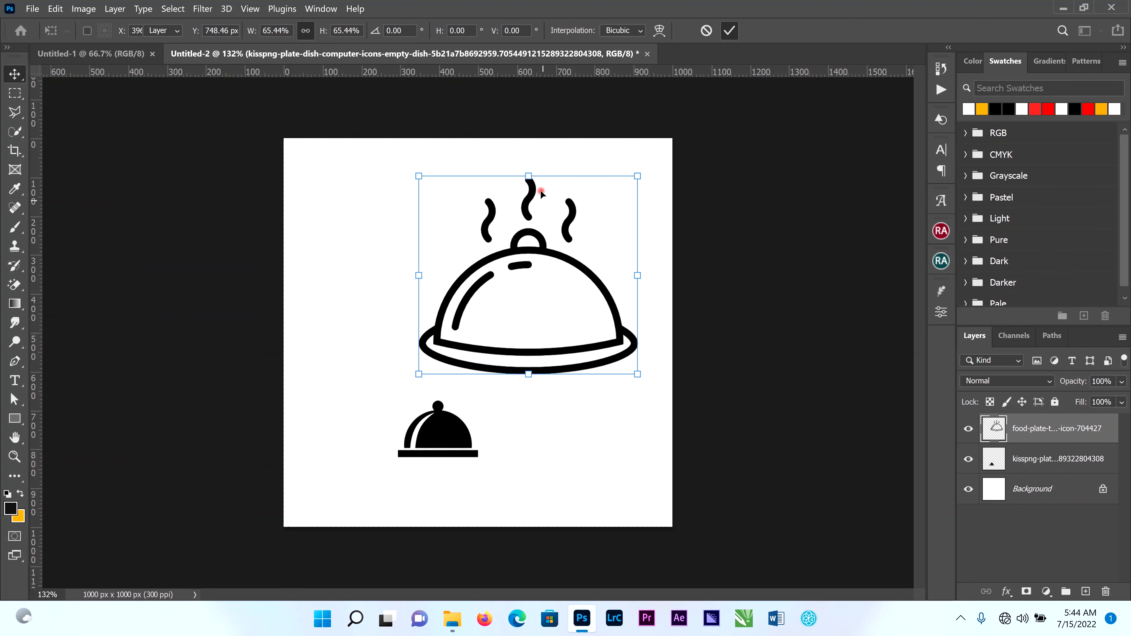
scroll(540, 190, up, 8)
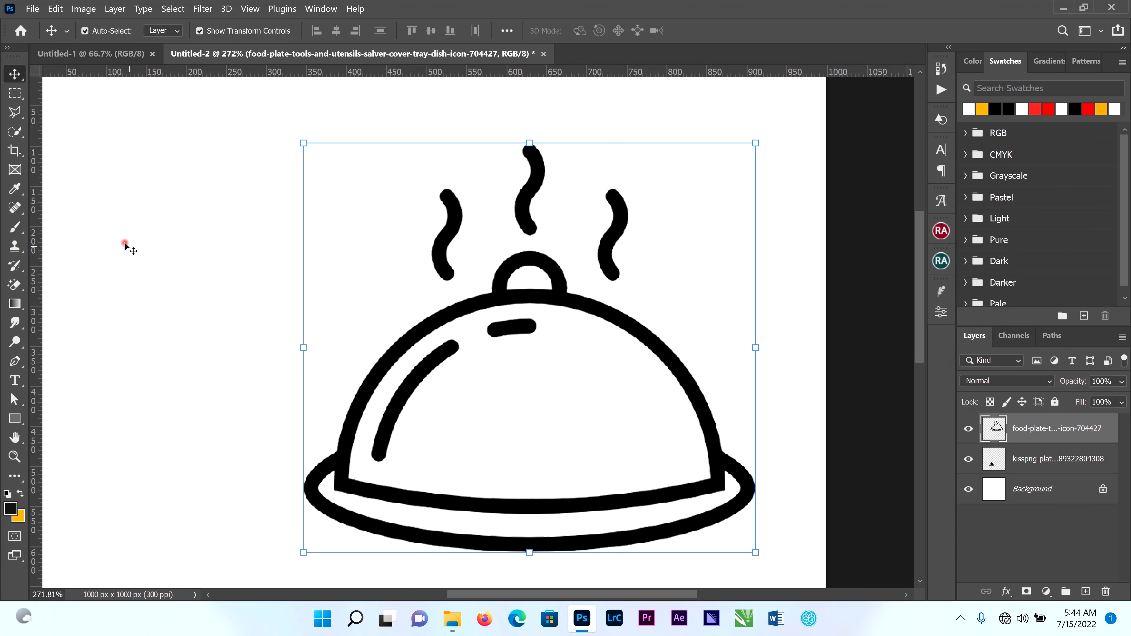
click(15, 112)
click(431, 165)
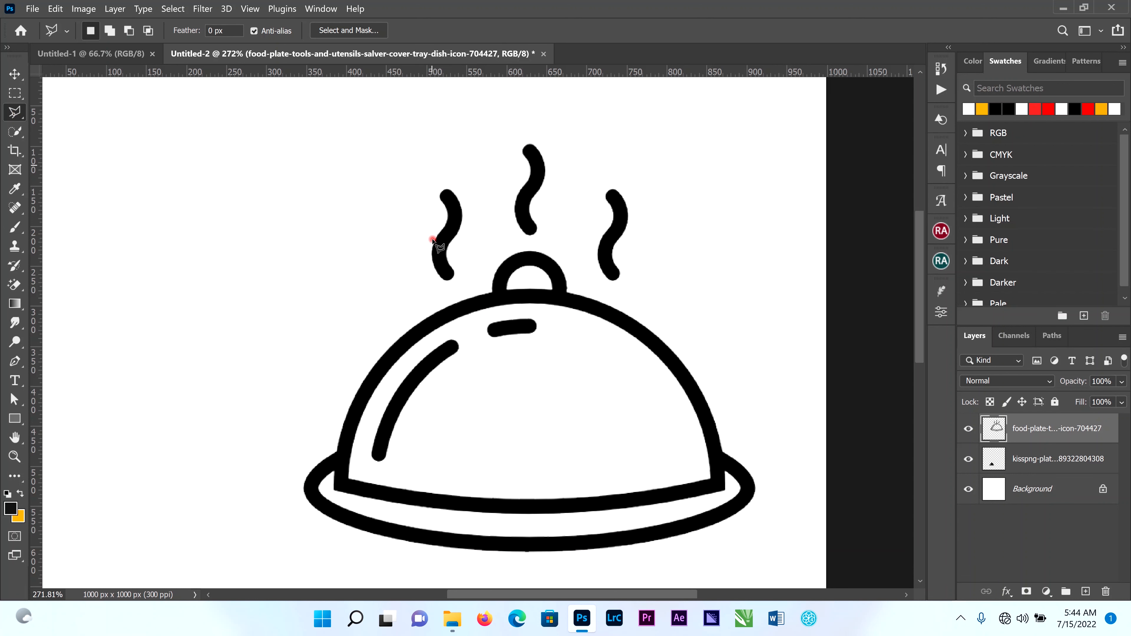
click(424, 297)
click(455, 292)
click(484, 253)
click(532, 242)
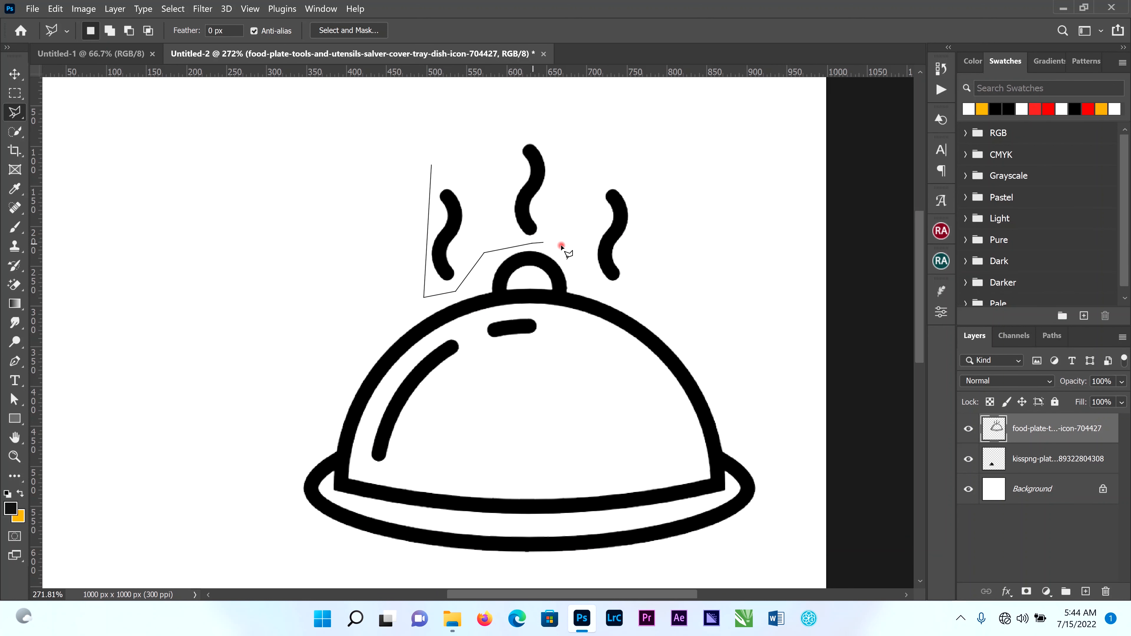
click(561, 245)
click(579, 267)
click(628, 288)
key(BackSpace)
click(593, 285)
click(624, 291)
click(634, 171)
click(595, 126)
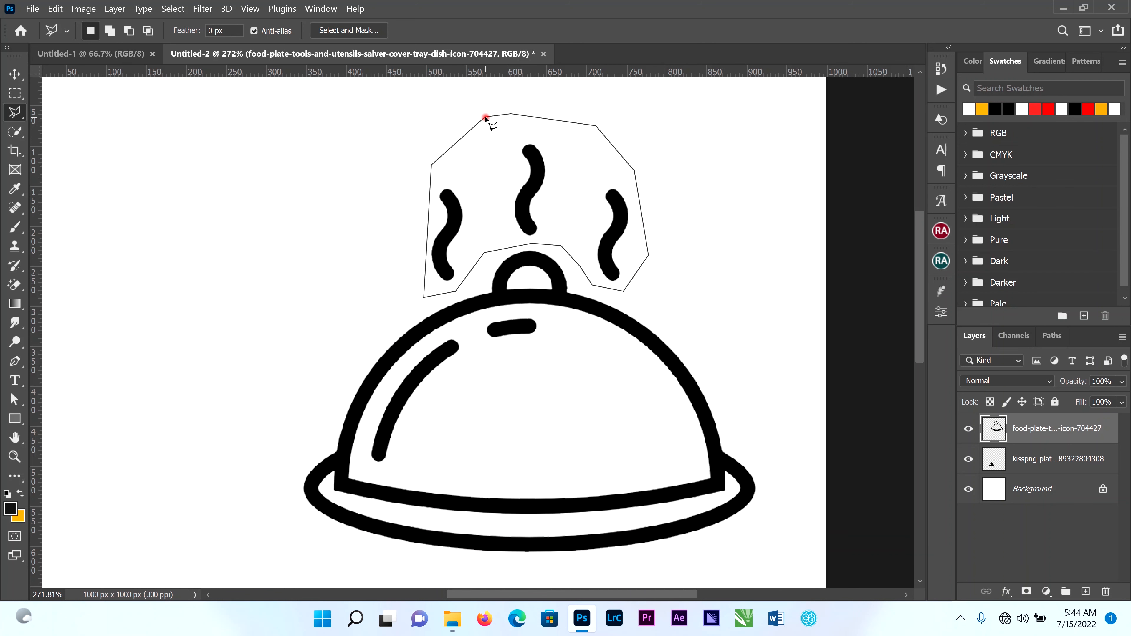
click(485, 117)
Cut the selected steam wisps onto their own layer and move them up and to the left of the outline dish.
right_click(541, 171)
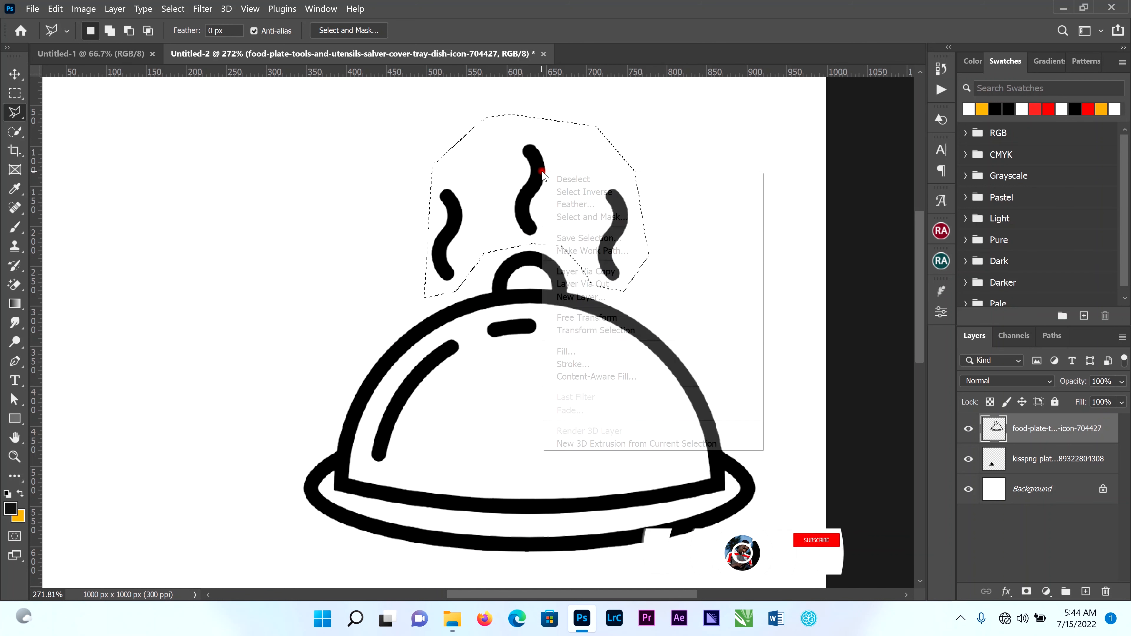
click(602, 284)
key(v)
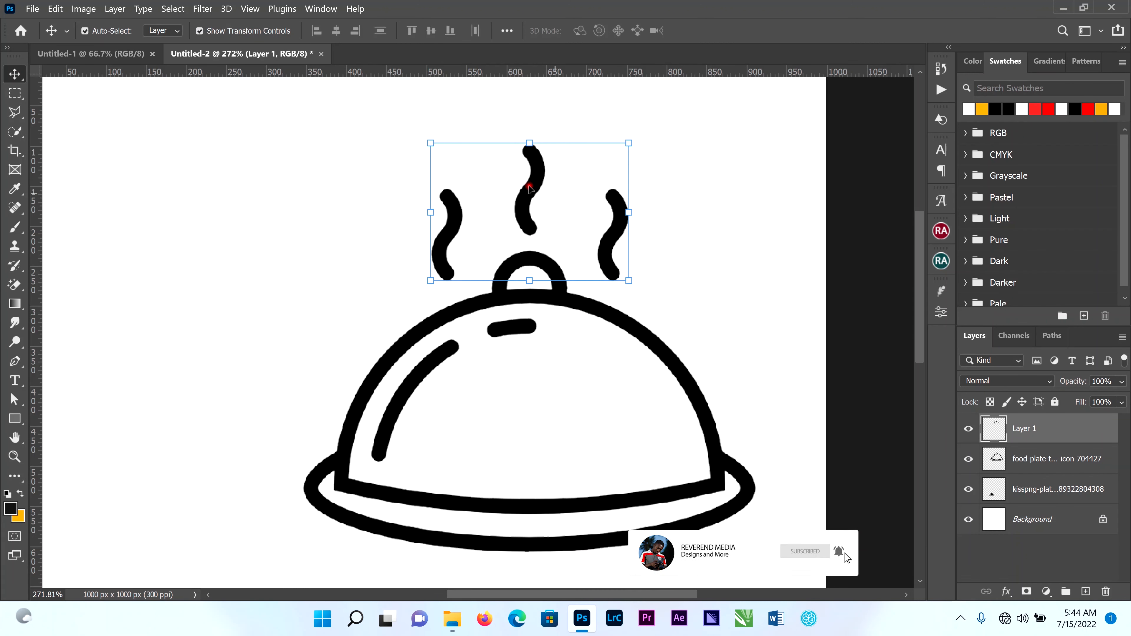
drag(530, 188, 352, 175)
Delete the outline dish layer, keeping the separated steam wisps and the solid dish.
click(625, 323)
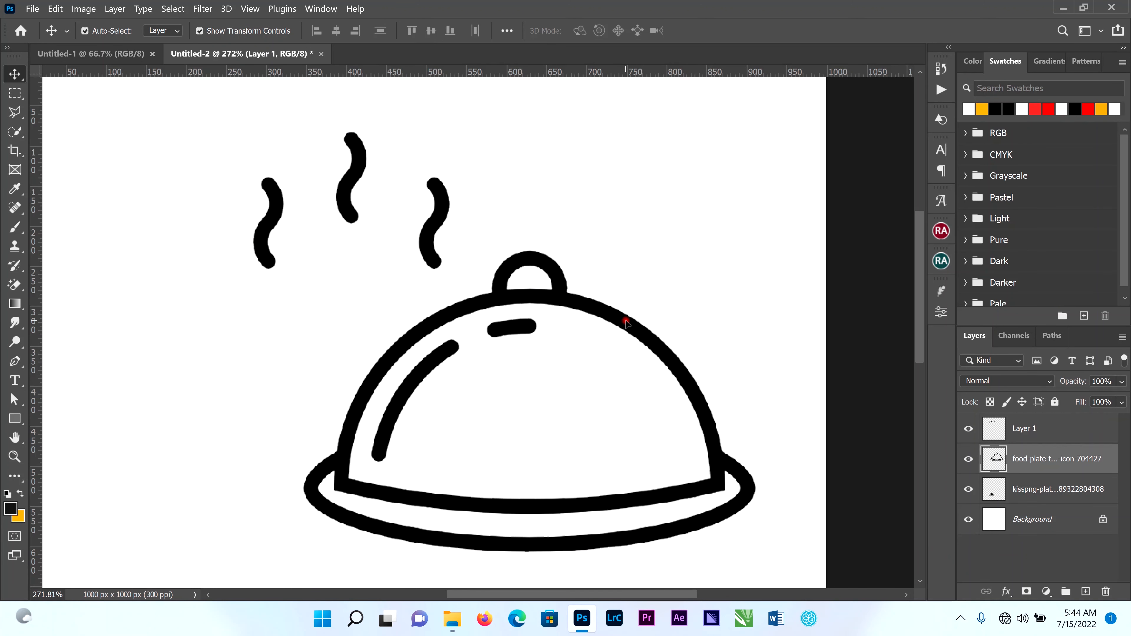
scroll(625, 323, down, 3)
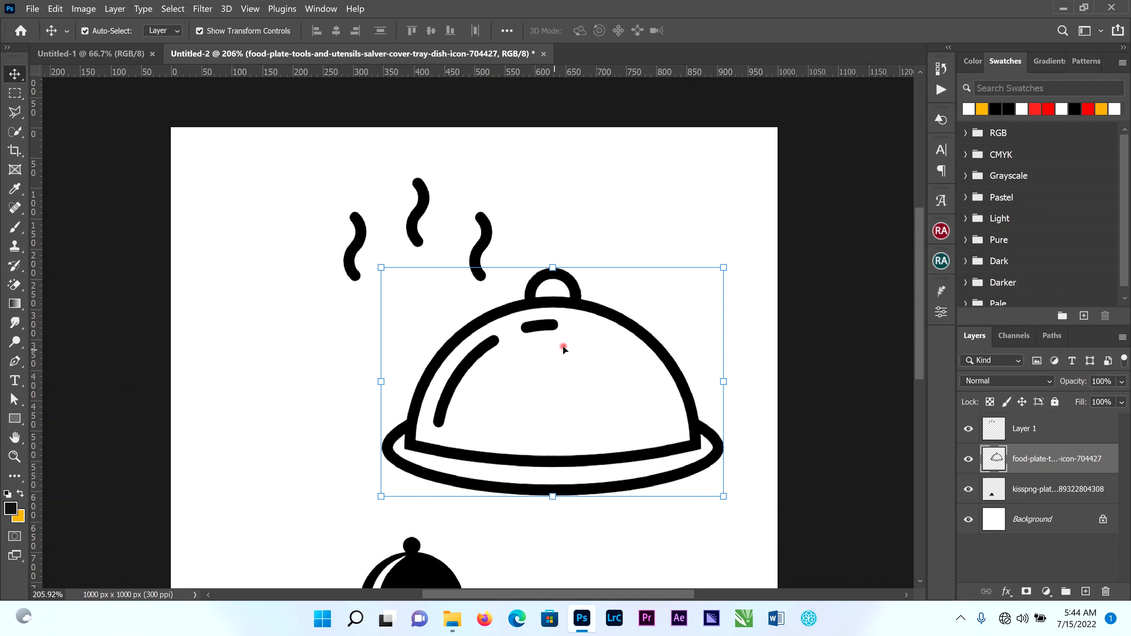
scroll(563, 349, down, 2)
key(Delete)
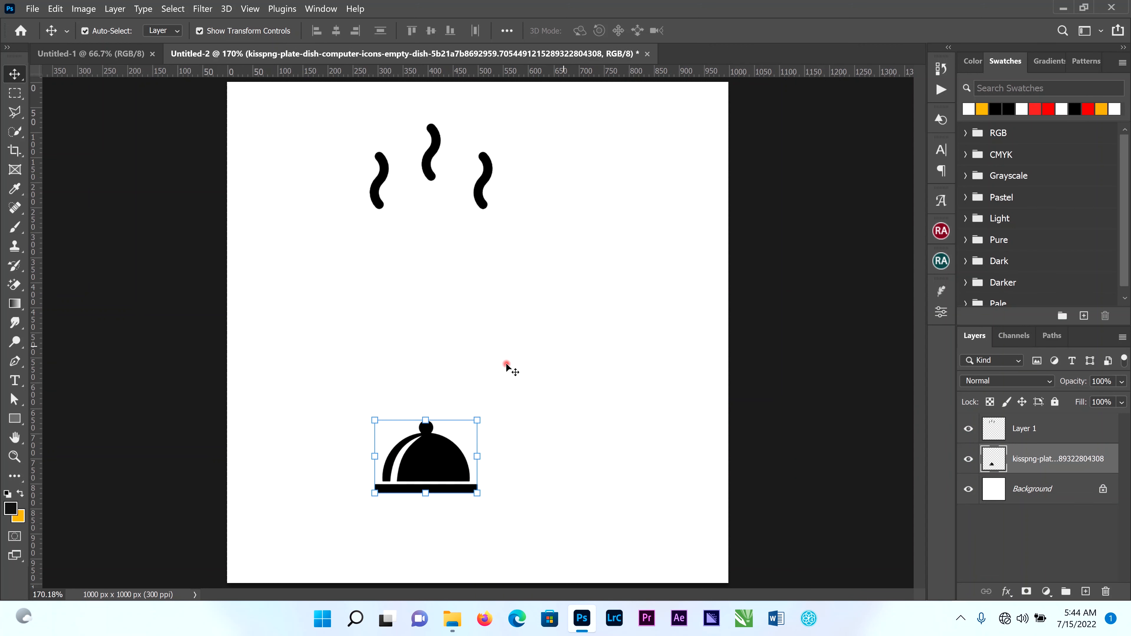
Move the solid dish up the canvas, enlarge it to about 234.6%, and apply the transform.
drag(441, 447, 429, 286)
drag(467, 335, 638, 455)
drag(368, 457, 434, 448)
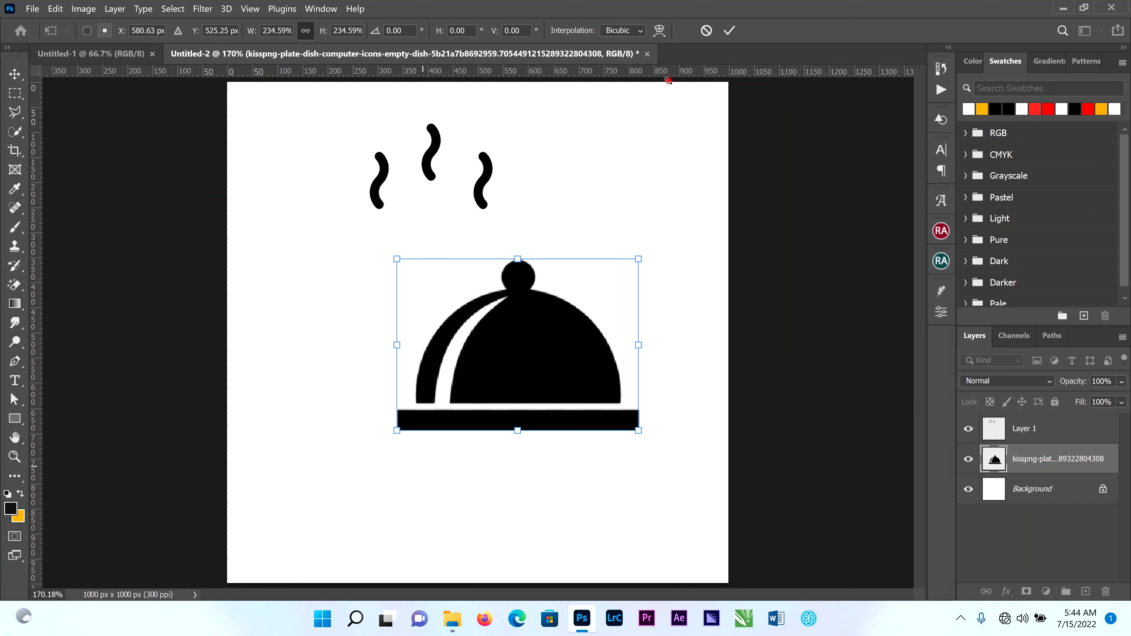
click(729, 32)
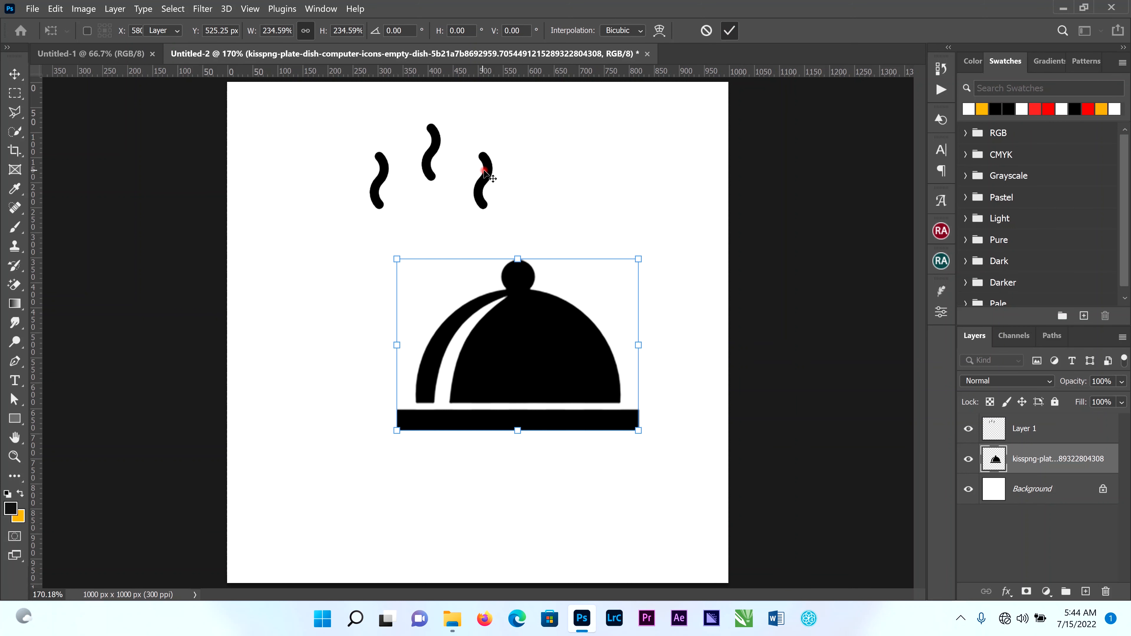
Place the steam wisps just above the solid dish's knob, then move both layers together to the canvas's left half.
drag(487, 173, 573, 239)
drag(719, 200, 495, 331)
drag(398, 329, 370, 324)
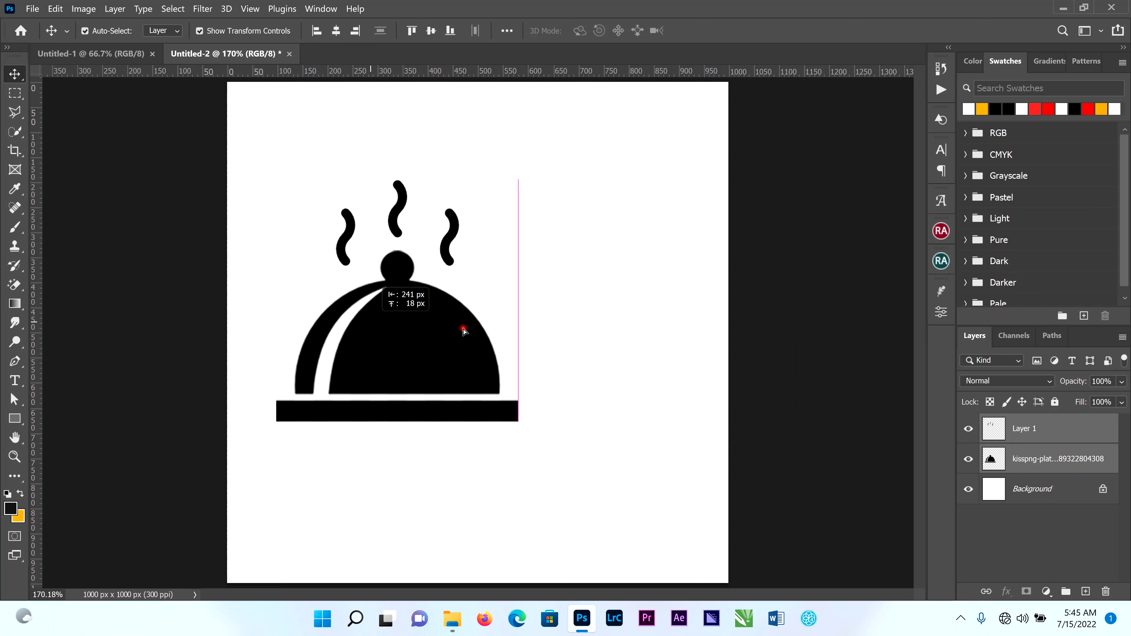
Unlock the white background layer and delete it to leave the canvas transparent.
click(421, 353)
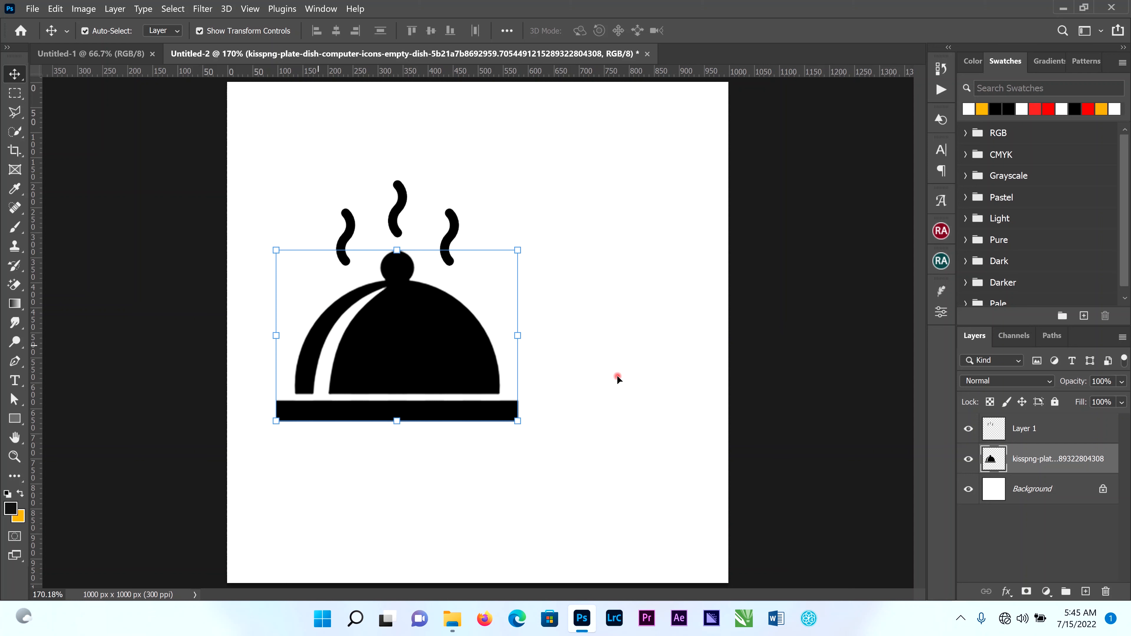
click(1095, 496)
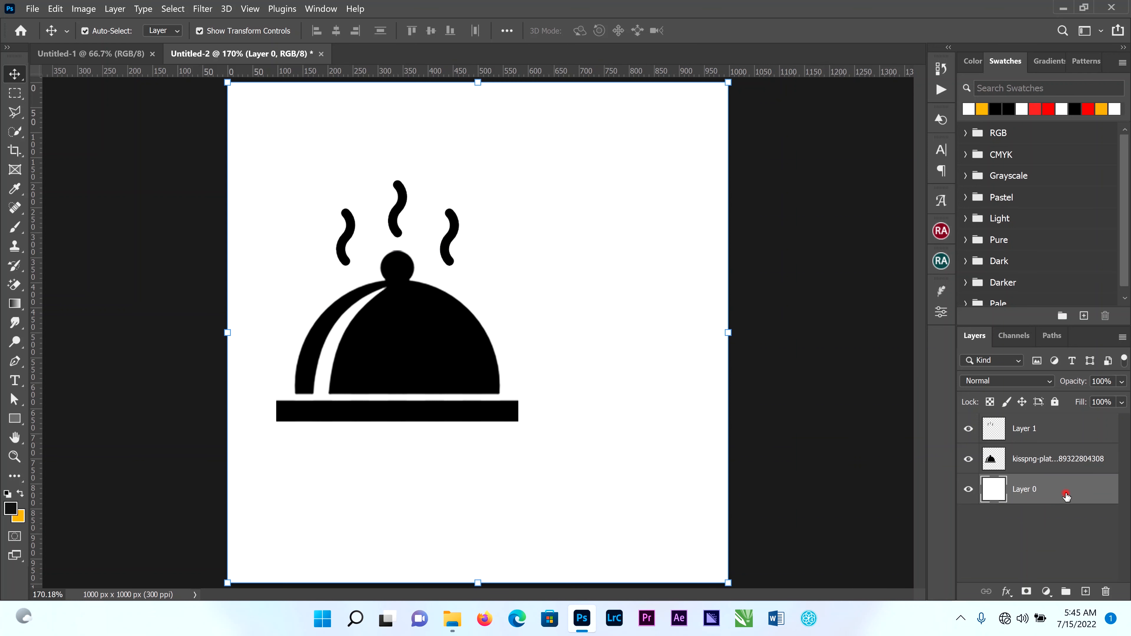
key(Delete)
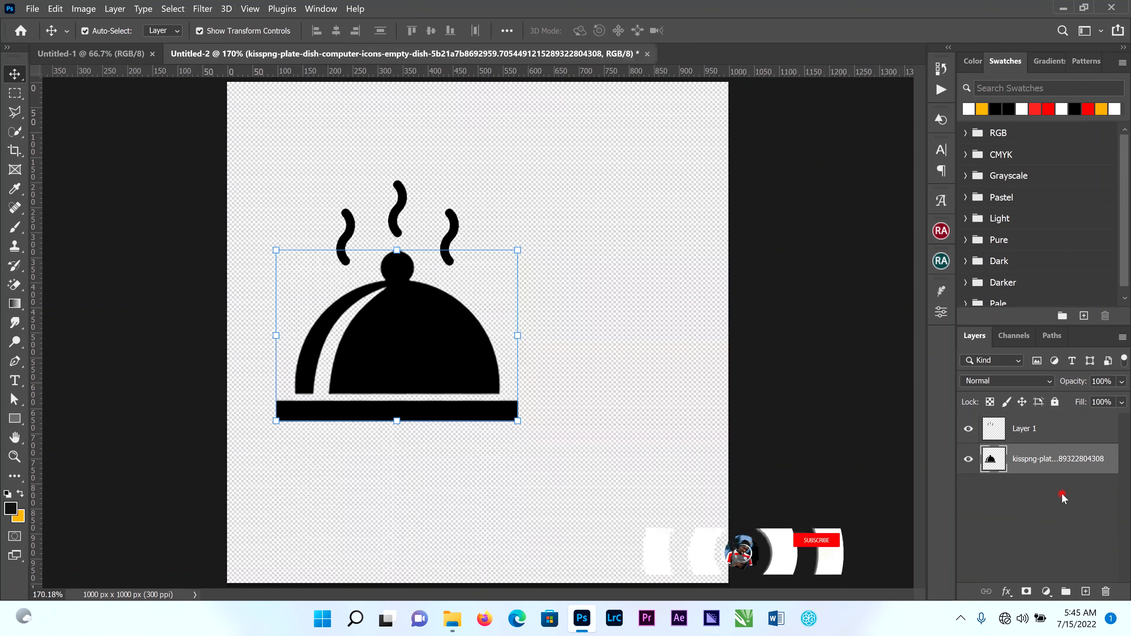
Apply a white (ffffff) Color Overlay to the solid dish layer.
click(463, 412)
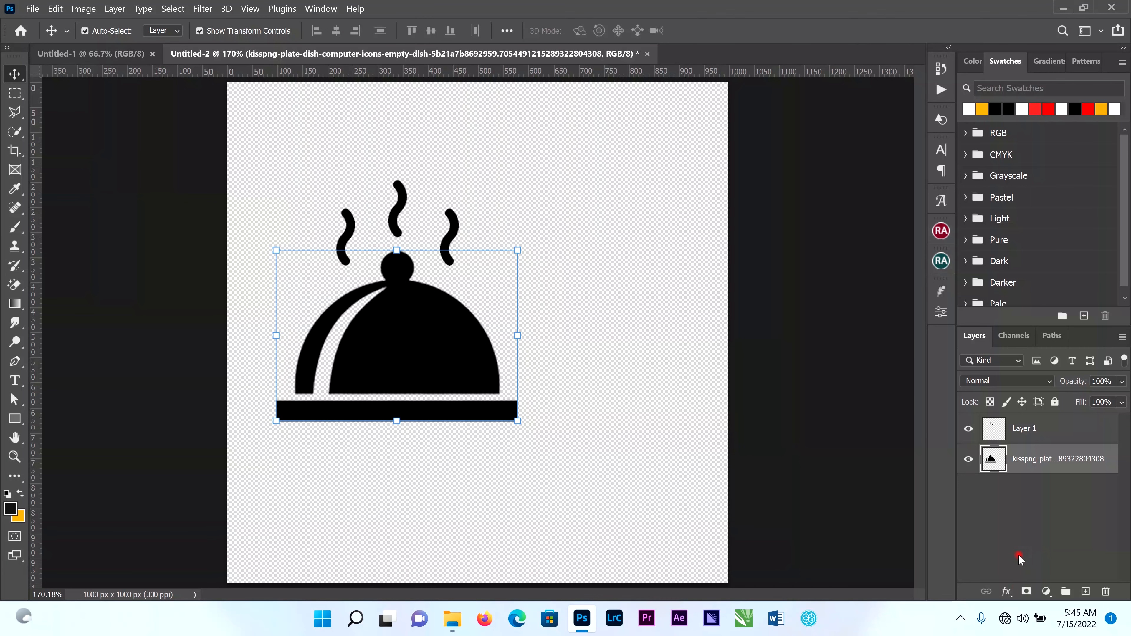
click(1006, 594)
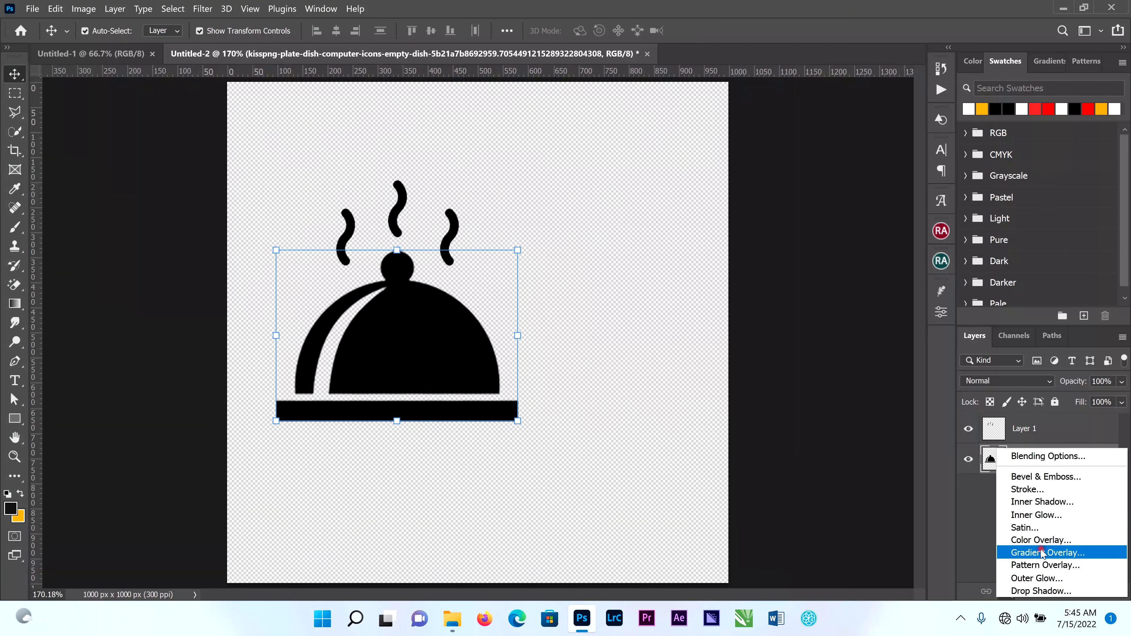
click(1053, 538)
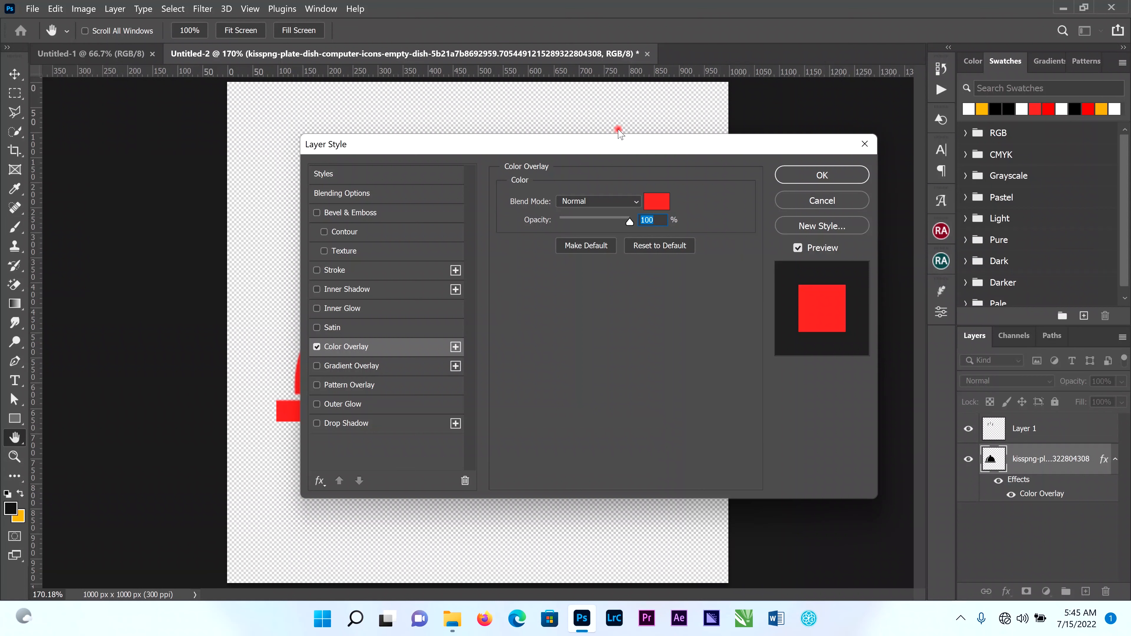
drag(663, 142, 935, 134)
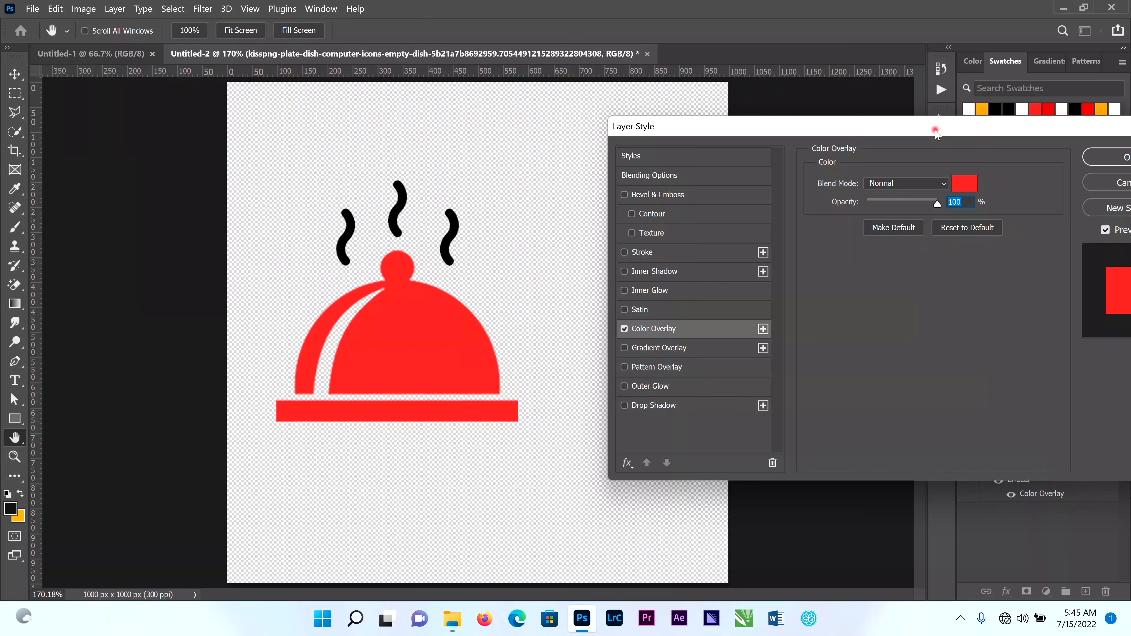
click(964, 188)
drag(794, 274, 709, 184)
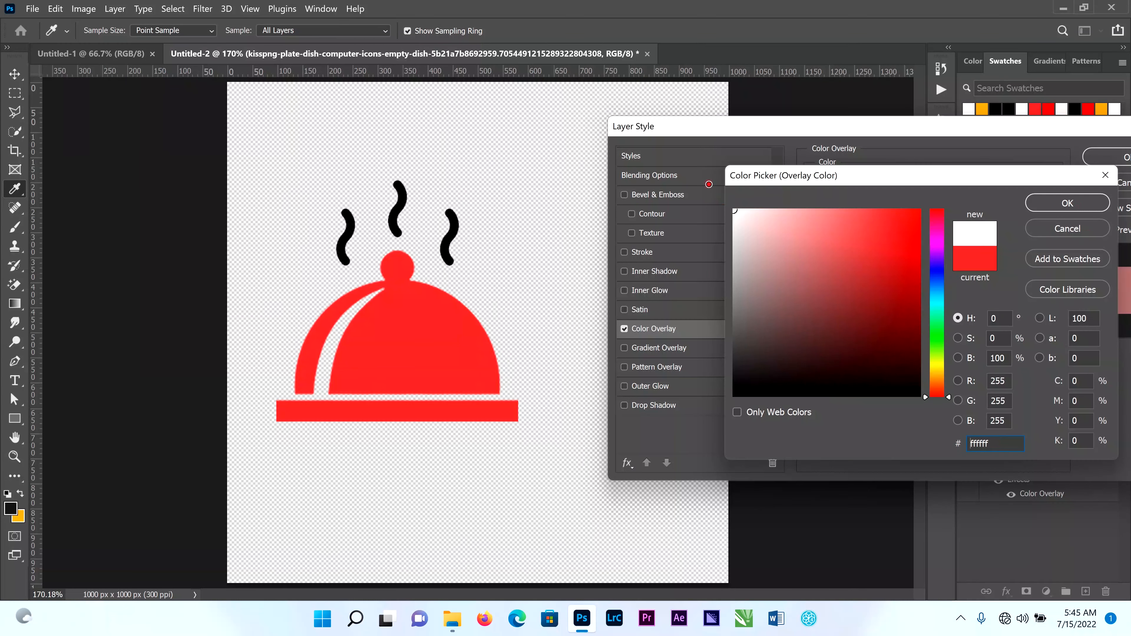
click(1069, 204)
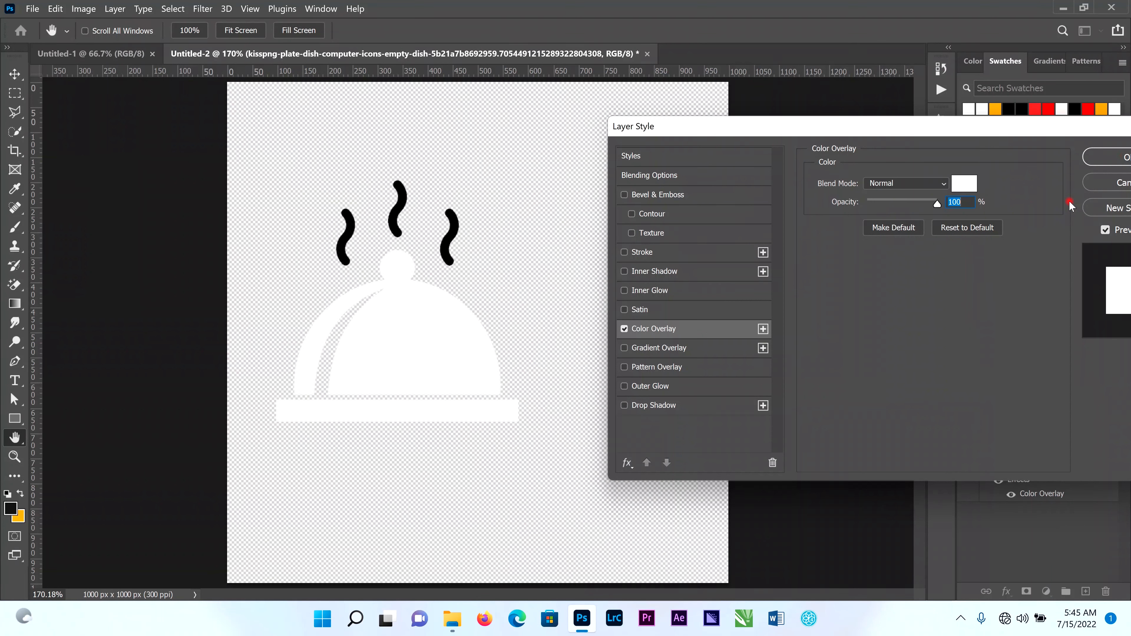
click(1122, 157)
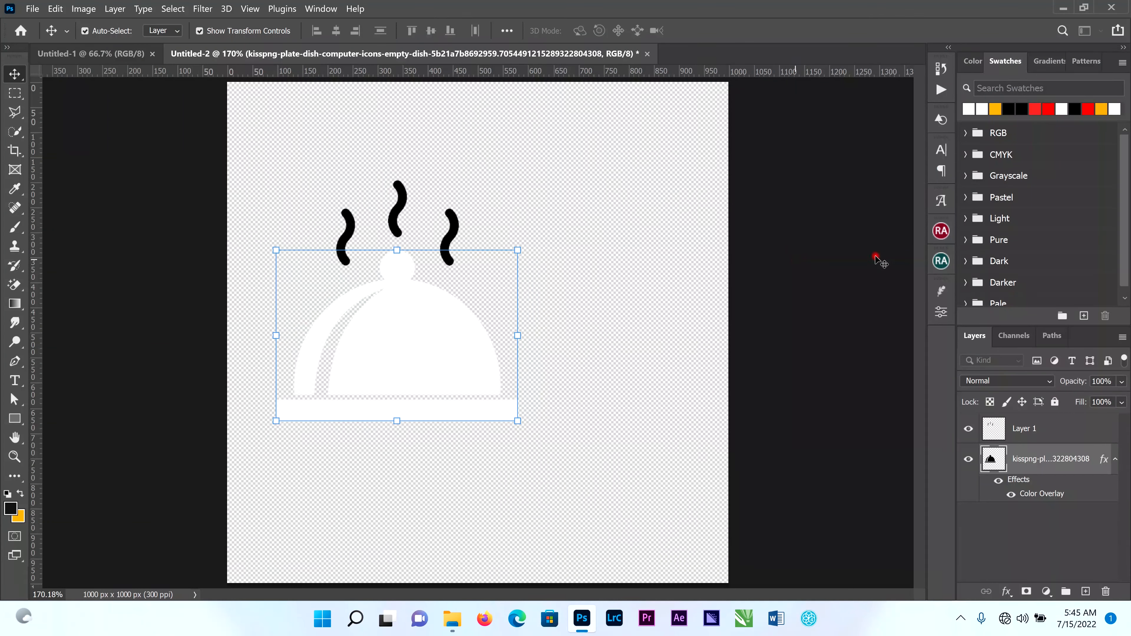
Apply a Color Overlay in golden yellow (ffc000) to the steam wisps layer.
click(451, 227)
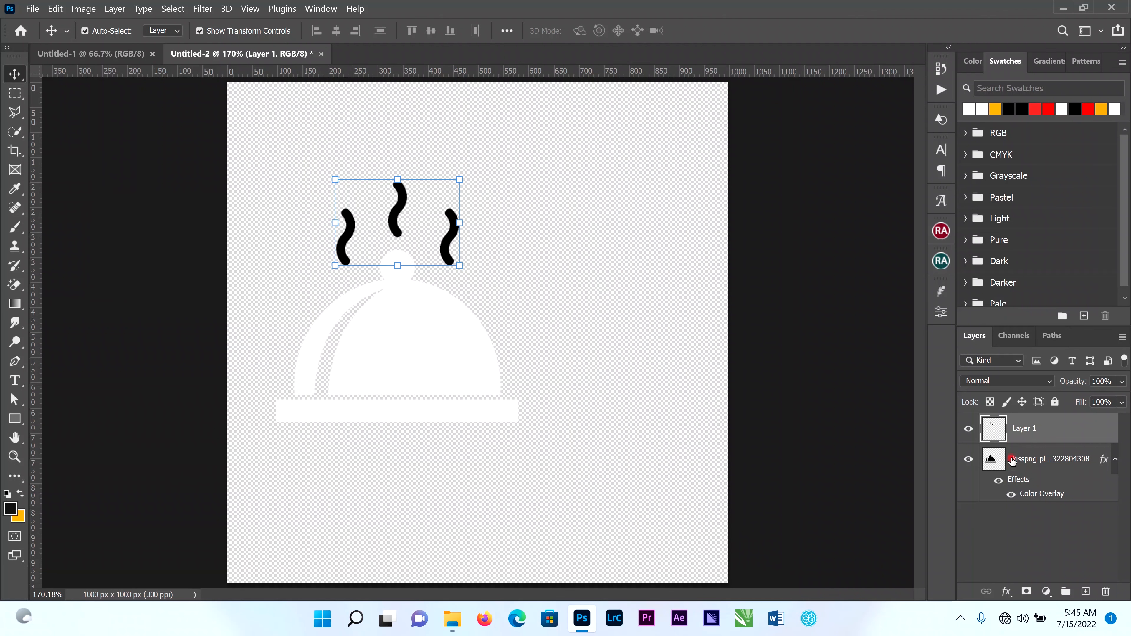
click(1006, 592)
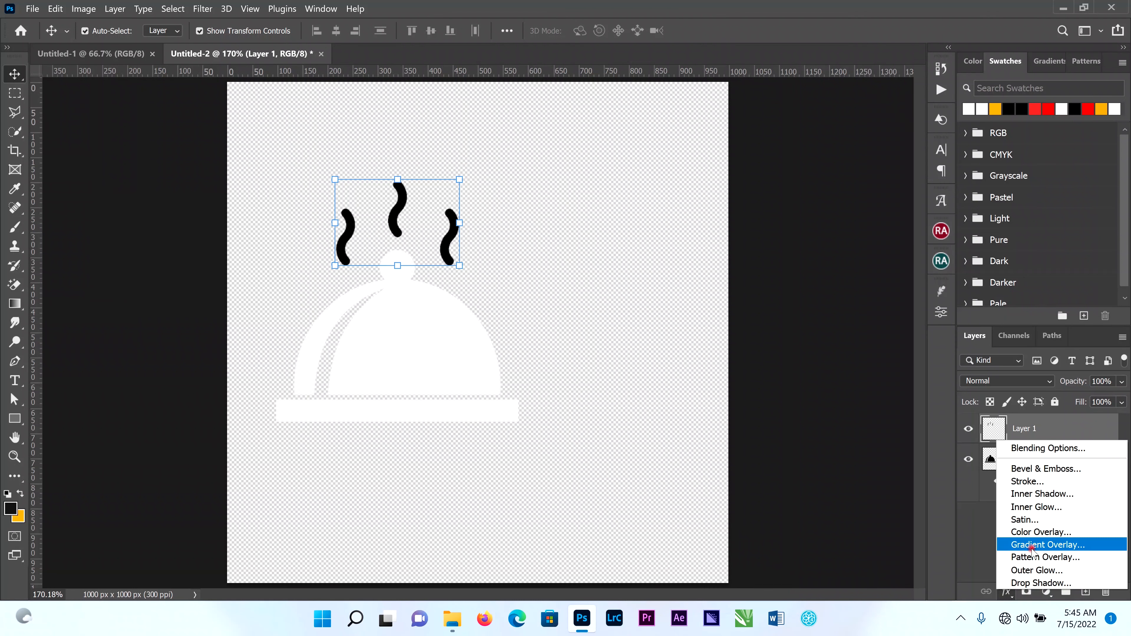
click(1045, 533)
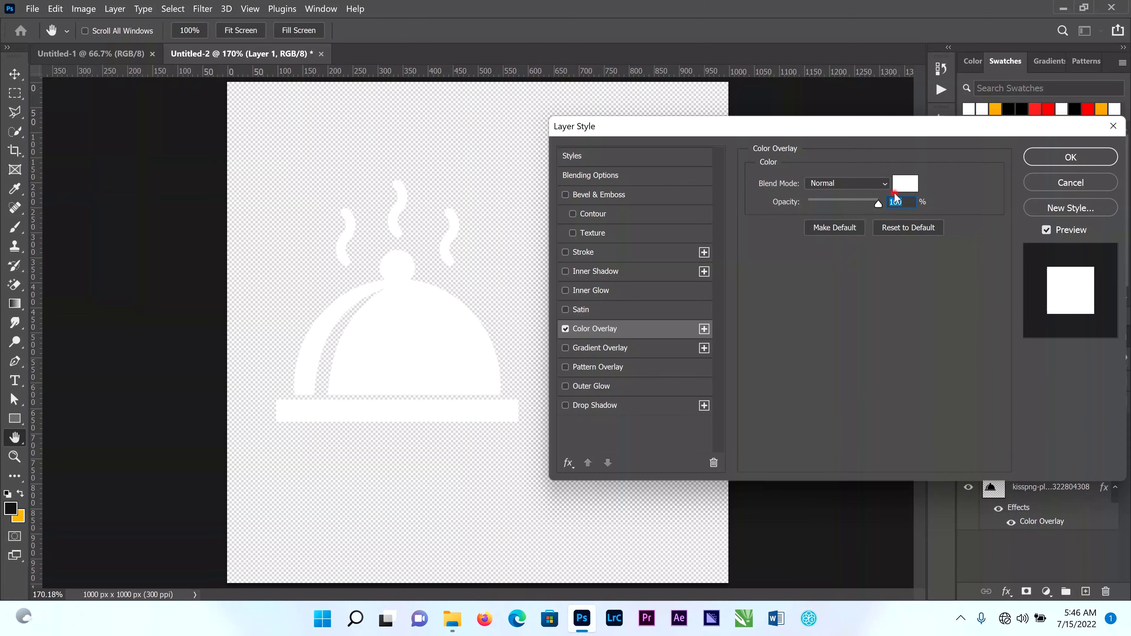
click(902, 186)
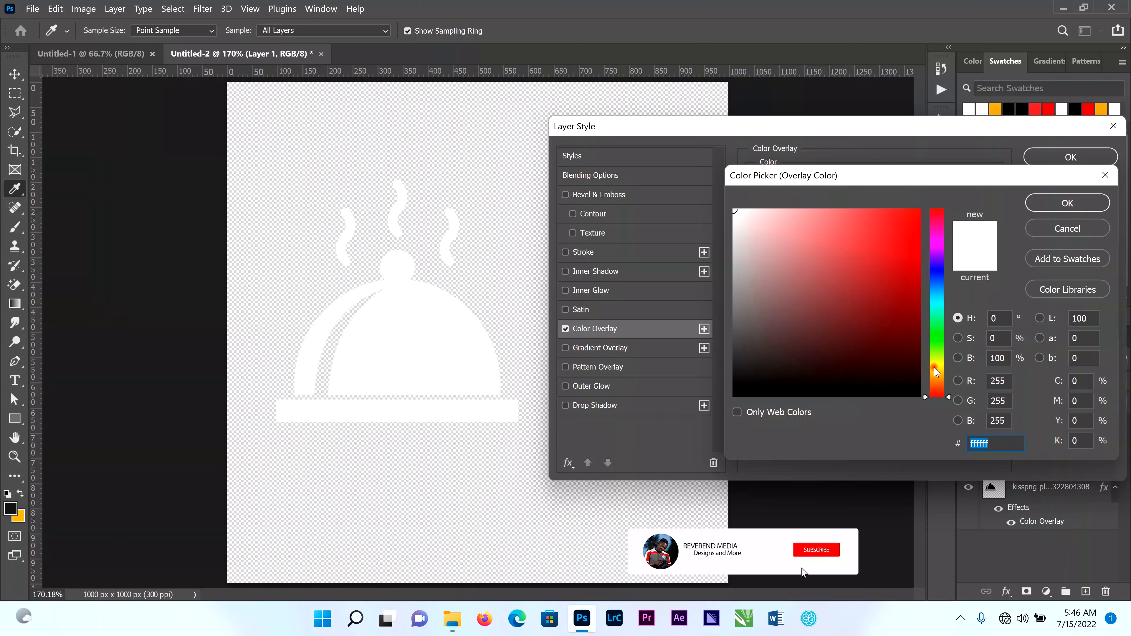
text(ffc000)
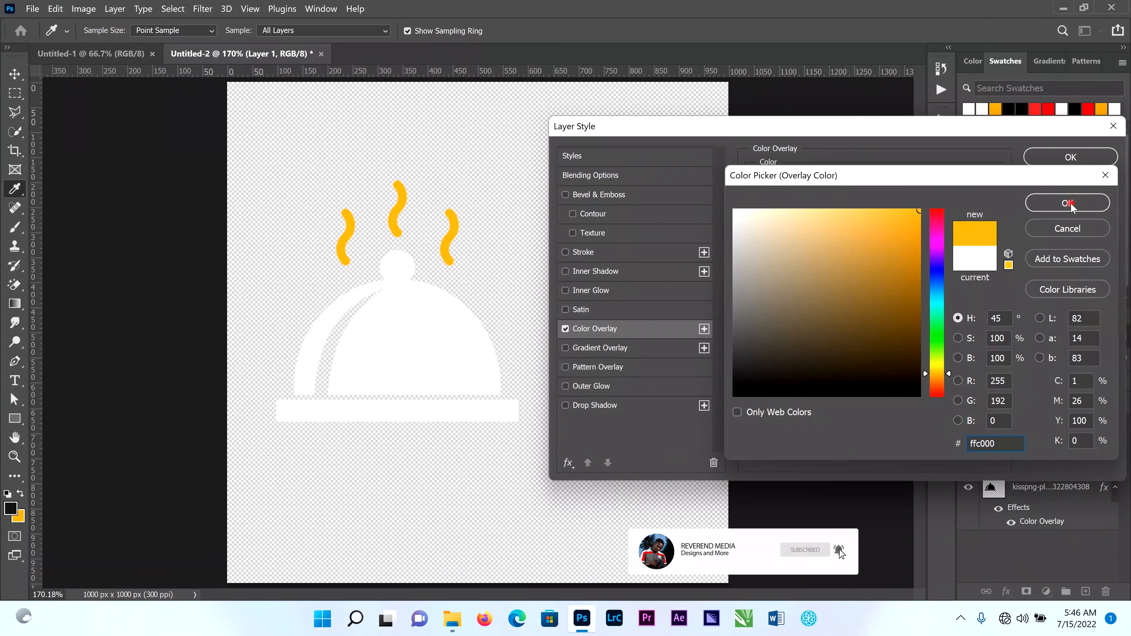
click(1067, 204)
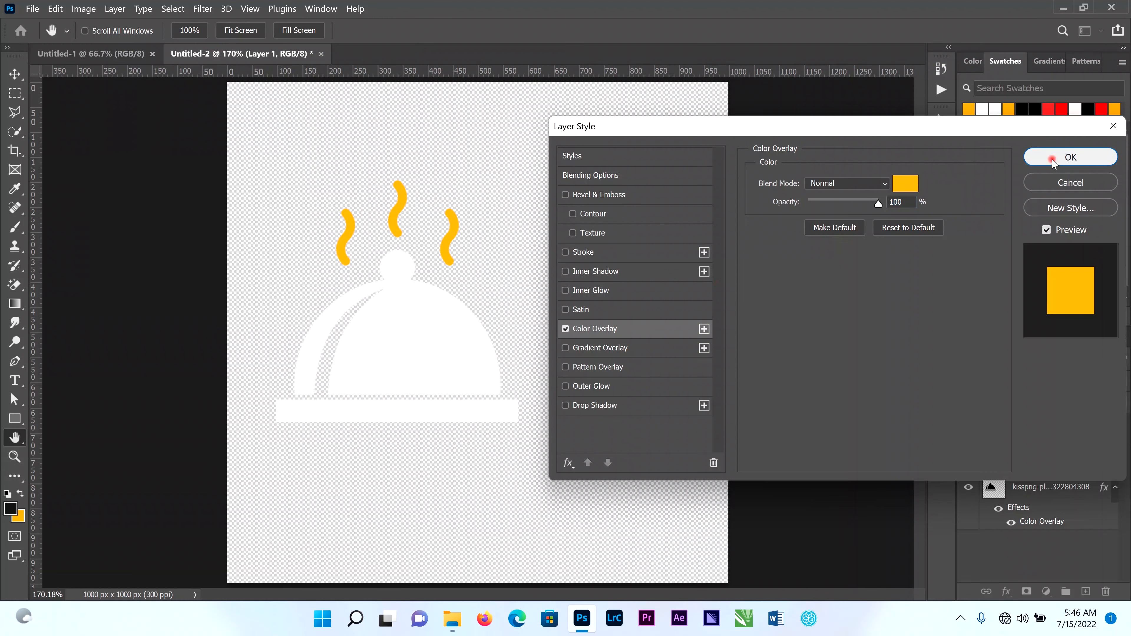
click(1051, 157)
Link the steam and dish layers and scale them together down to about 82.9%.
key(v)
shift+click(397, 396)
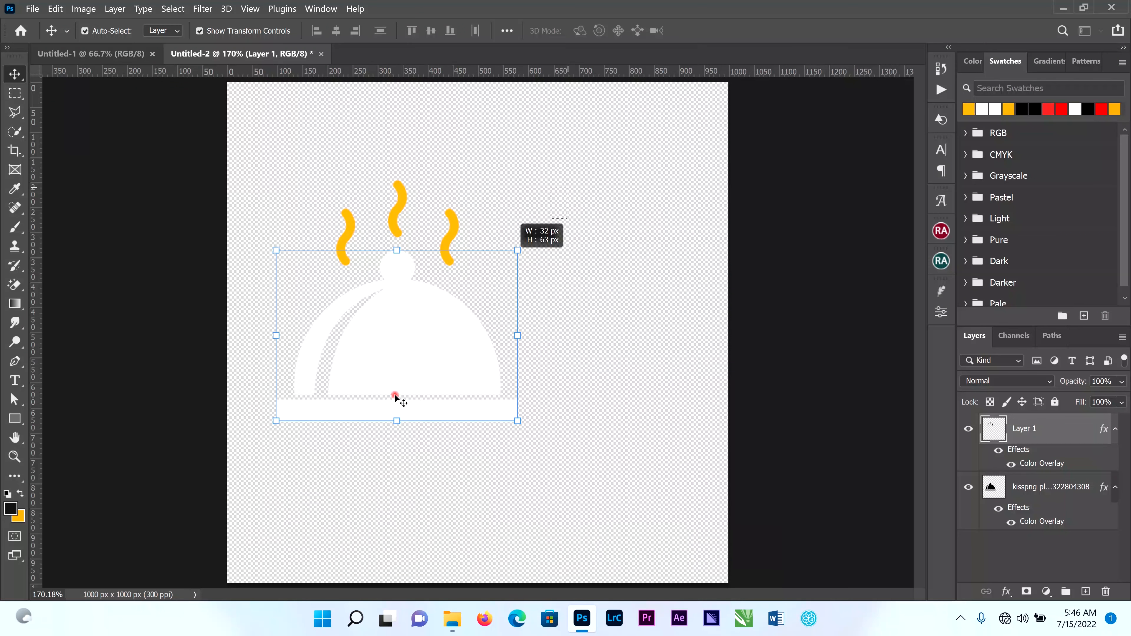
click(980, 597)
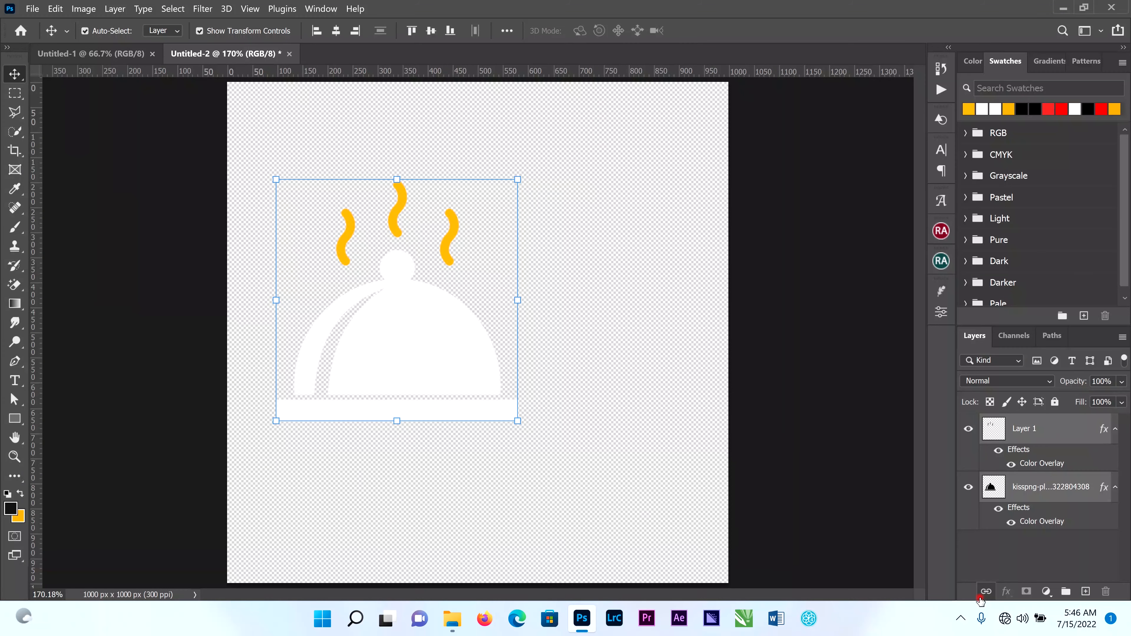
drag(521, 424, 485, 391)
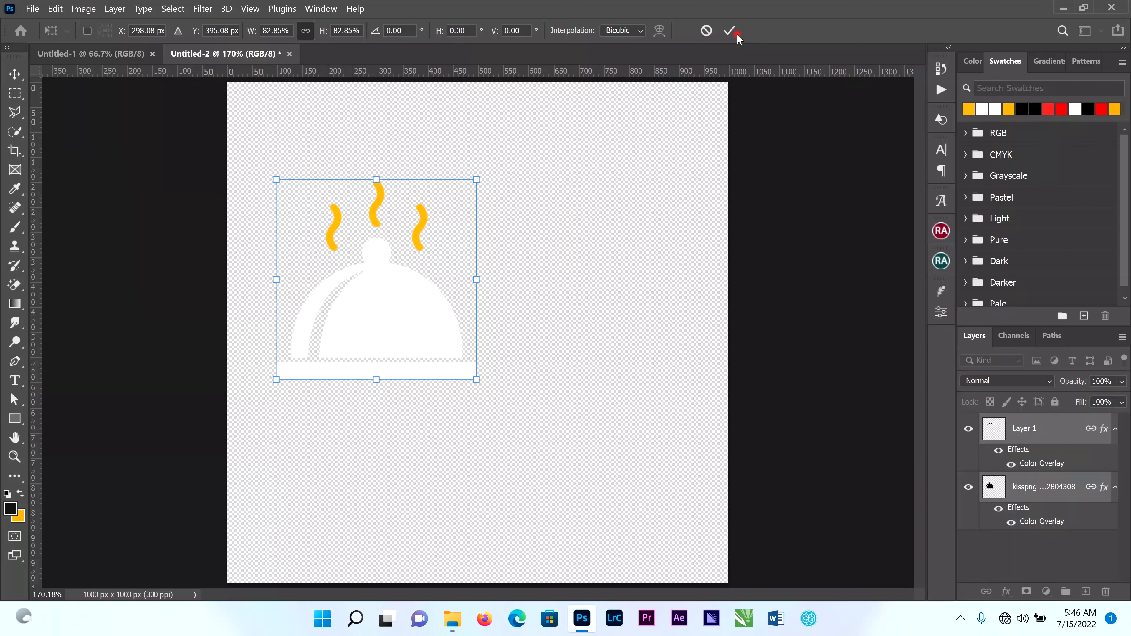
click(728, 30)
Add the white horizontal text "Adona" to the right of the dish cover in Above DEMO at 24 pt.
click(20, 378)
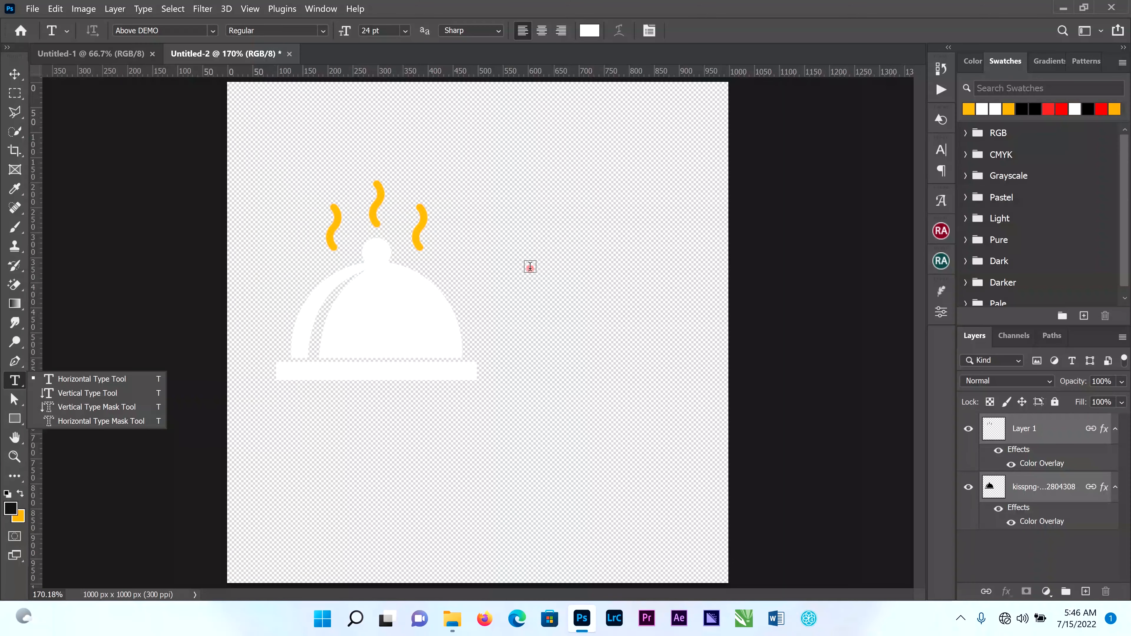
click(509, 267)
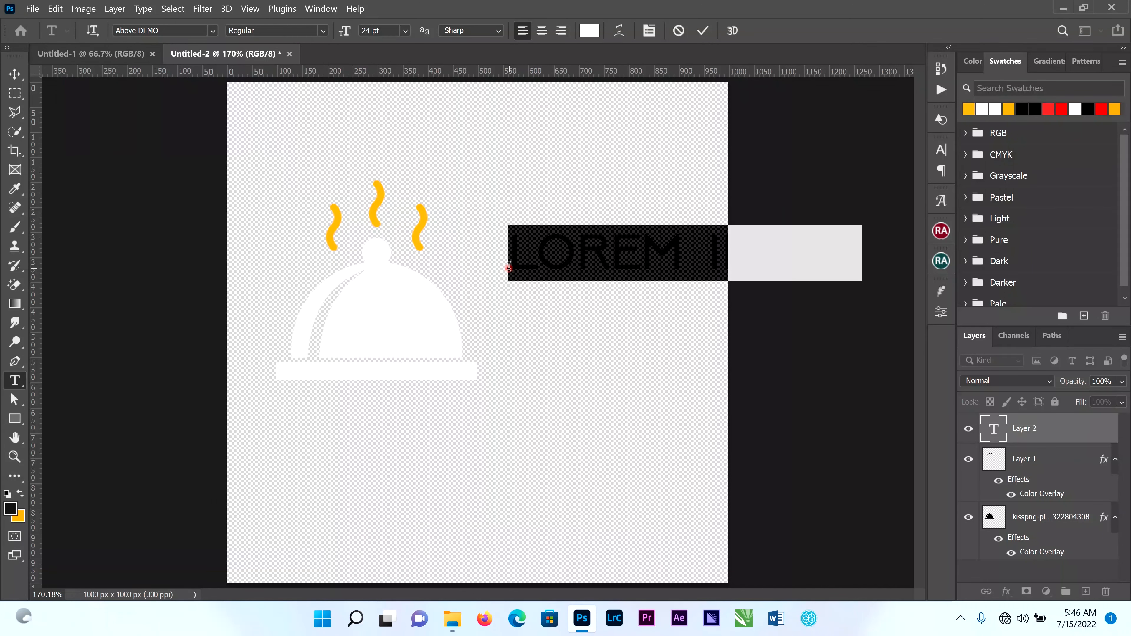
text(ADON)
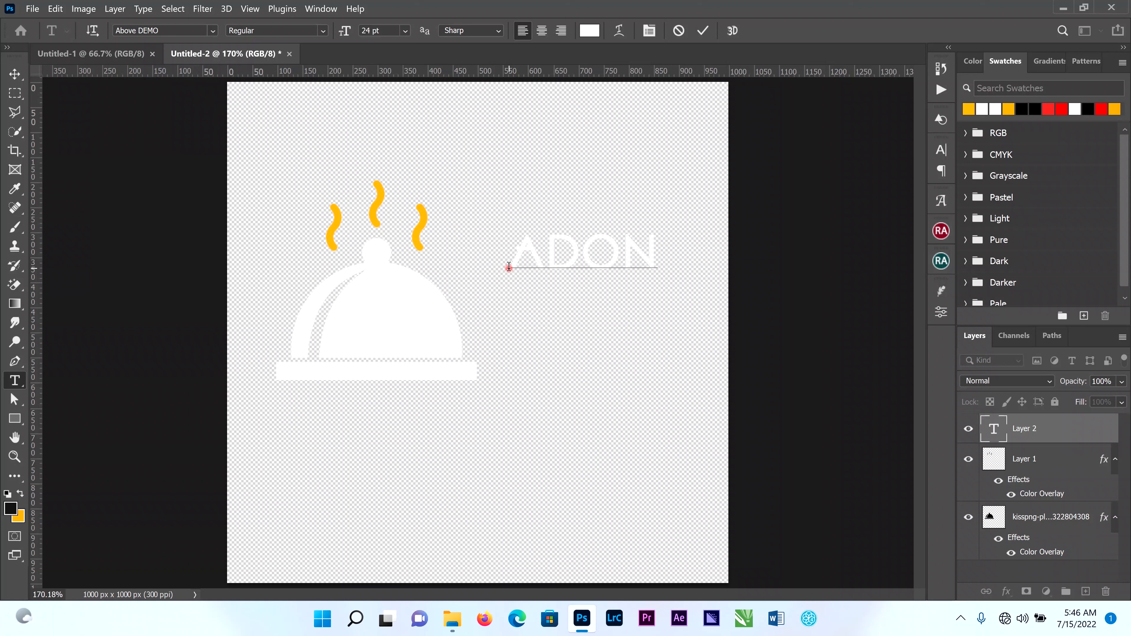
text(A)
click(704, 30)
click(15, 74)
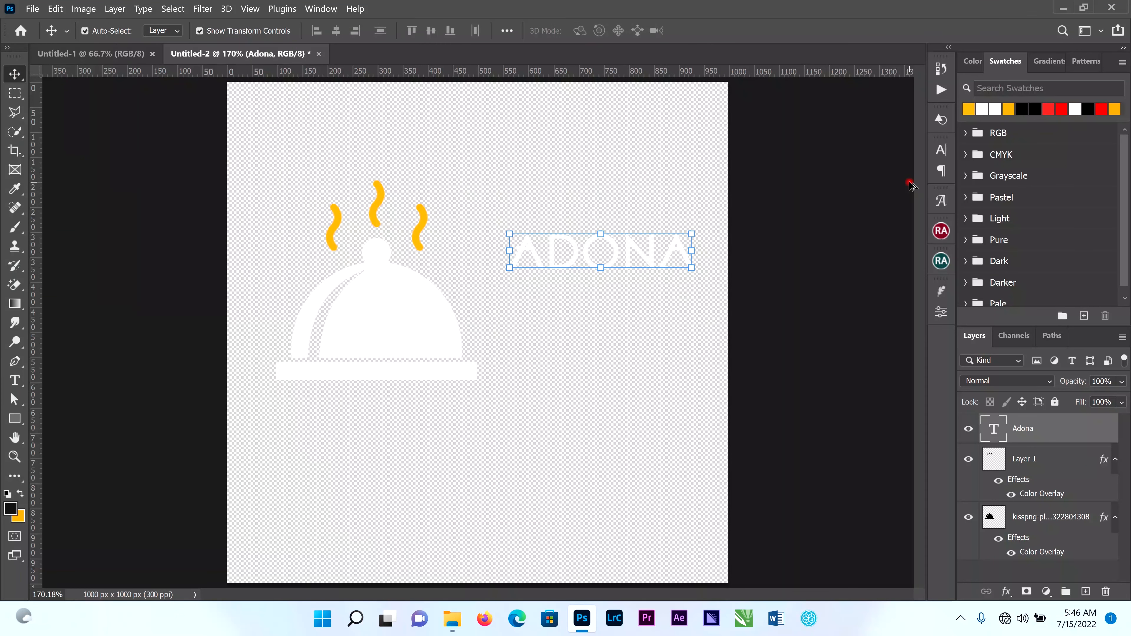
Duplicate the "Adona" text just below the original and change the copy's wording to "Bite".
drag(637, 254, 641, 313)
double_click(641, 312)
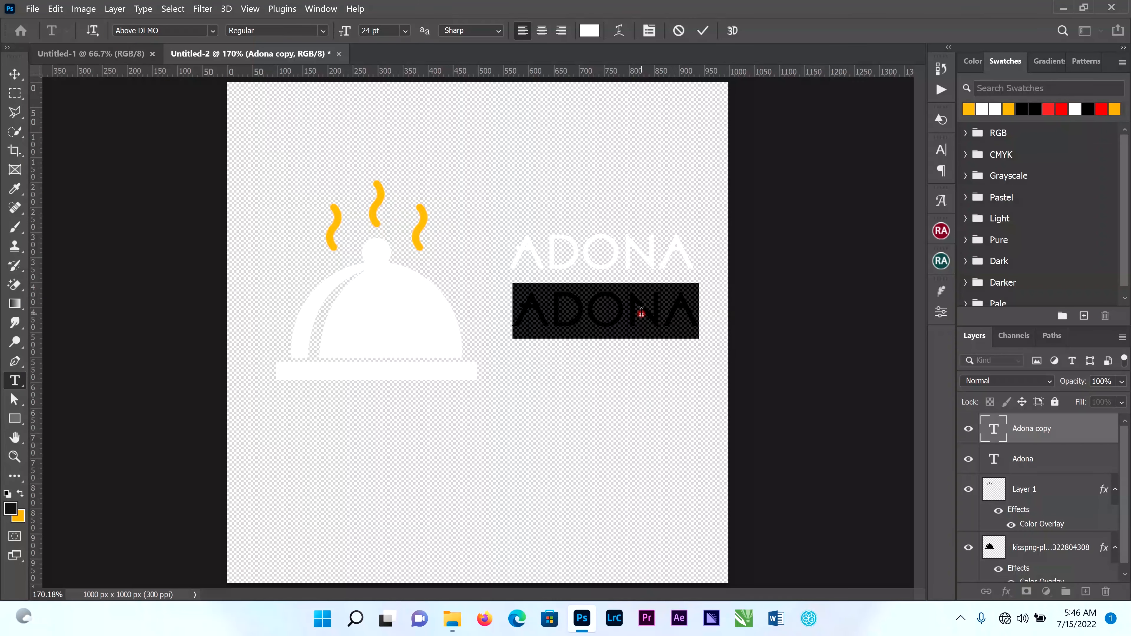
text(BITE)
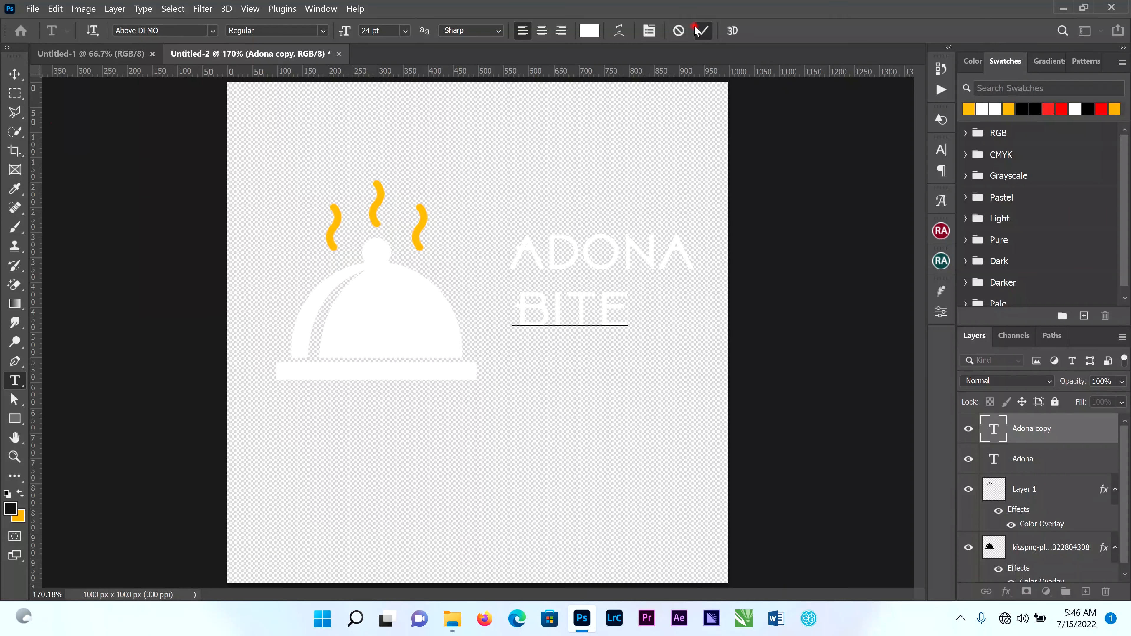
click(702, 30)
click(15, 75)
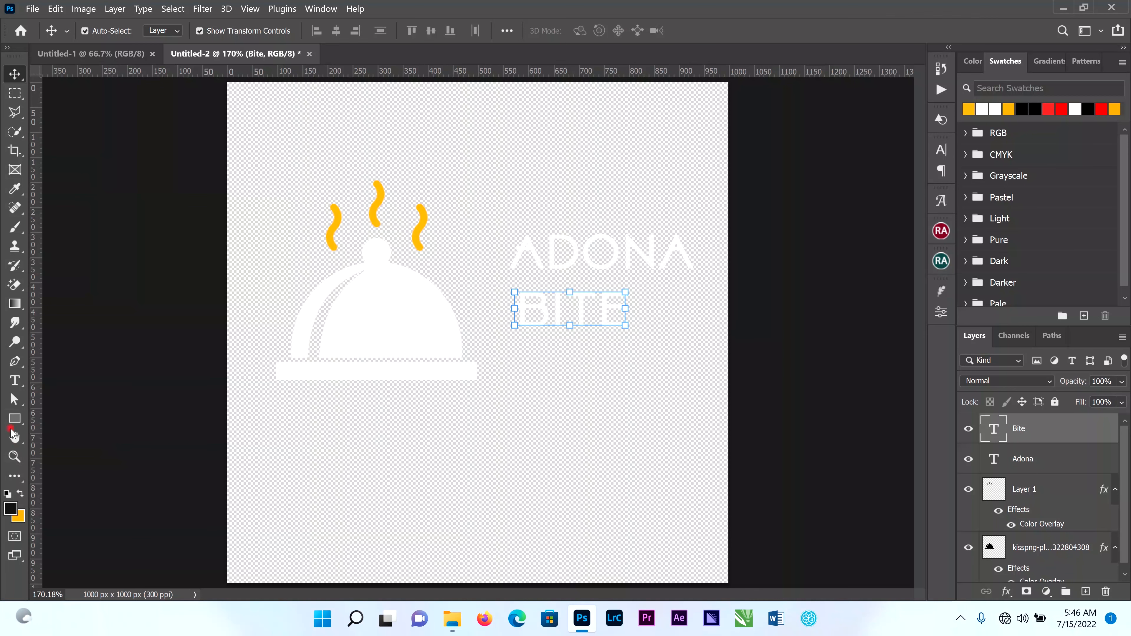
Draw a rectangle about 1024 x 625 px across the canvas width, covering the dish and text, and fill it red.
click(15, 417)
click(285, 147)
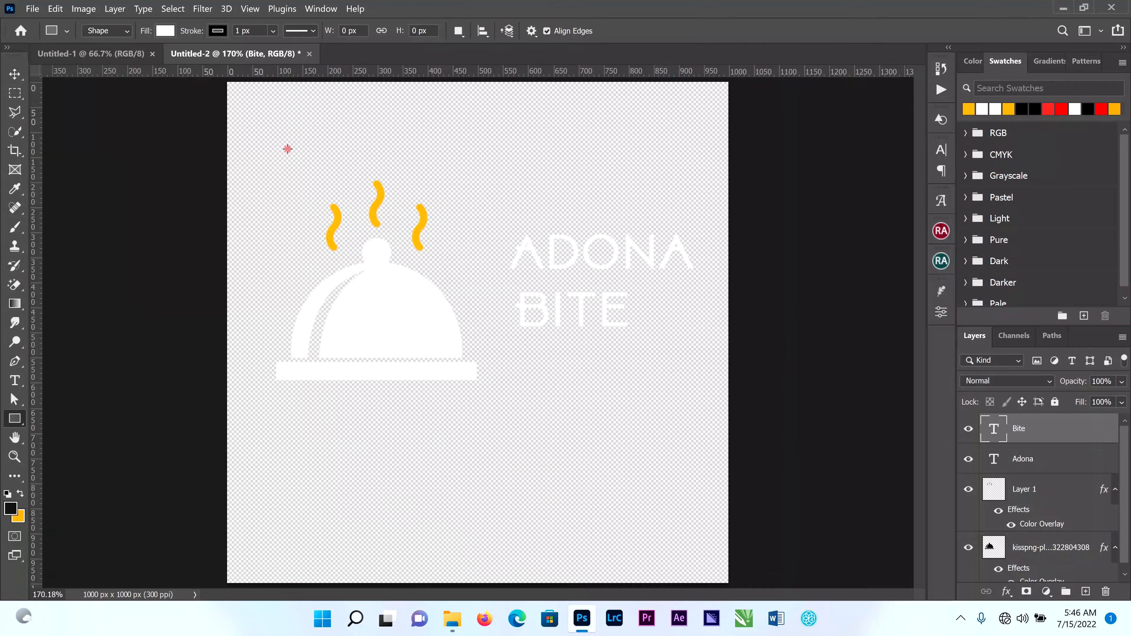
drag(216, 128, 729, 441)
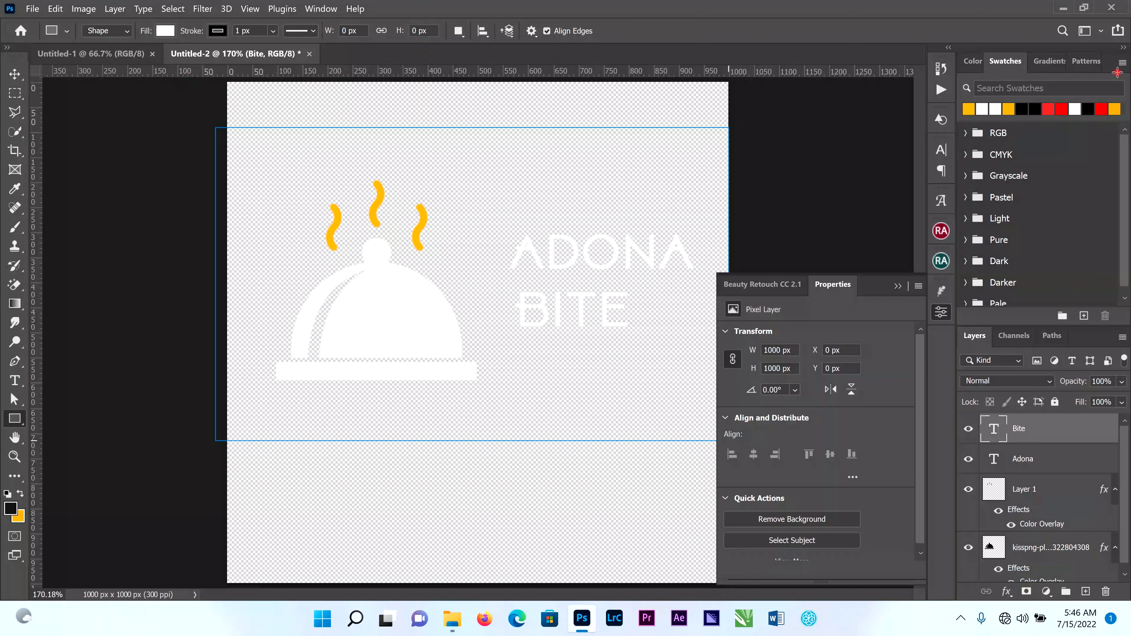
click(1062, 108)
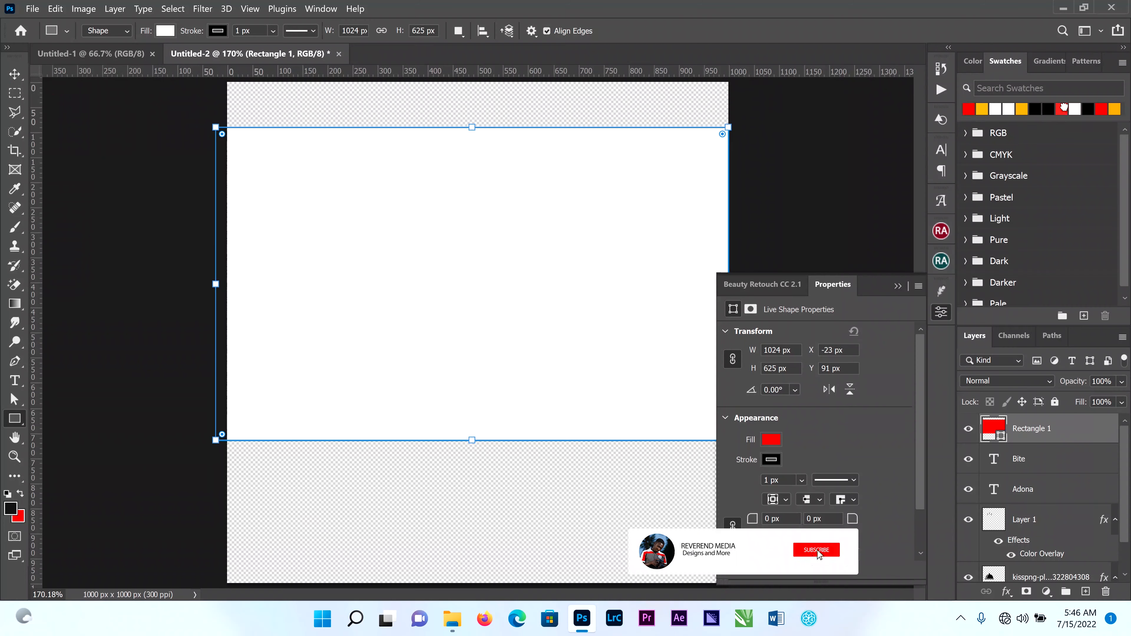
Move the red rectangle layer below all other layers so it sits behind the dish, steam and text.
click(15, 74)
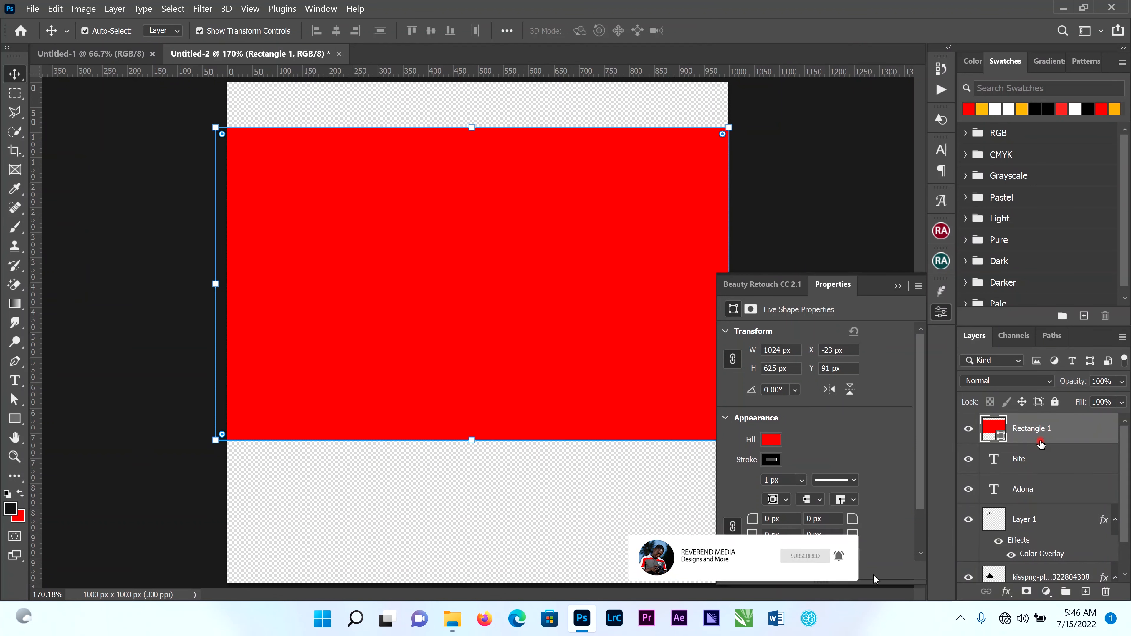
drag(1040, 443, 1040, 587)
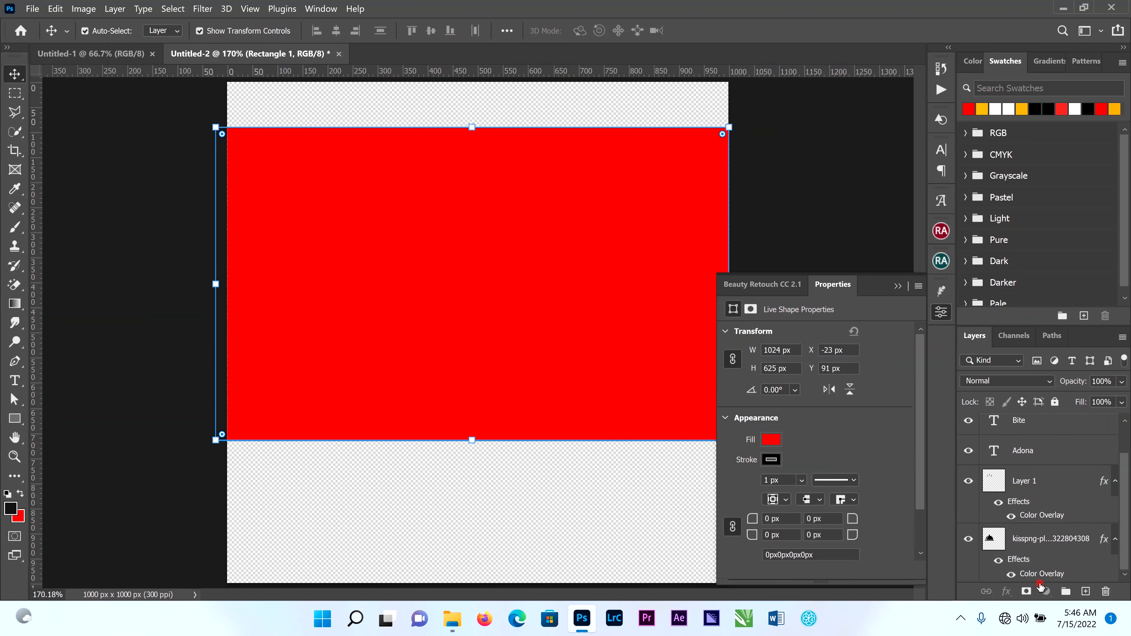
scroll(1042, 452, up, 1)
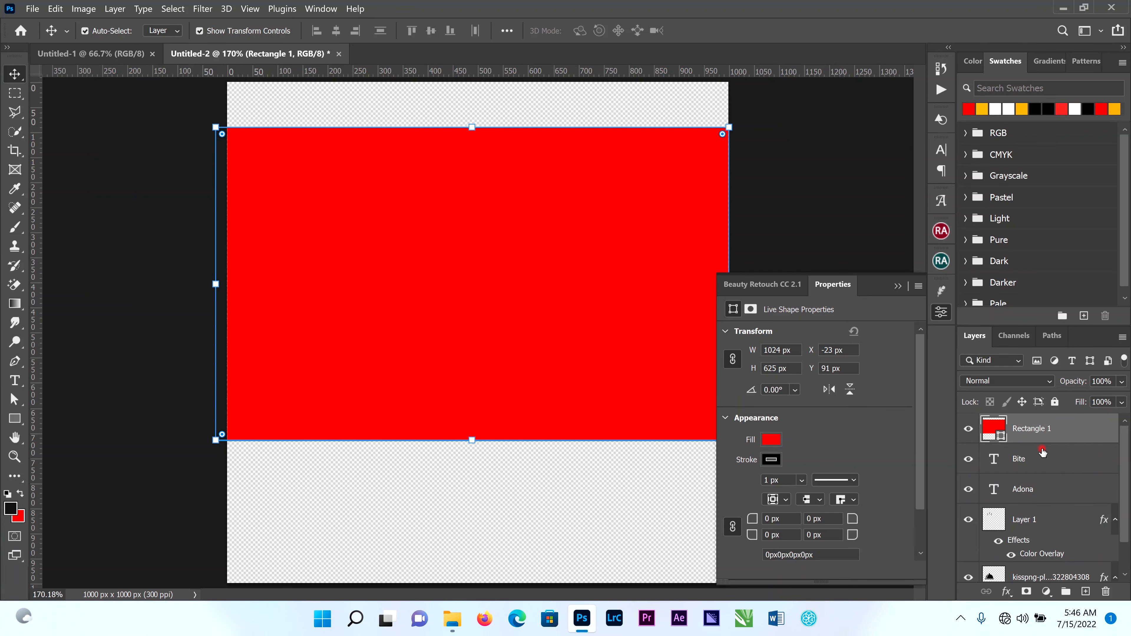
drag(1031, 427, 1037, 503)
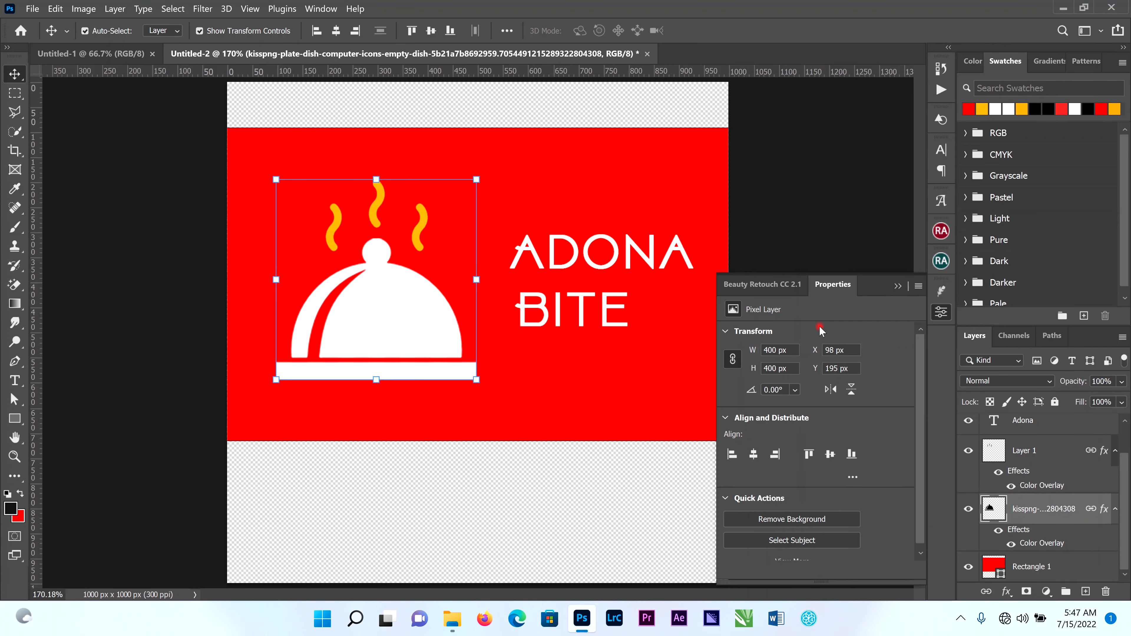
click(786, 204)
click(897, 286)
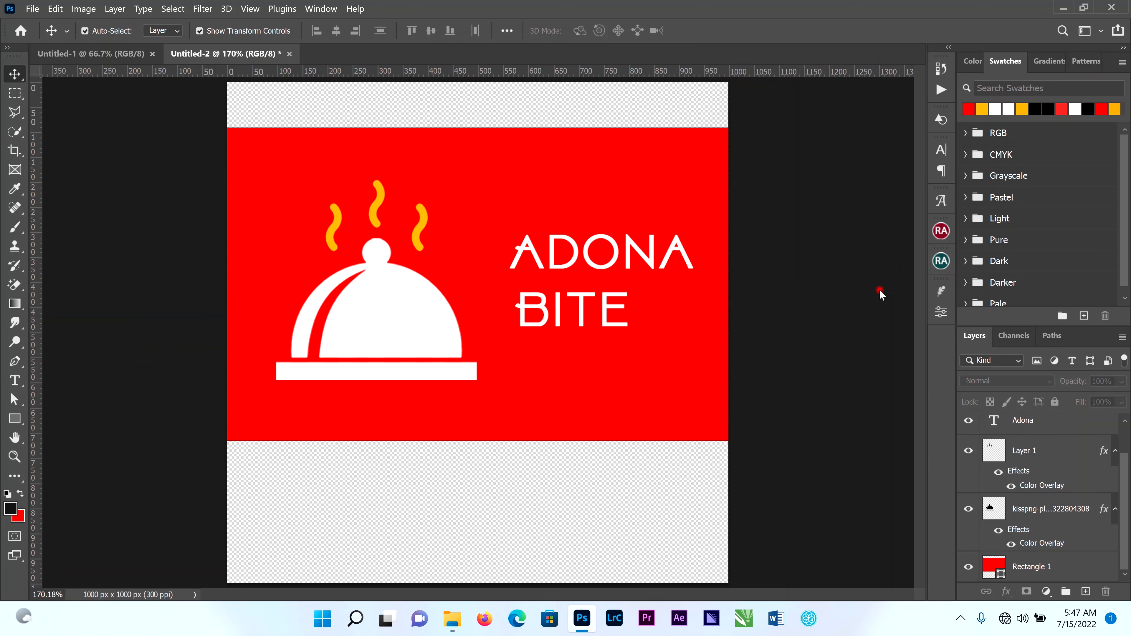
Recolour the "Adona" and "Bite" texts golden yellow and move both closer to the dish cover.
click(594, 264)
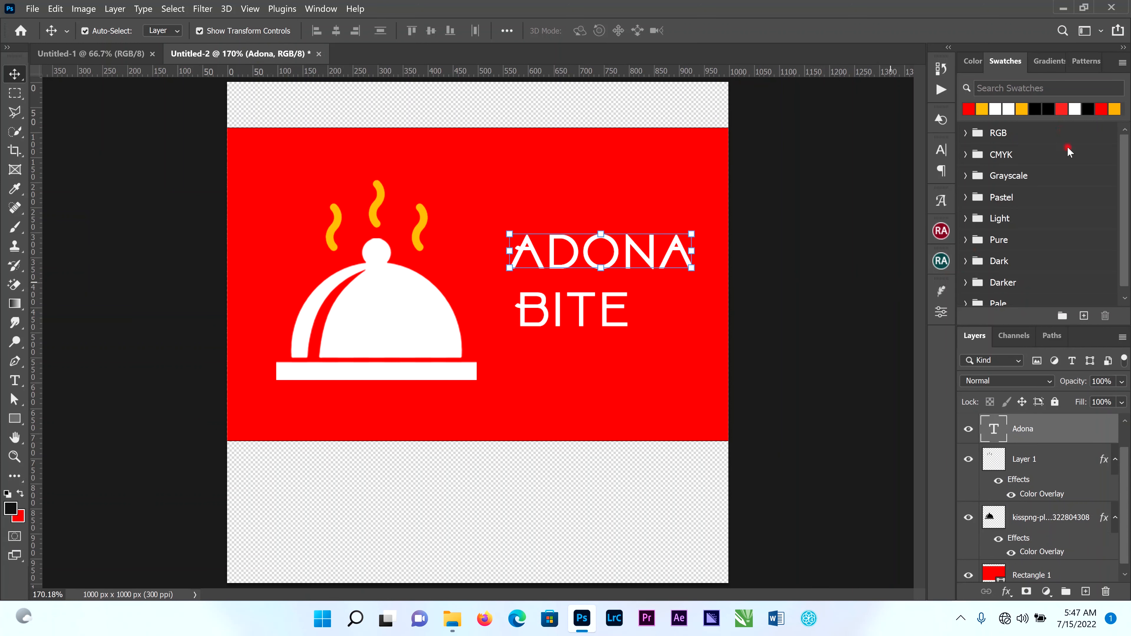
ctrl+click(982, 108)
key(ctrl+BackSpace)
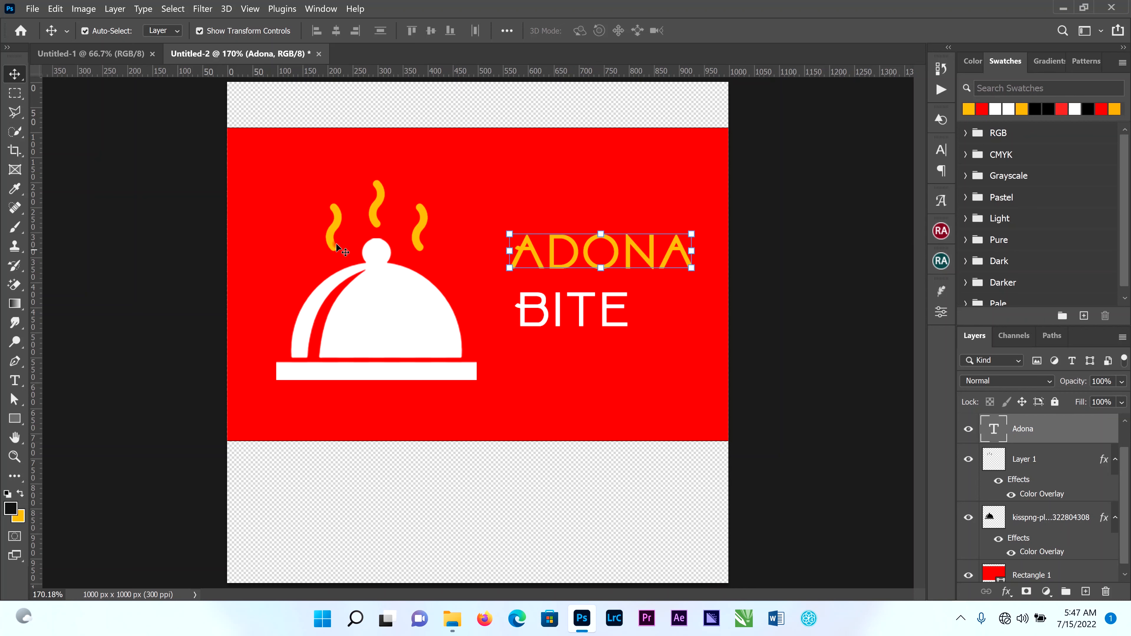
click(607, 317)
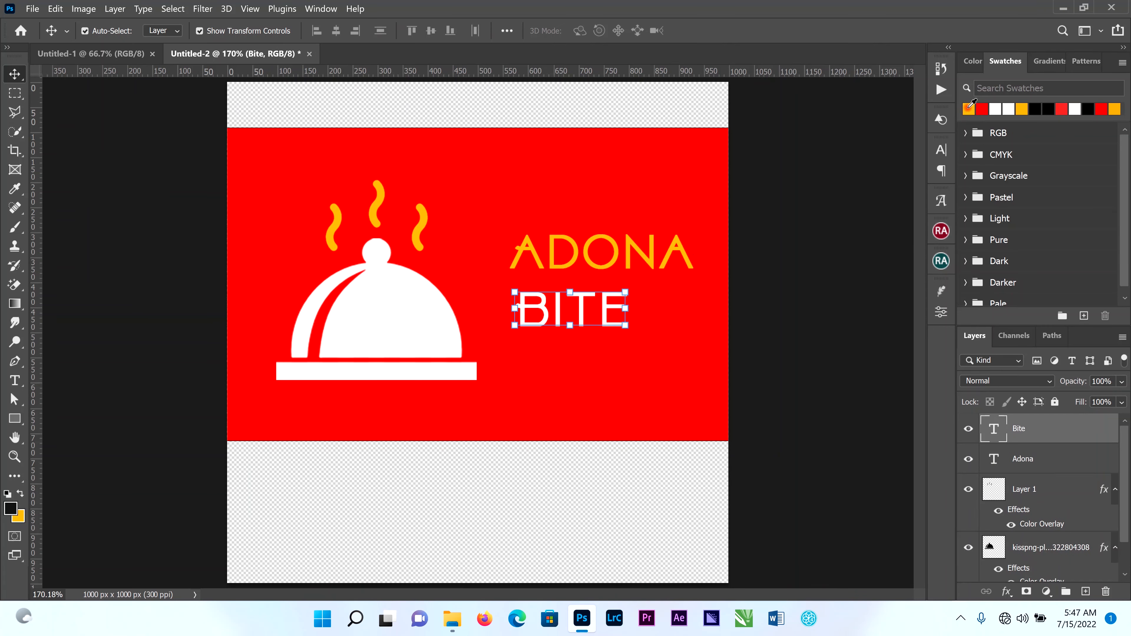
key(ctrl+BackSpace)
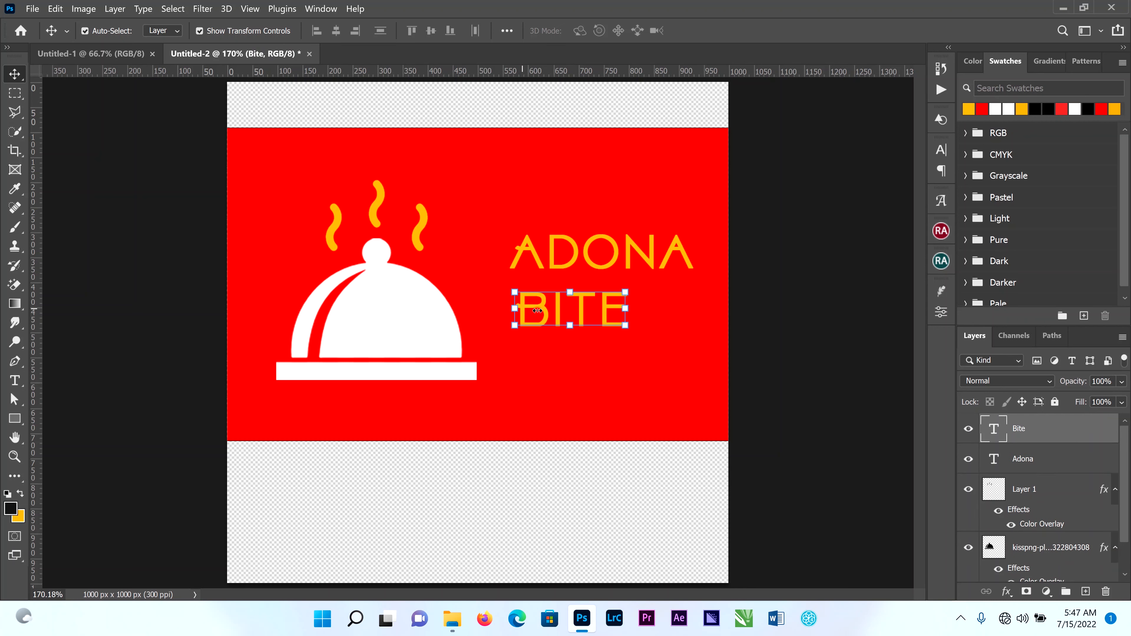
drag(544, 310, 516, 350)
drag(571, 264, 515, 296)
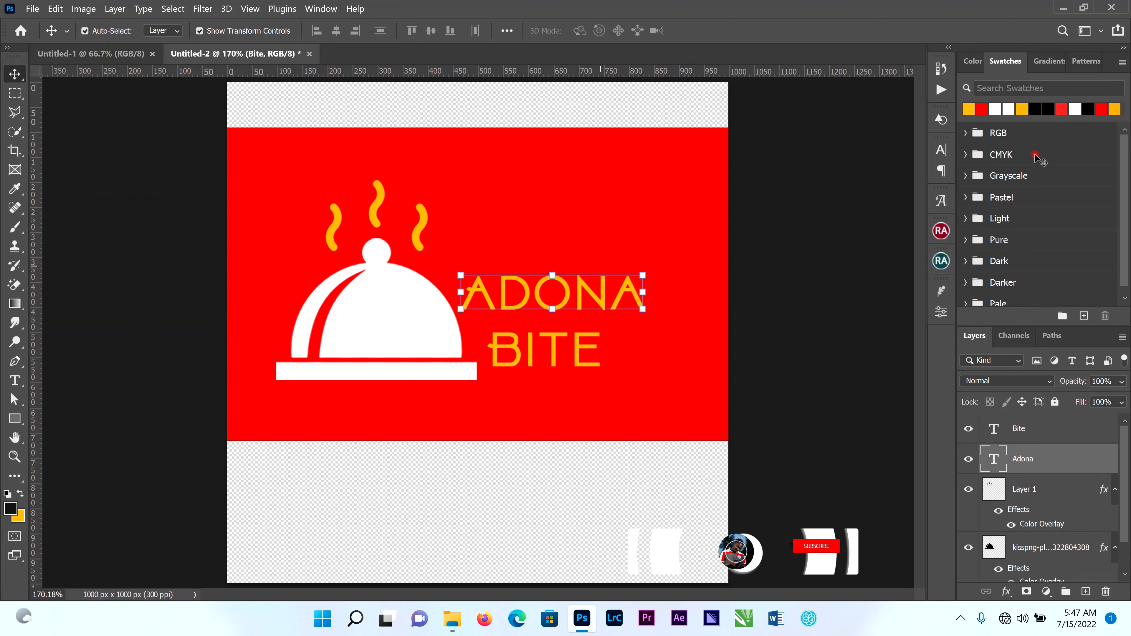
Change the font of the "Adona" text to Times New Roman Regular.
click(939, 151)
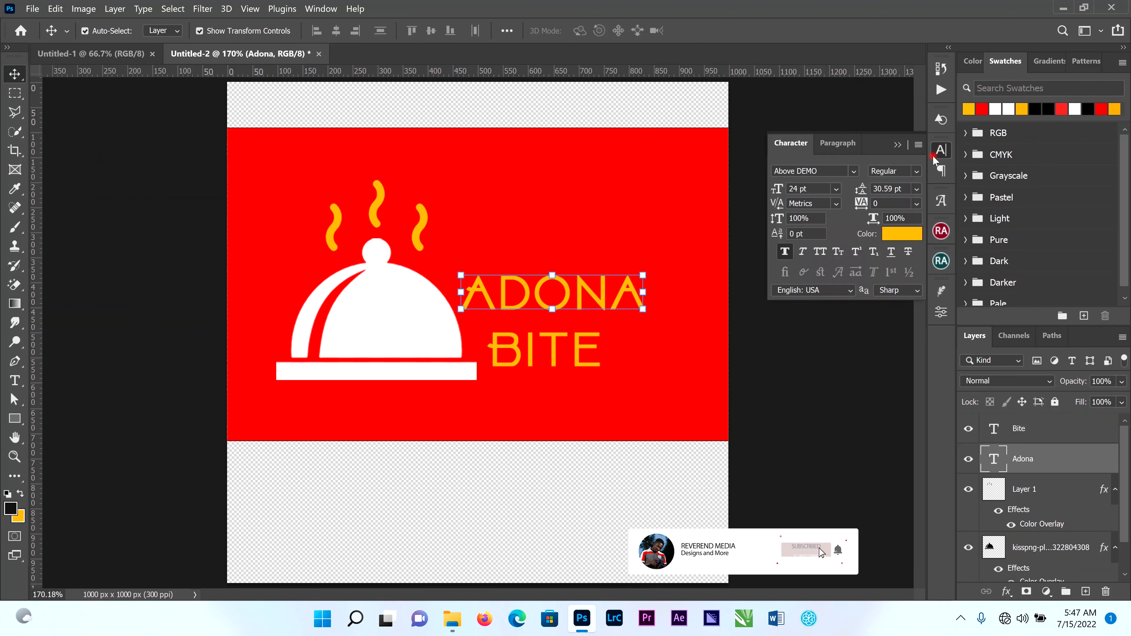
click(852, 170)
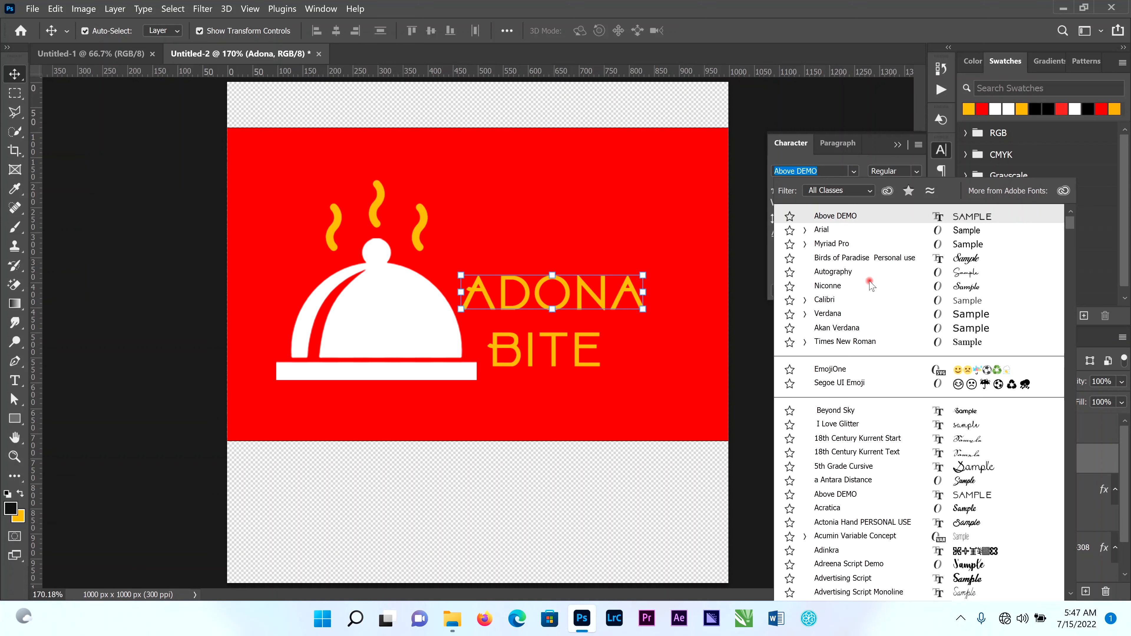
key(Down)
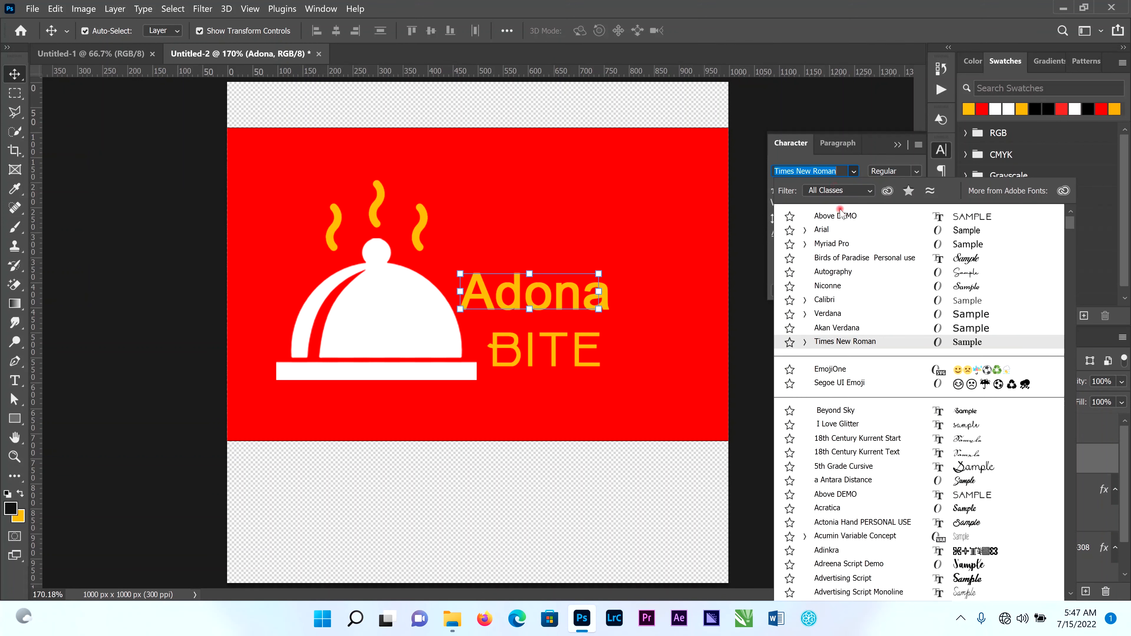
text(time)
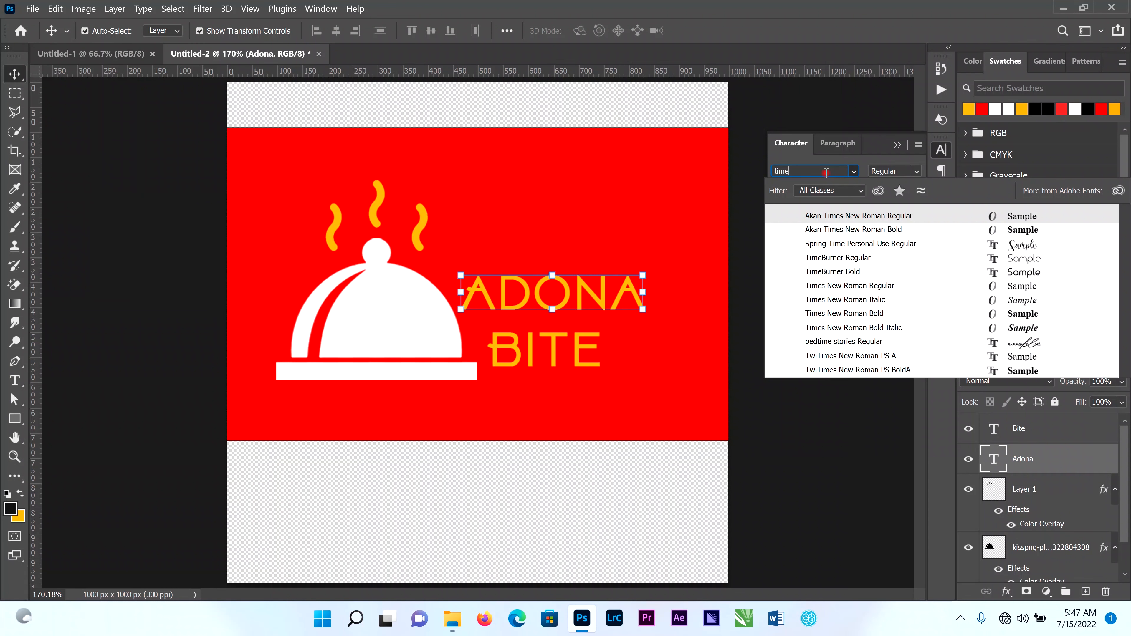
click(862, 286)
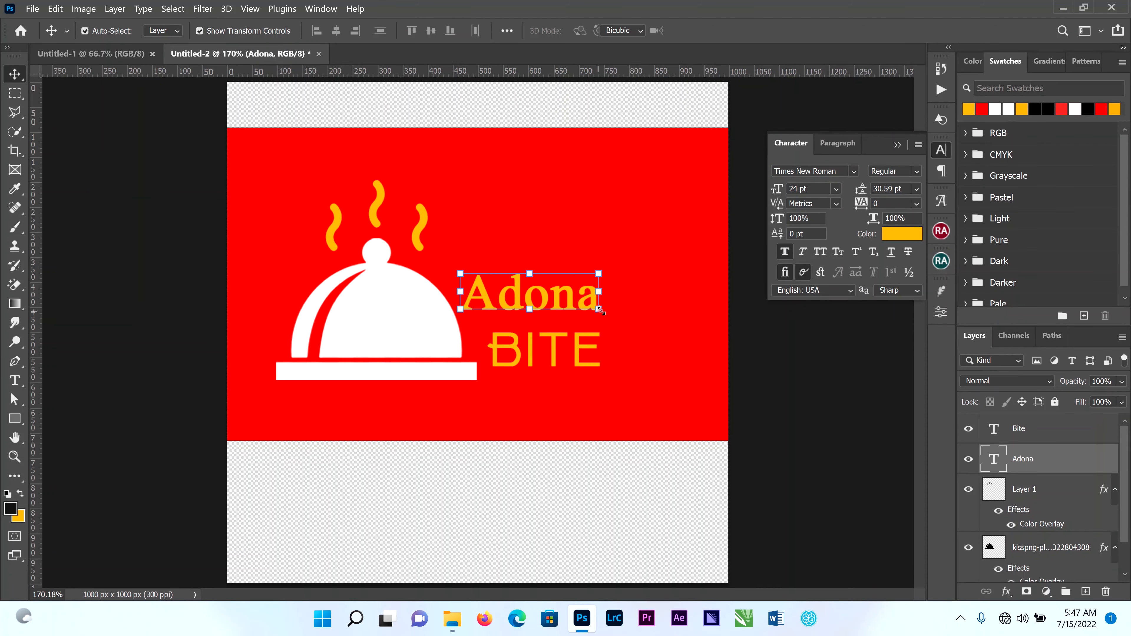
Scale the "Adona" text up to about 164.41% and position it beside the dish, above "Bite".
mouse_move(598, 310)
mouse_down()
mouse_move(611, 322)
mouse_move(606, 314)
mouse_up()
drag(614, 274, 702, 238)
click(733, 30)
drag(638, 282, 626, 270)
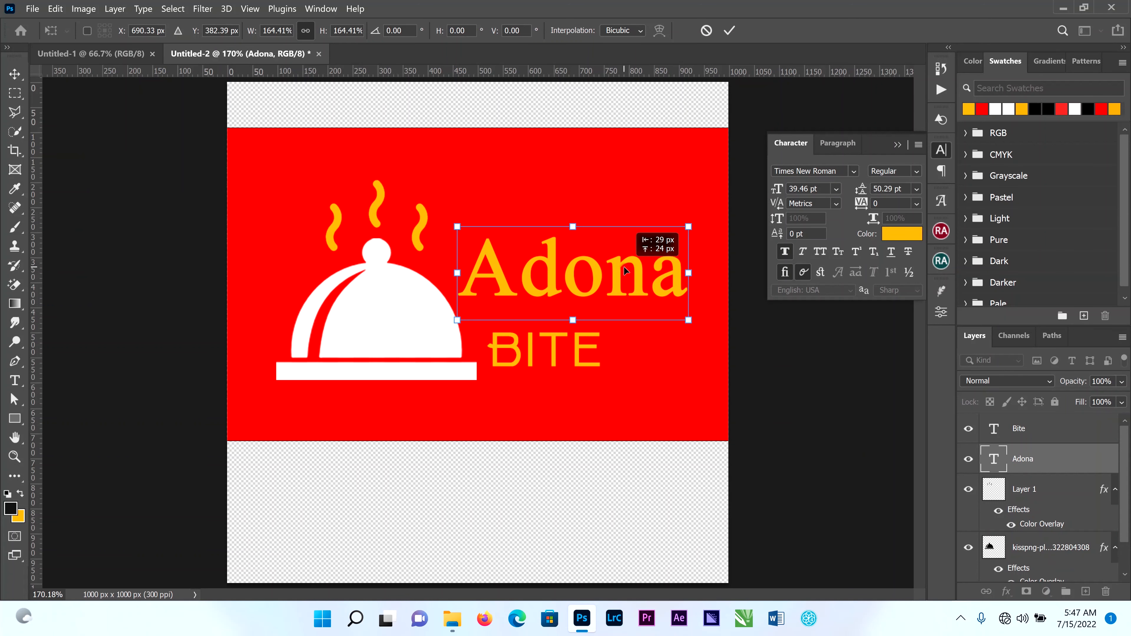
click(733, 32)
Change the font of the "Bite" text to Times New Roman.
click(579, 361)
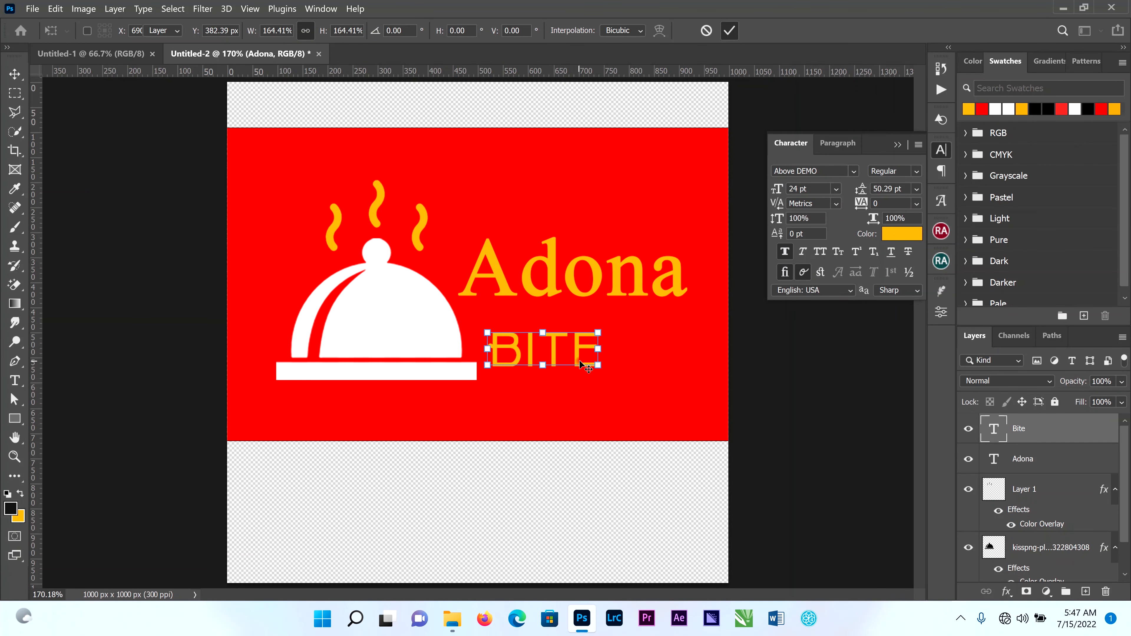
click(854, 174)
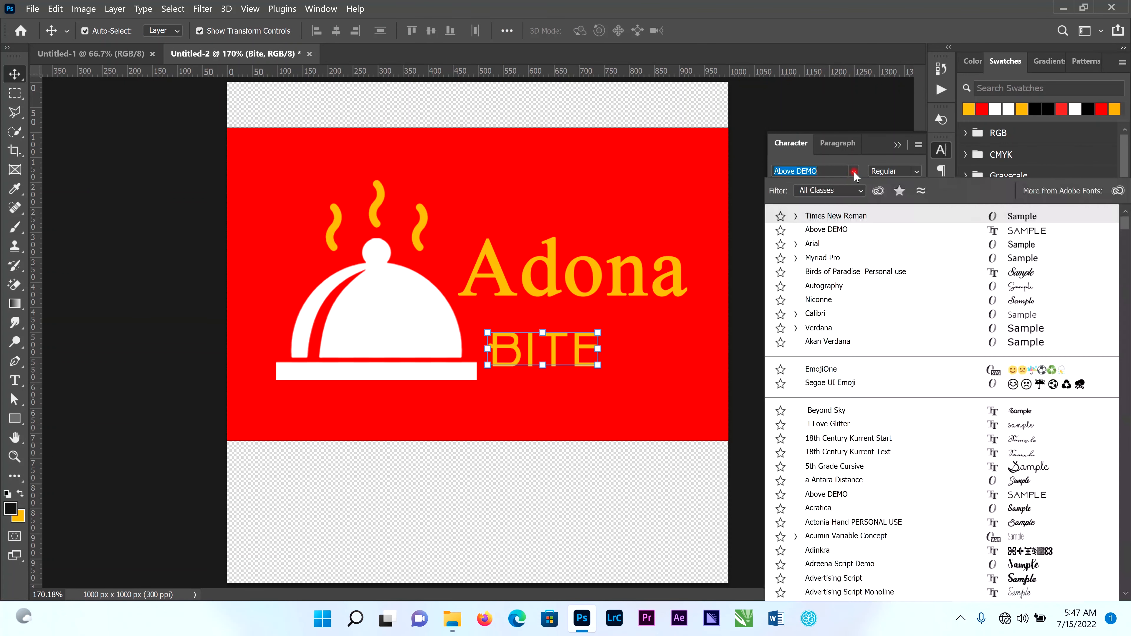
click(863, 217)
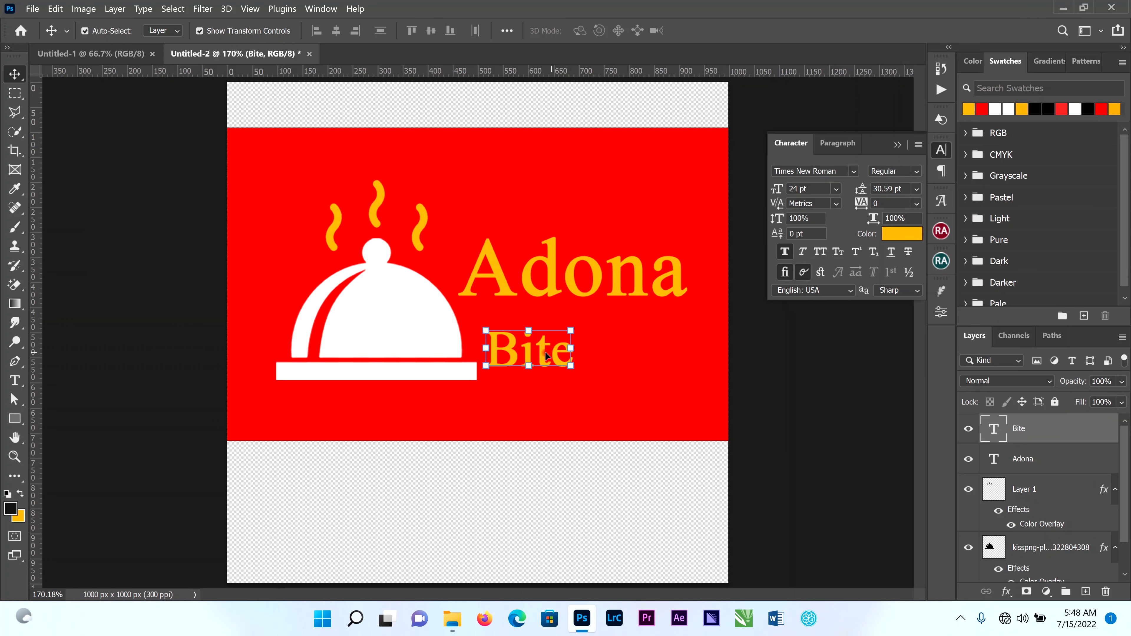
Align "Bite" with the left edge of "Adona" directly beneath it and set its tracking to 940 to match the width.
drag(545, 355, 522, 340)
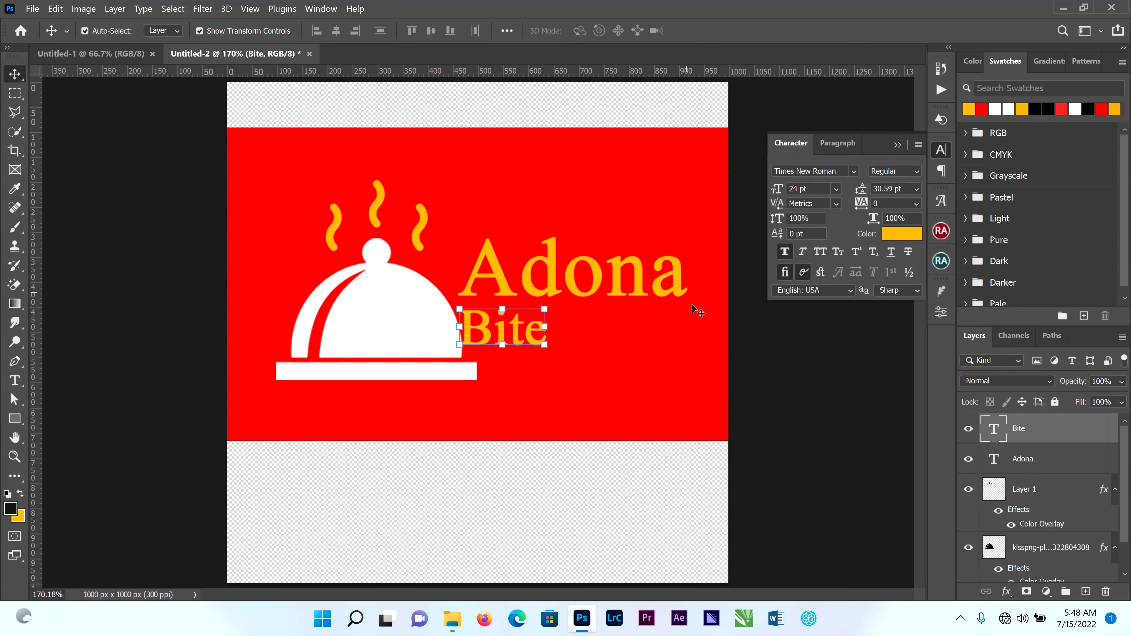
drag(862, 204, 893, 213)
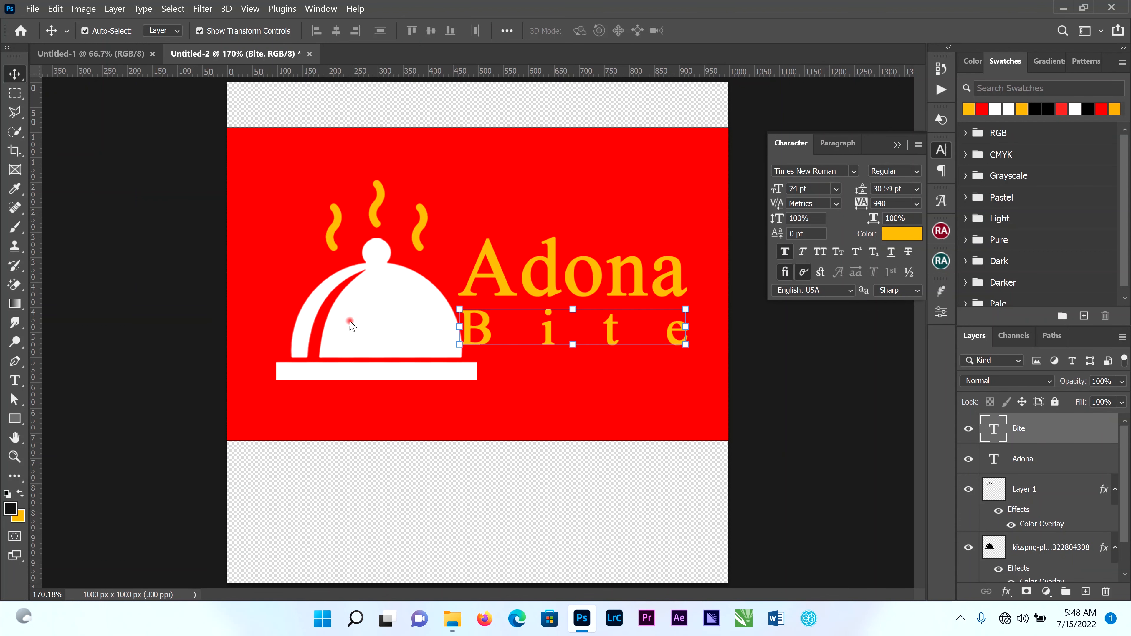
Lock the red rectangle layer behind the logo.
scroll(464, 357, down, 2)
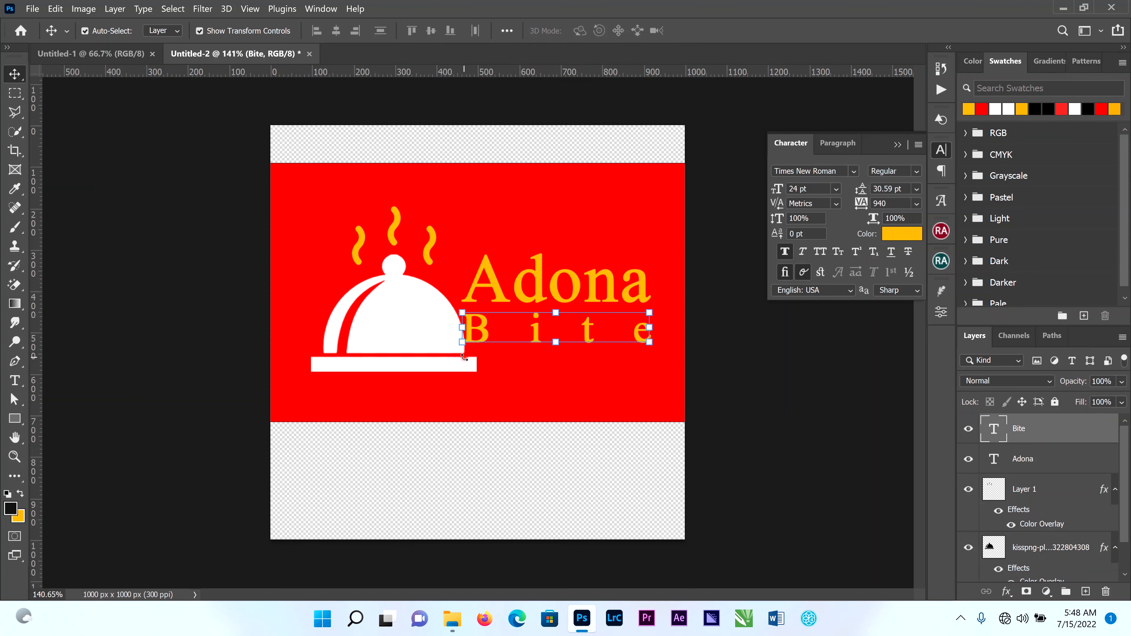
click(308, 223)
click(1054, 401)
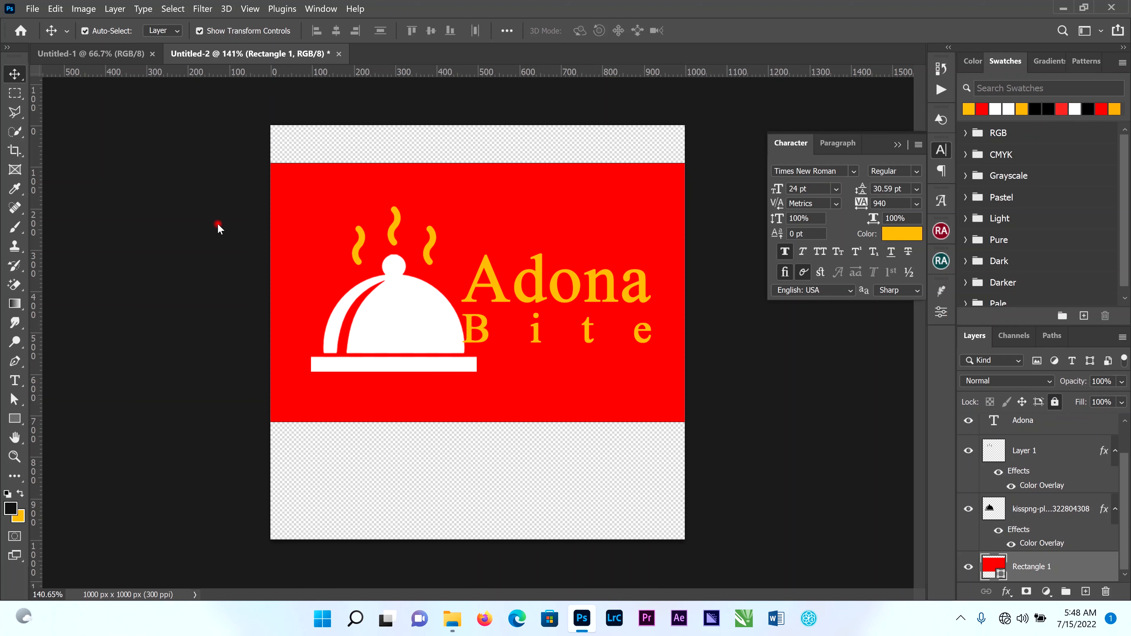
Scale the dish and its steam together down to about 62.69% and position them beside the "Adona Bite" text.
drag(332, 227, 411, 364)
drag(447, 298, 447, 298)
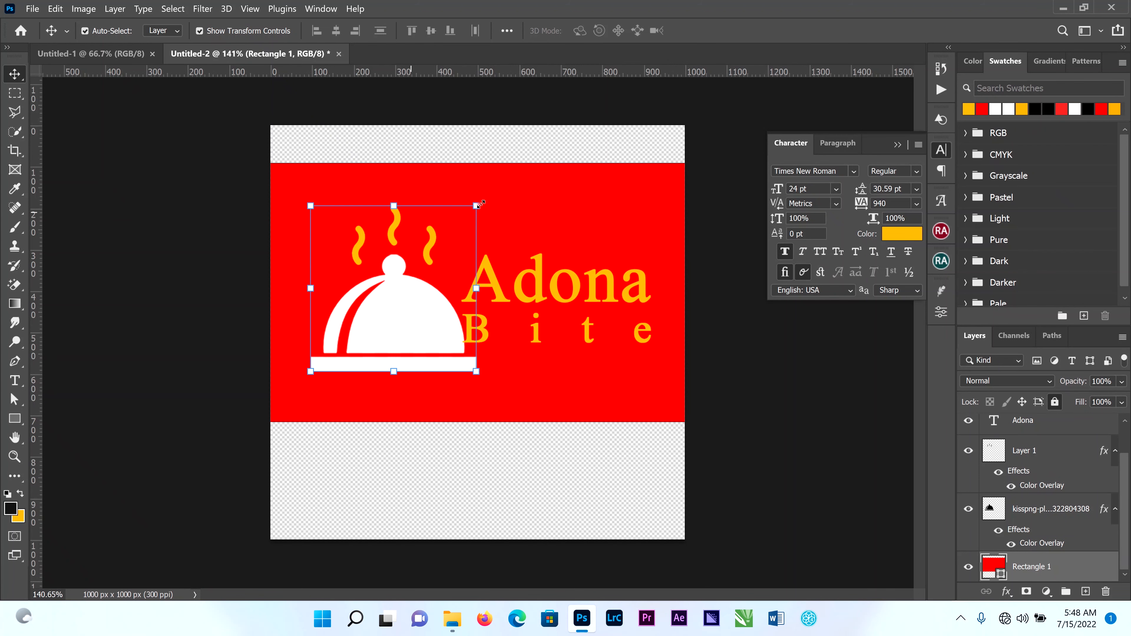
drag(476, 205, 423, 270)
drag(382, 340, 404, 314)
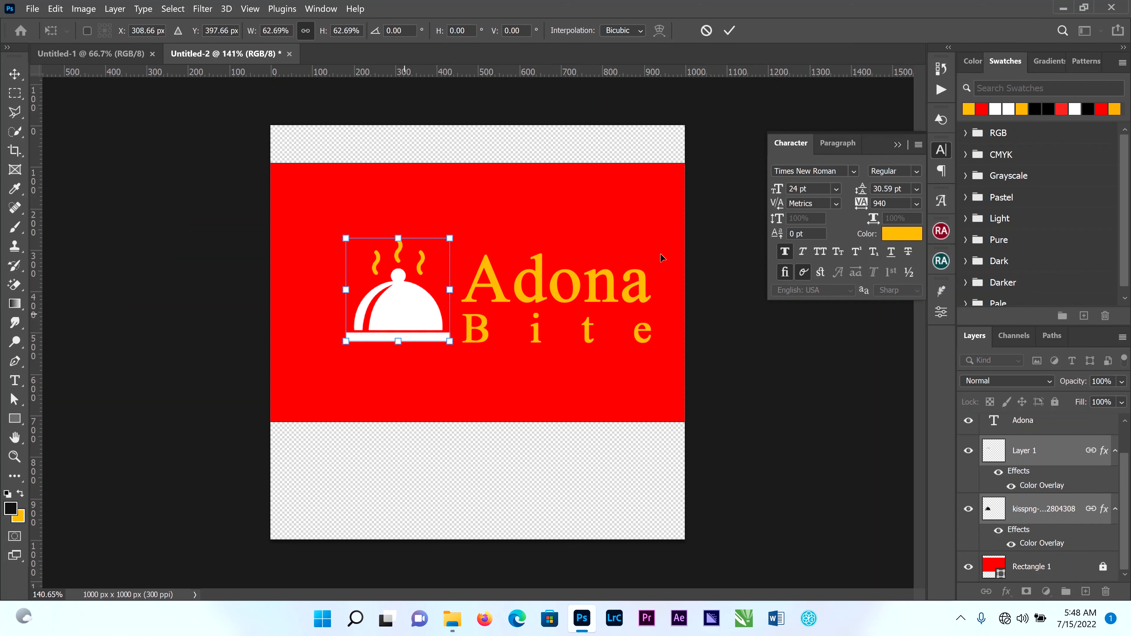
key(Return)
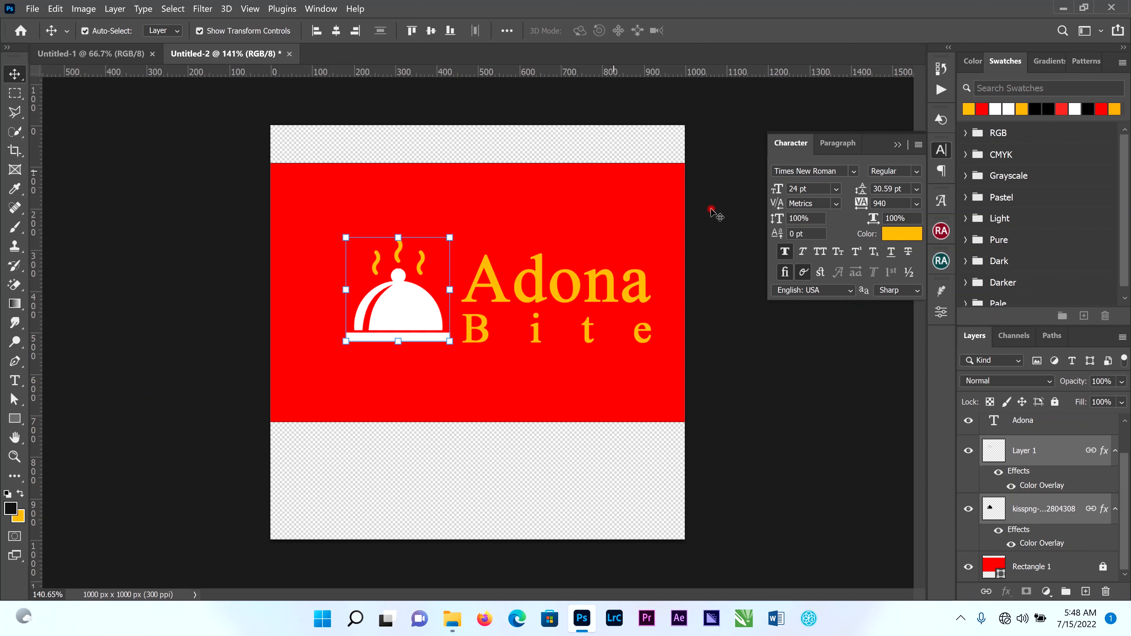
Select the dish, steam and both text layers together, then enlarge the logo and centre it on the red rectangle.
drag(543, 307, 456, 334)
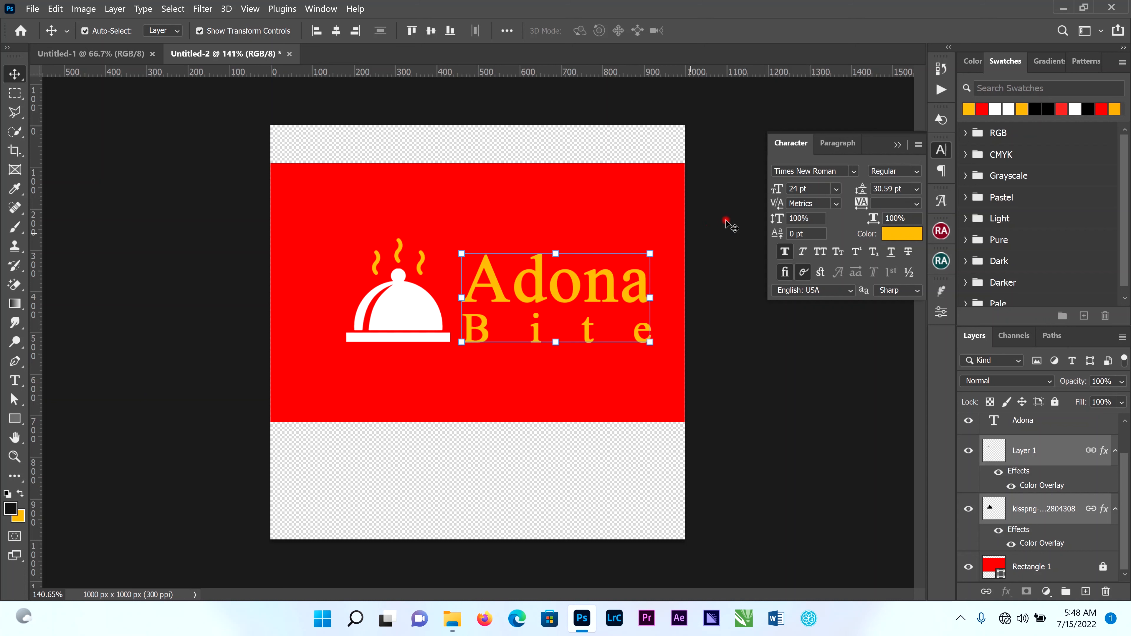
drag(726, 220, 255, 390)
drag(402, 329, 385, 336)
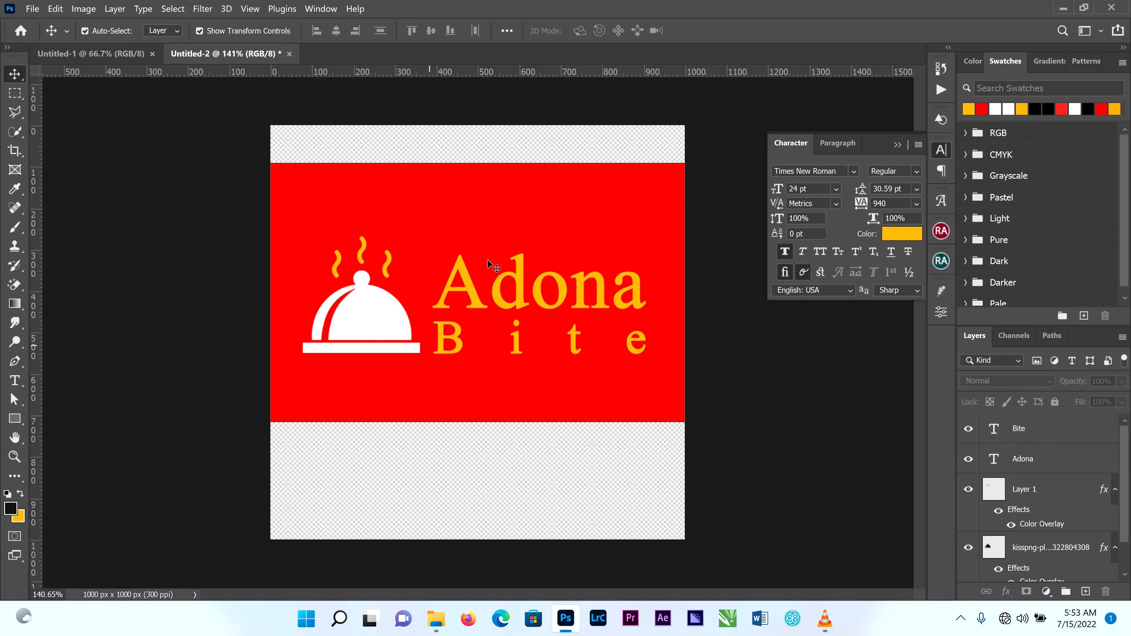
Scale the whole logo down to about 84.27% and move it to the upper part of the red rectangle.
right_click(570, 214)
key(Escape)
right_click(520, 283)
click(543, 292)
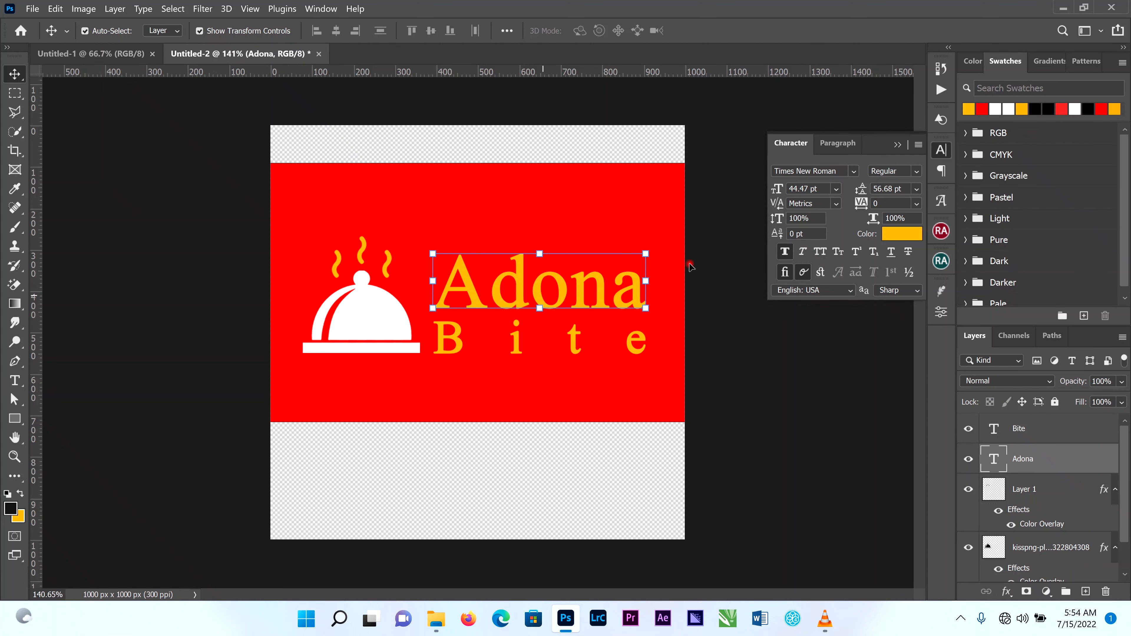
drag(715, 248, 292, 365)
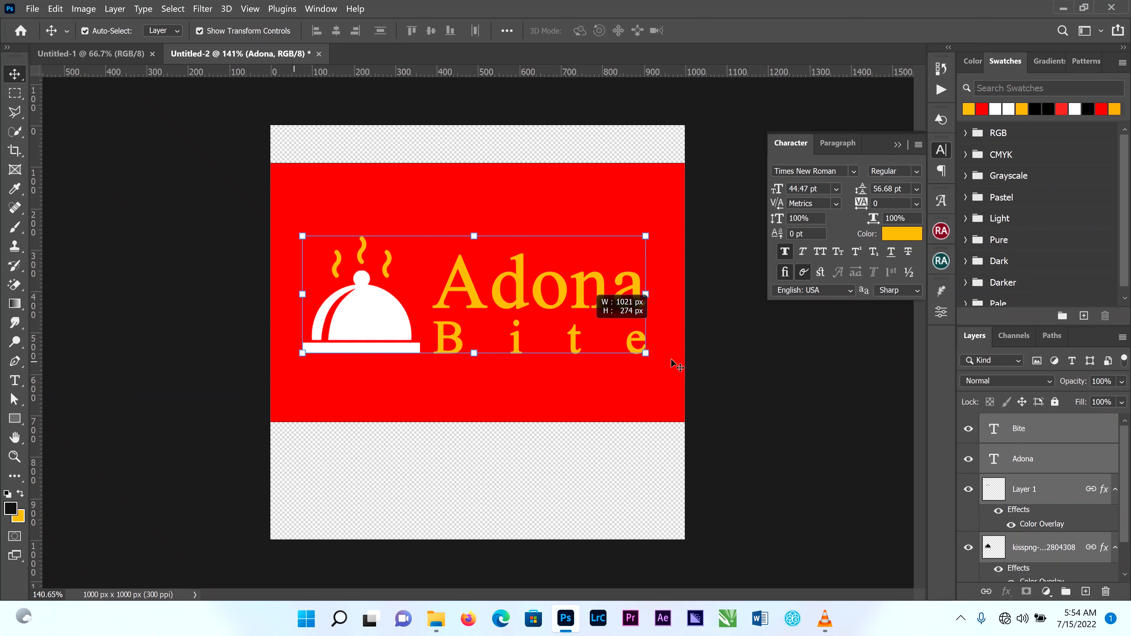
drag(645, 356, 579, 344)
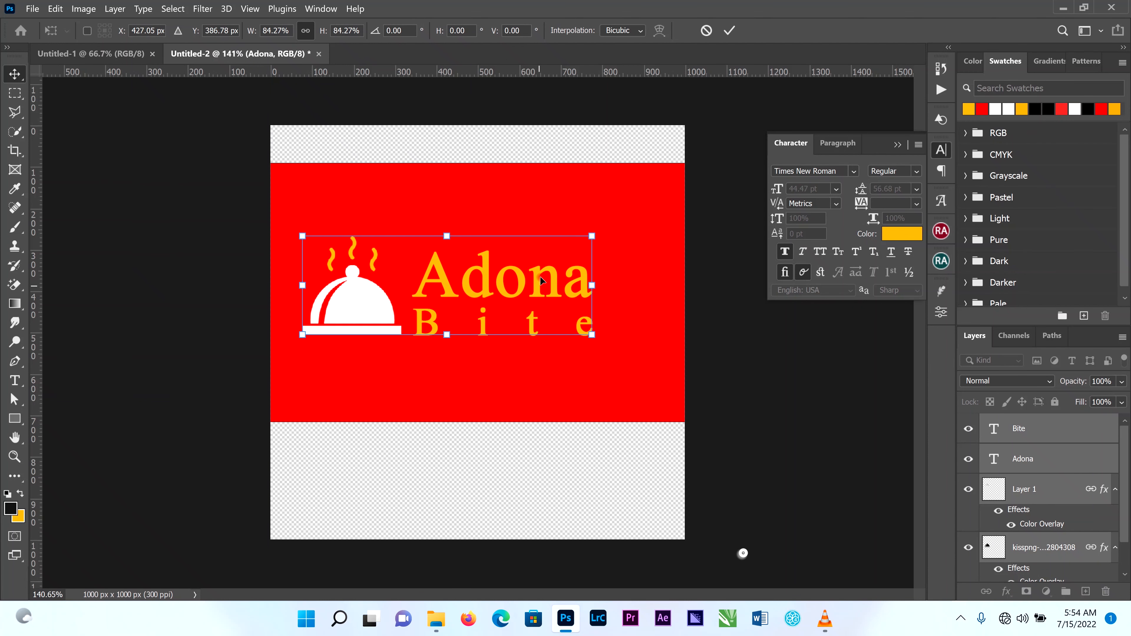
drag(544, 283, 558, 240)
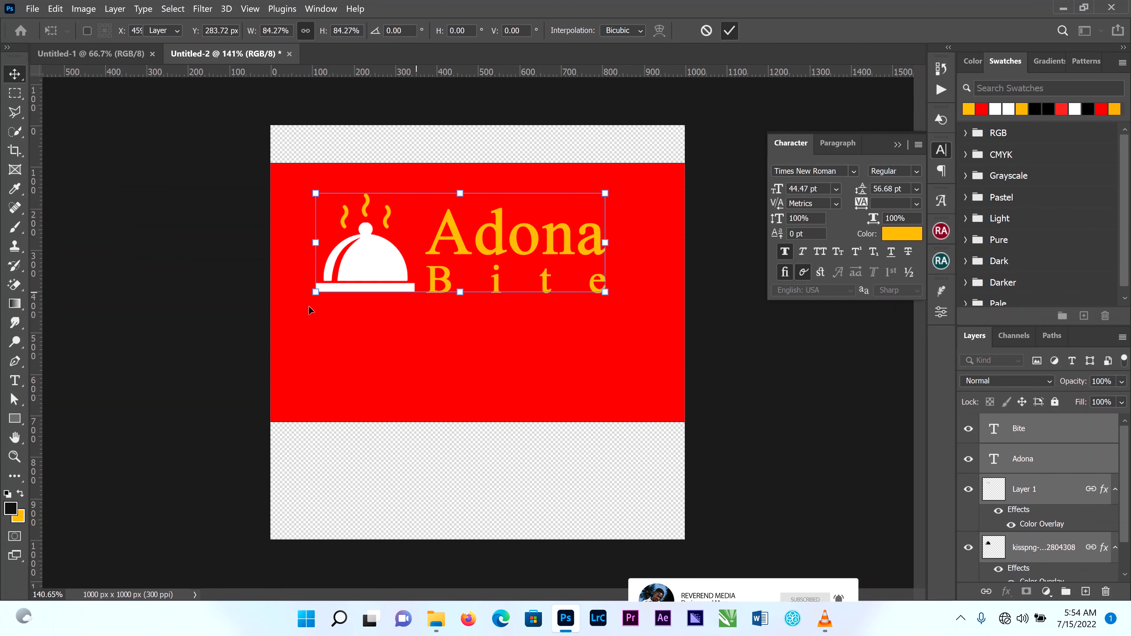
key(Return)
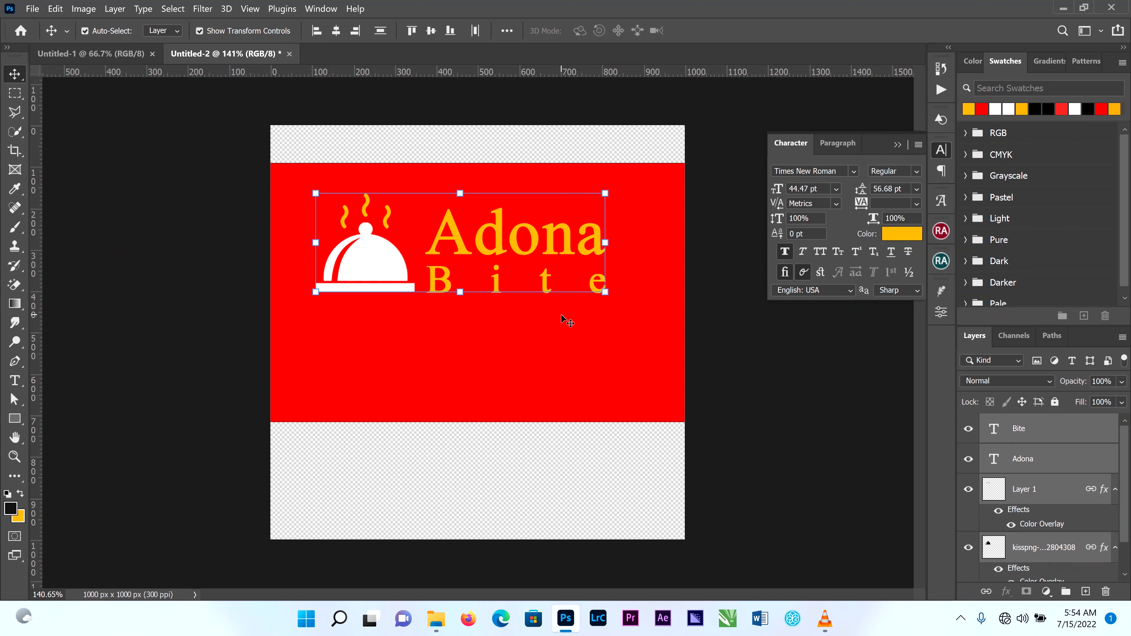
click(137, 233)
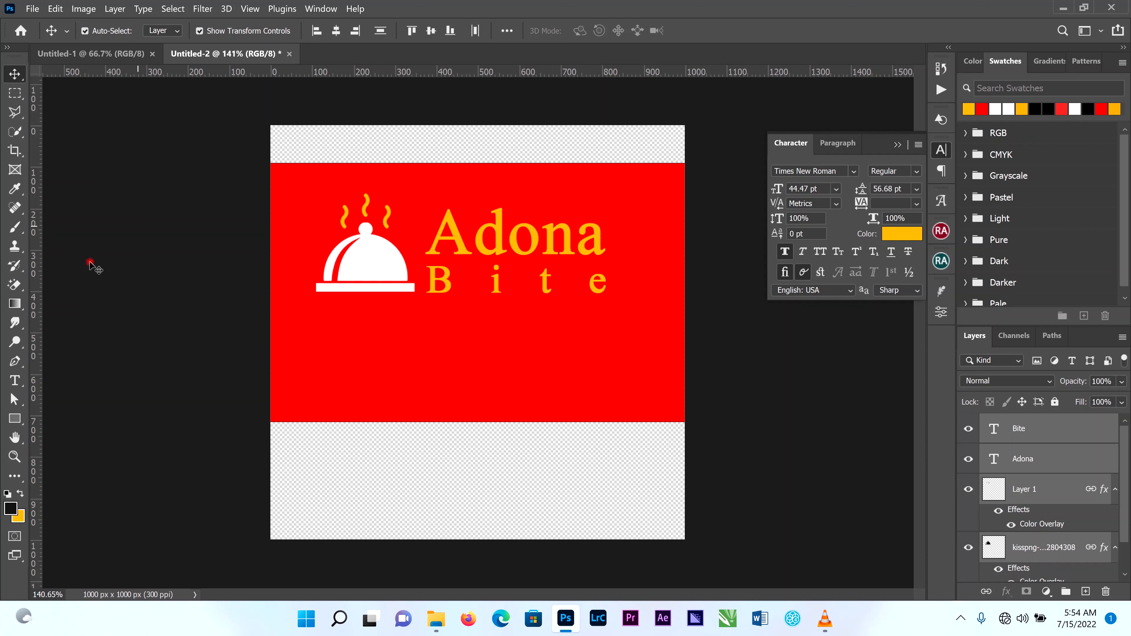
Draw a rectangle about 706 x 109 px below the logo and fill it with yellow.
click(13, 420)
click(57, 416)
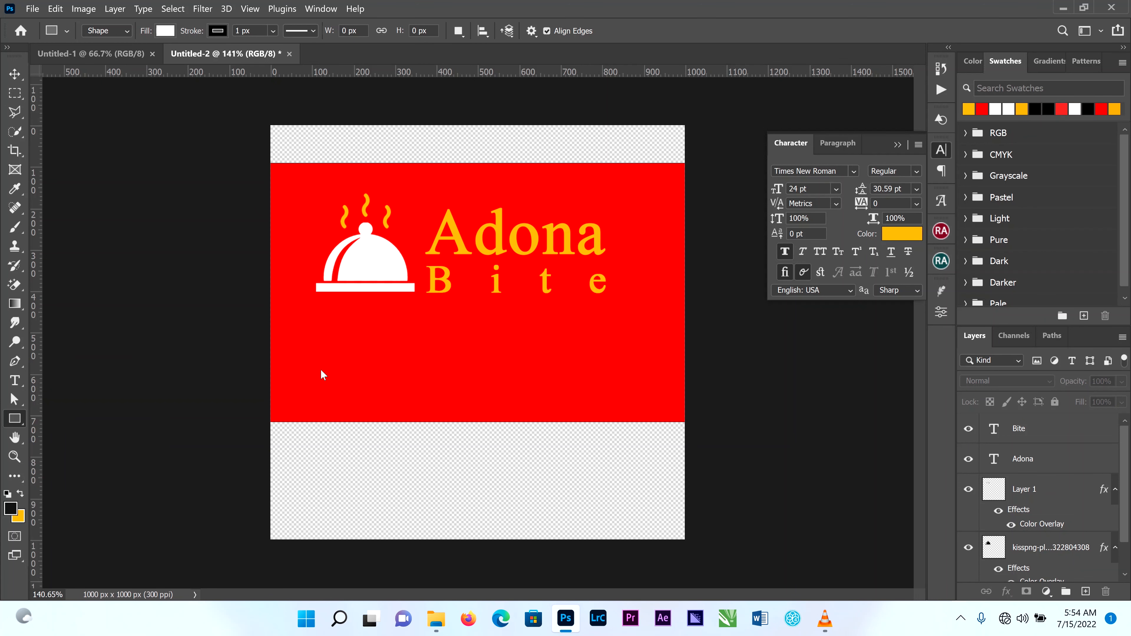
drag(475, 321, 610, 355)
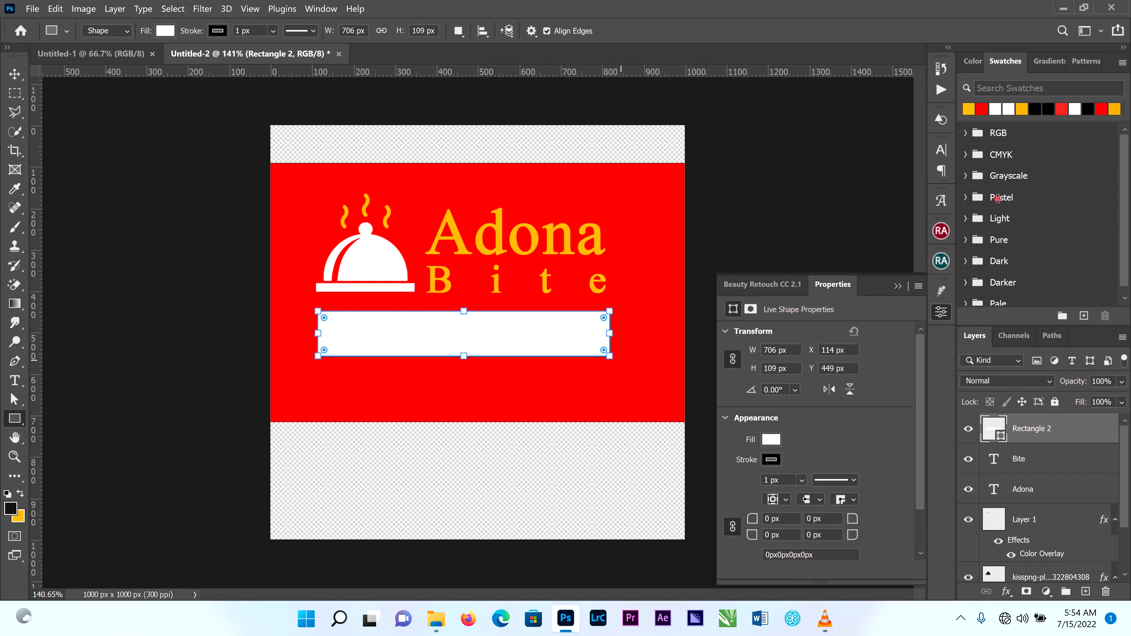
click(1022, 108)
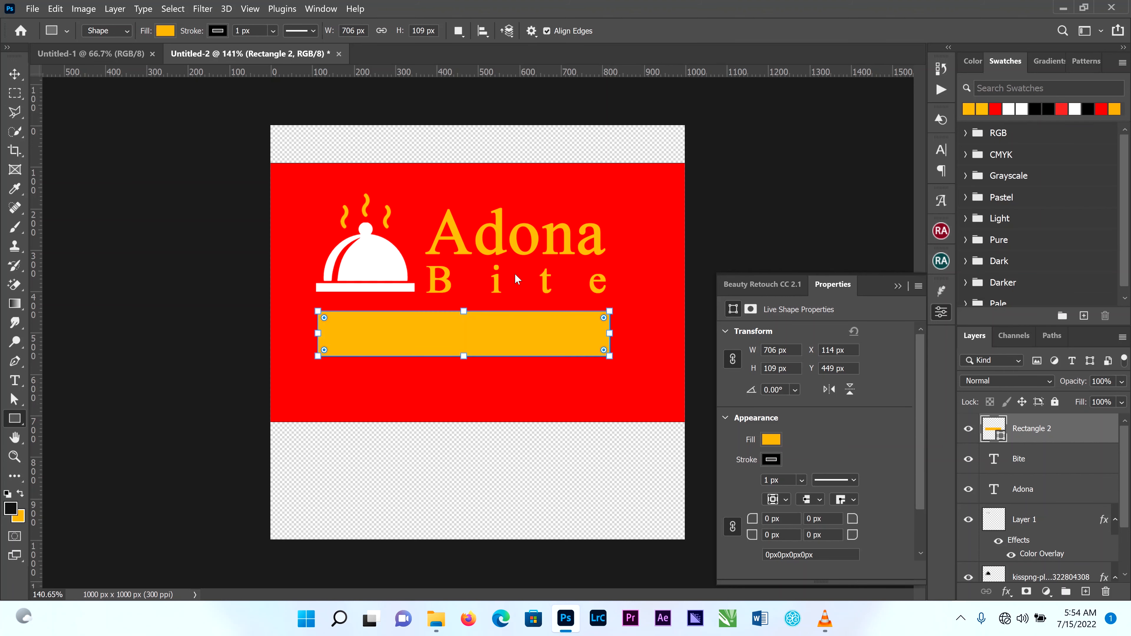
click(22, 73)
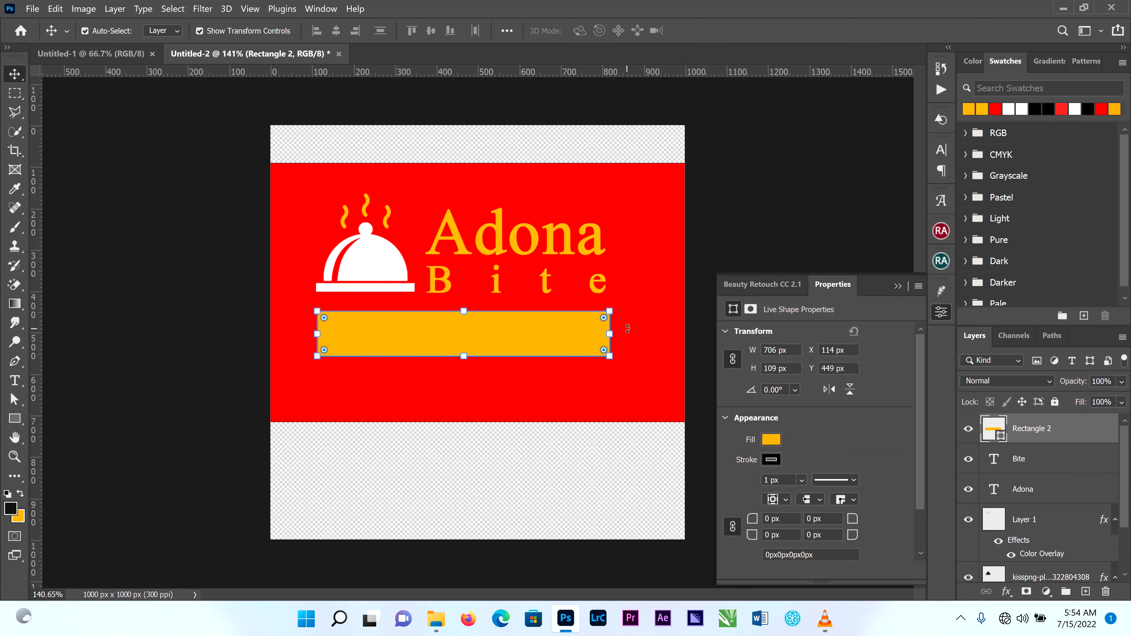
scroll(616, 318, up, 3)
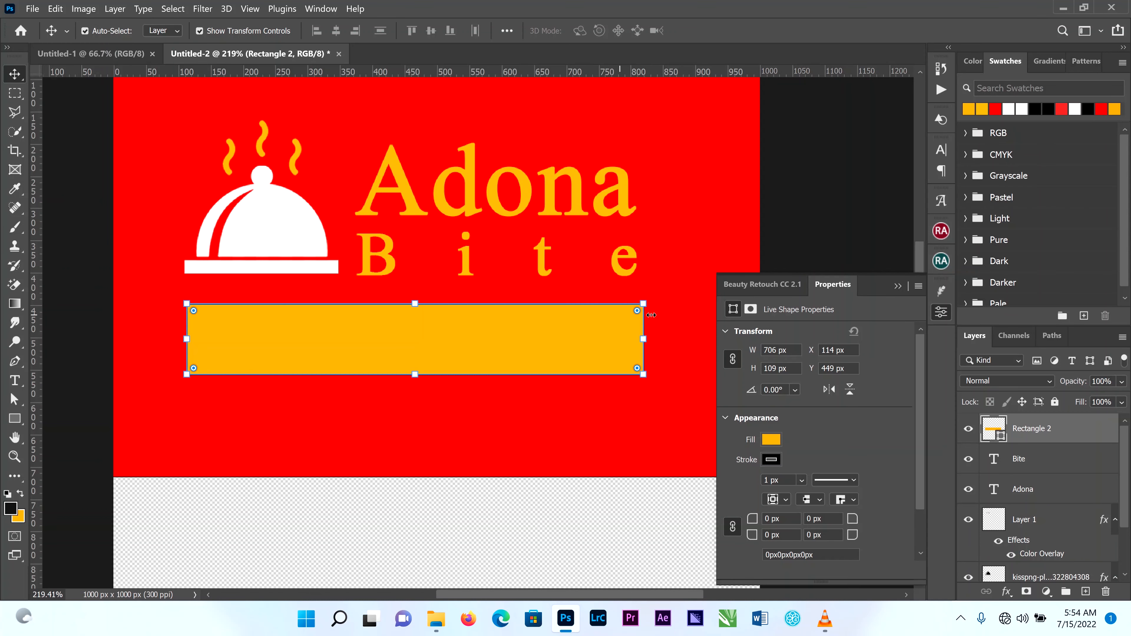
scroll(649, 314, up, 1)
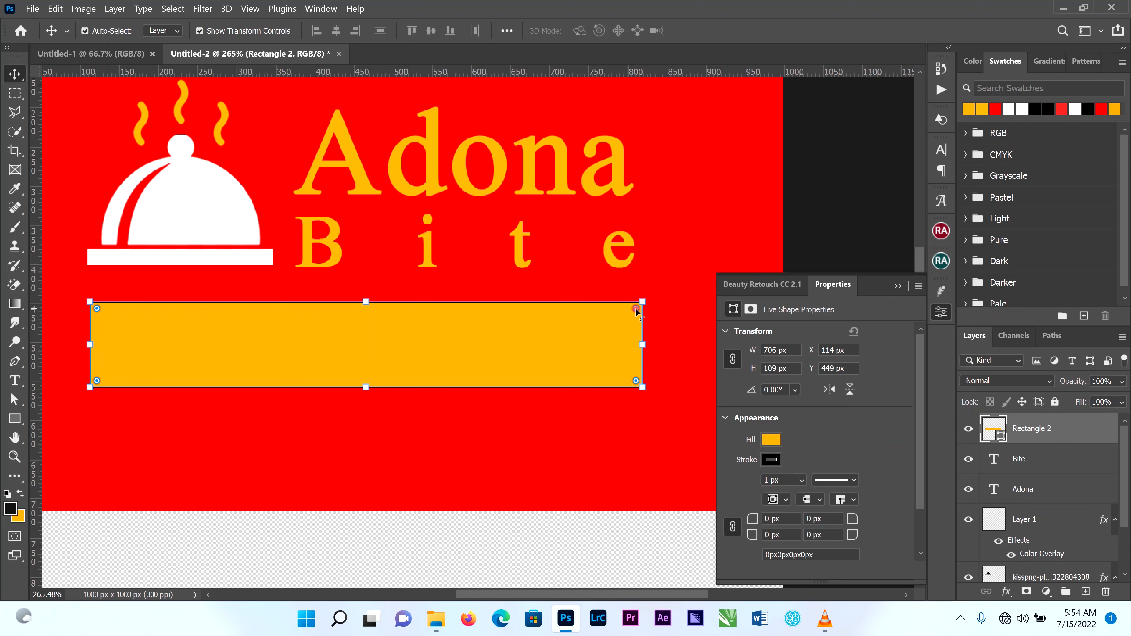
drag(636, 309, 565, 315)
key(ctrl+z)
Unlink the yellow rectangle's corner radii and strongly round only its upper-right corner.
click(943, 313)
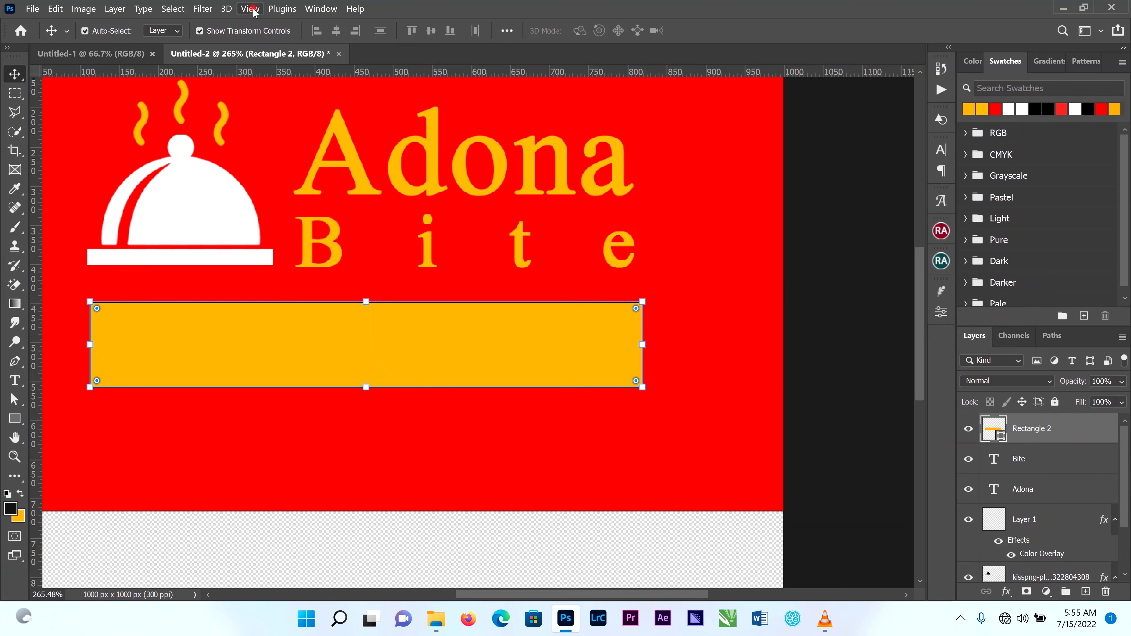
click(321, 8)
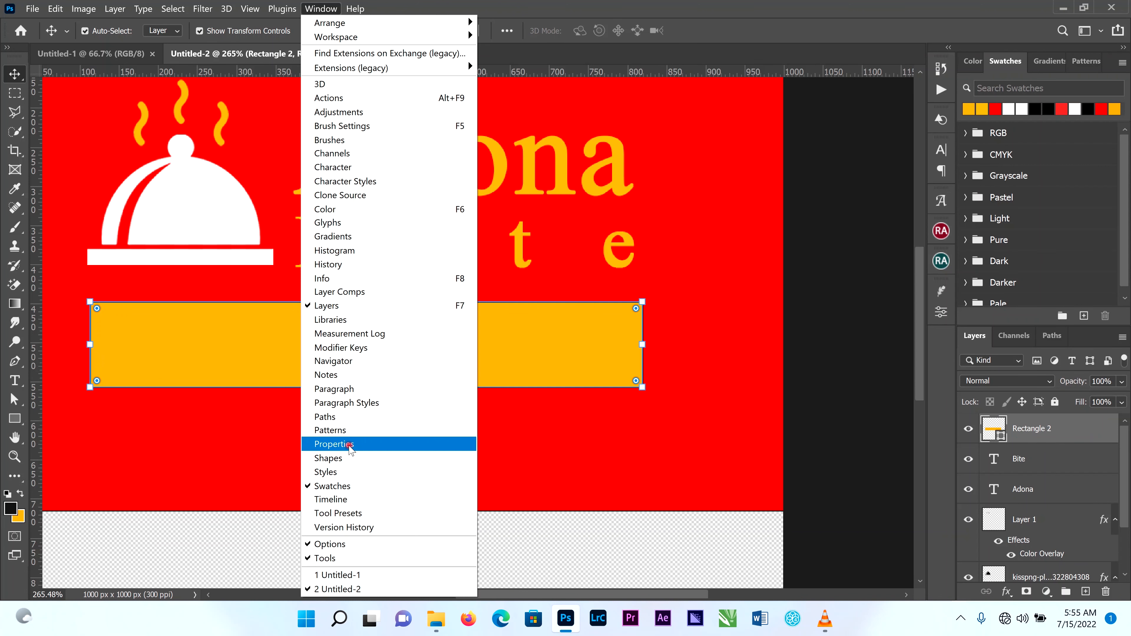
click(943, 313)
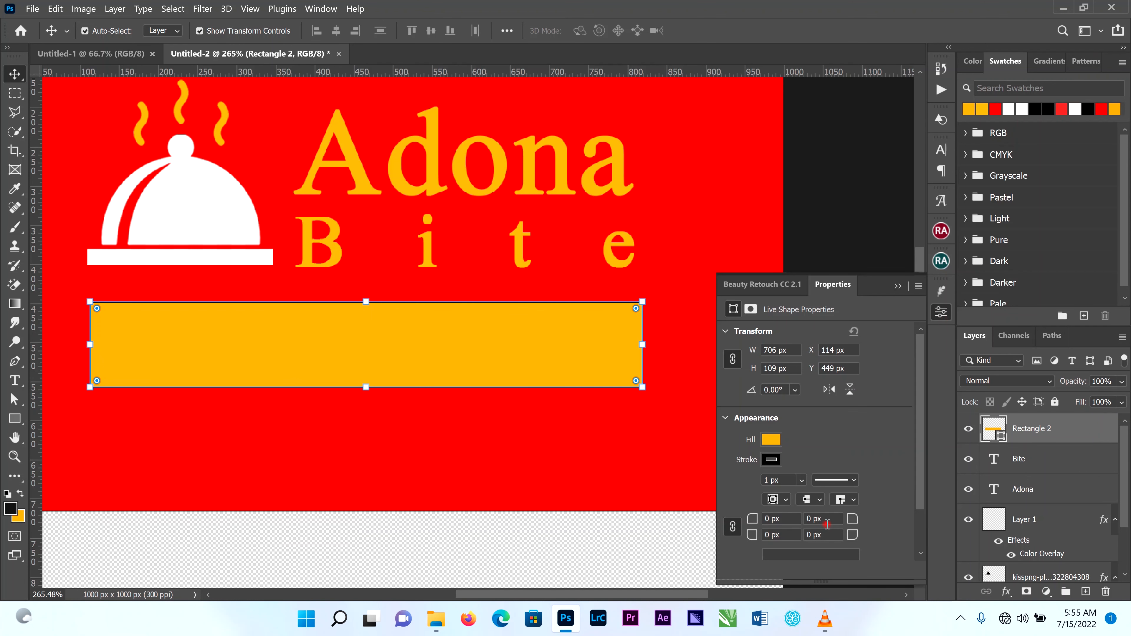
click(732, 526)
click(857, 519)
drag(839, 521, 908, 523)
click(898, 286)
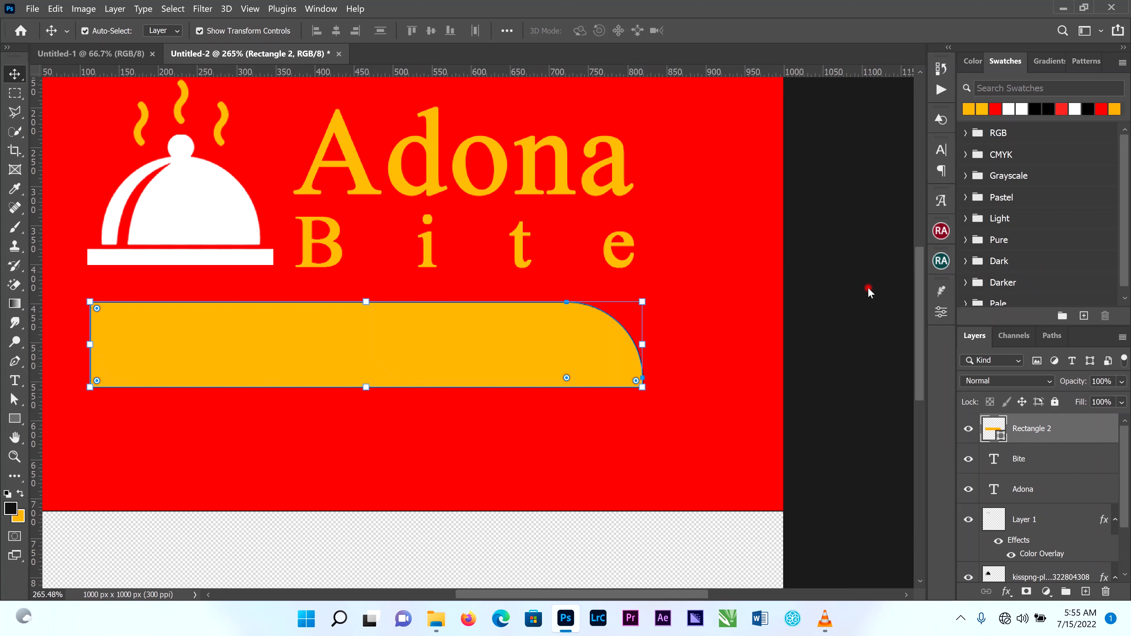
Draw a triangle about 126 x 69 px with the Pen tool, overlapping the yellow banner's upper-left corner and extending past its left edge.
scroll(63, 339, down, 3)
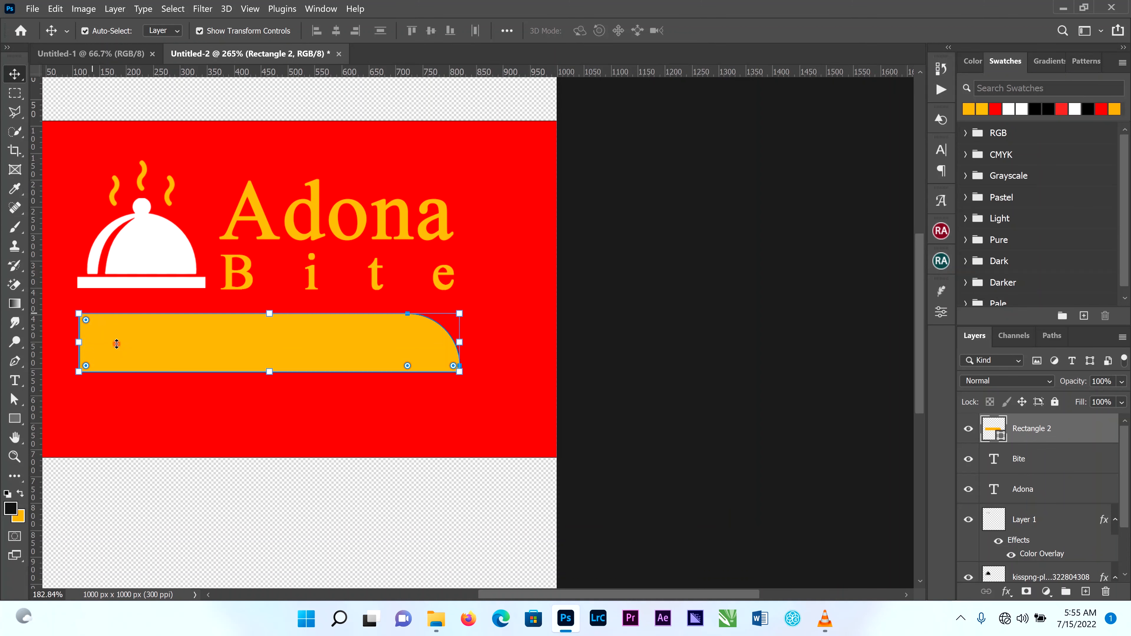
drag(599, 595, 540, 597)
click(107, 349)
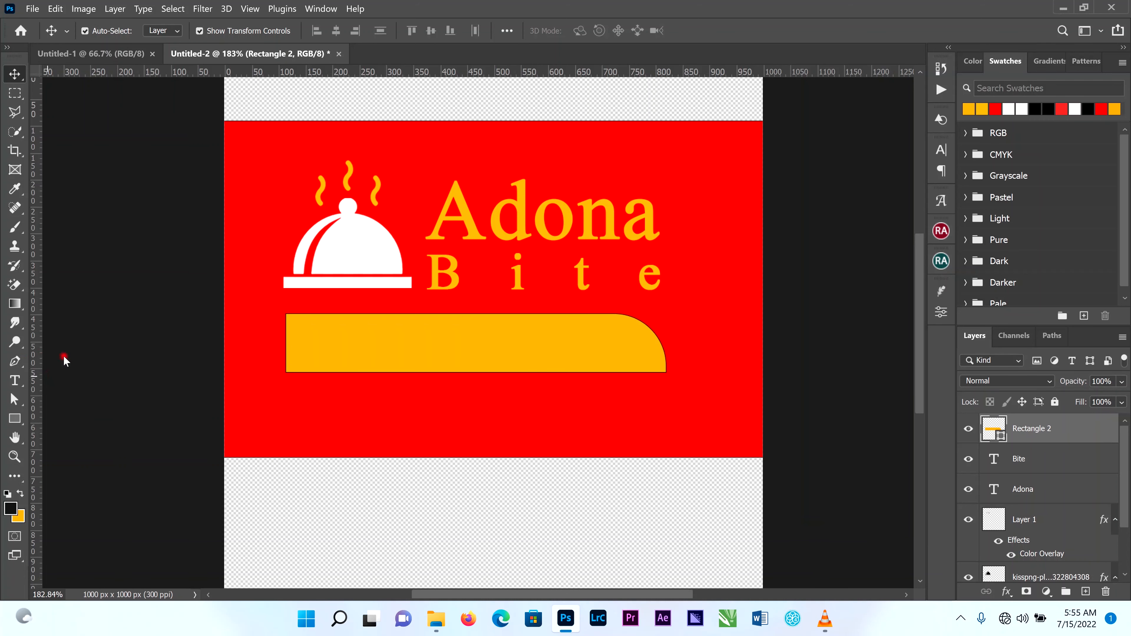
click(16, 362)
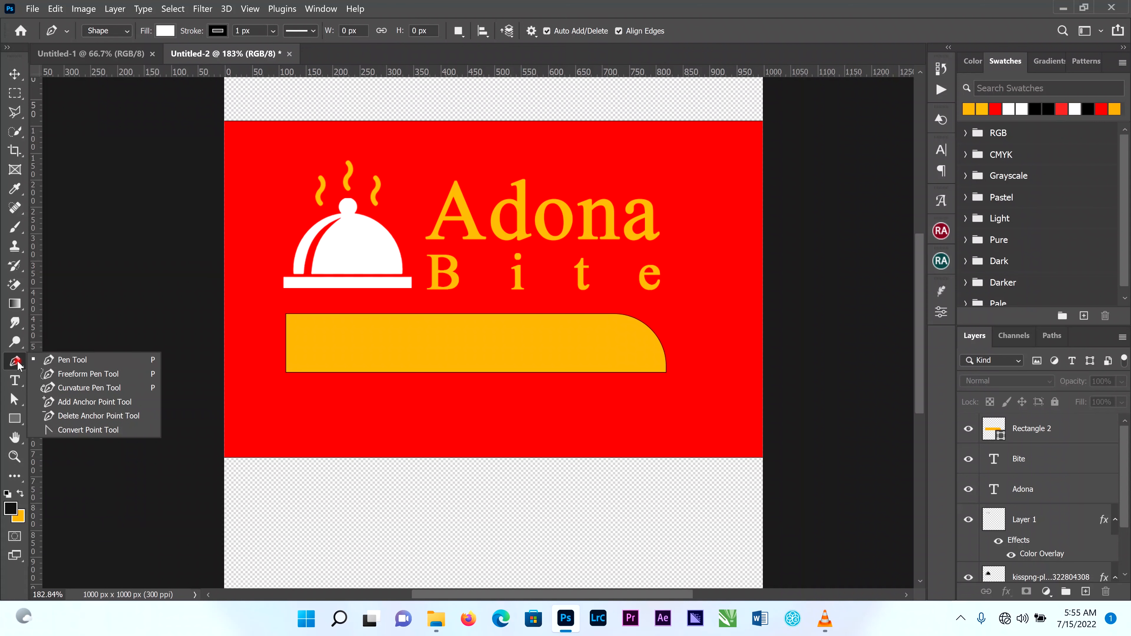
click(61, 363)
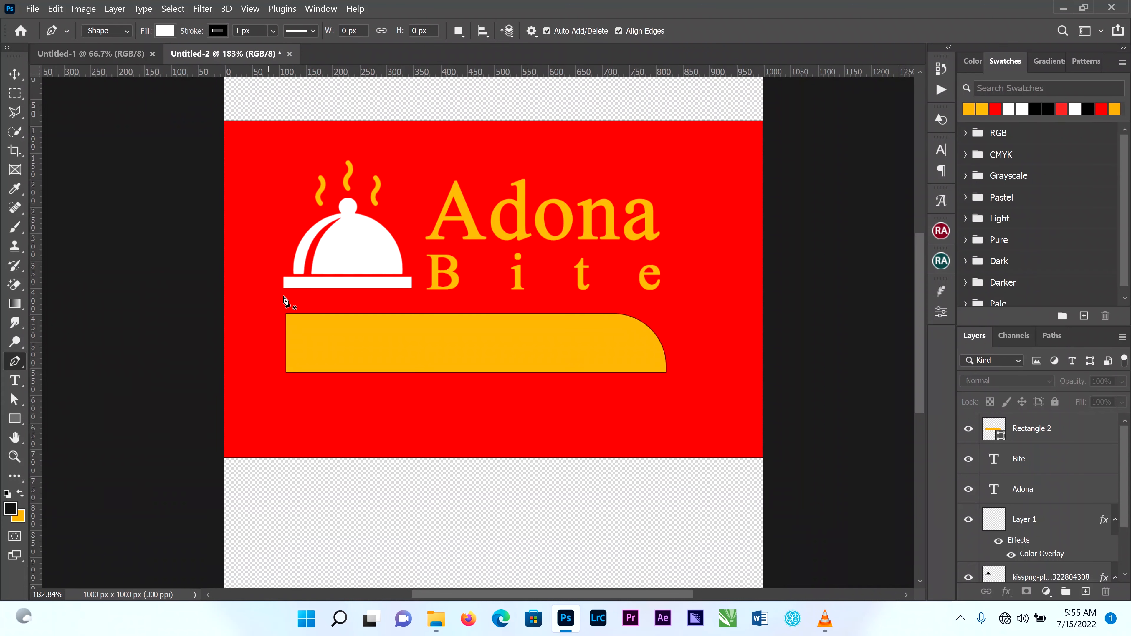
scroll(285, 298, up, 4)
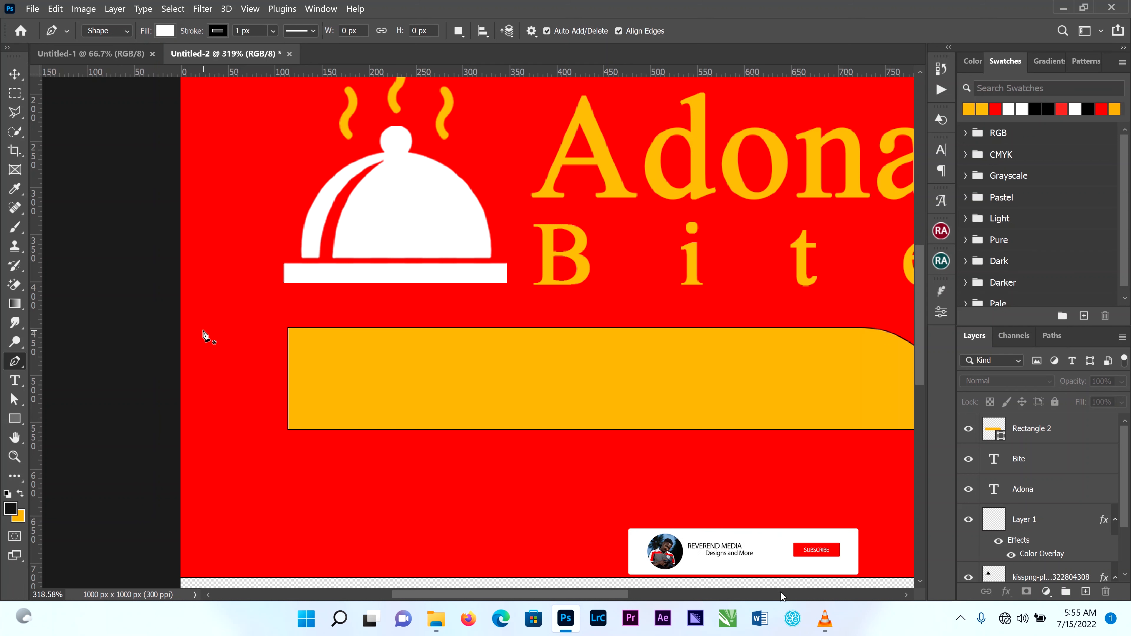
click(205, 328)
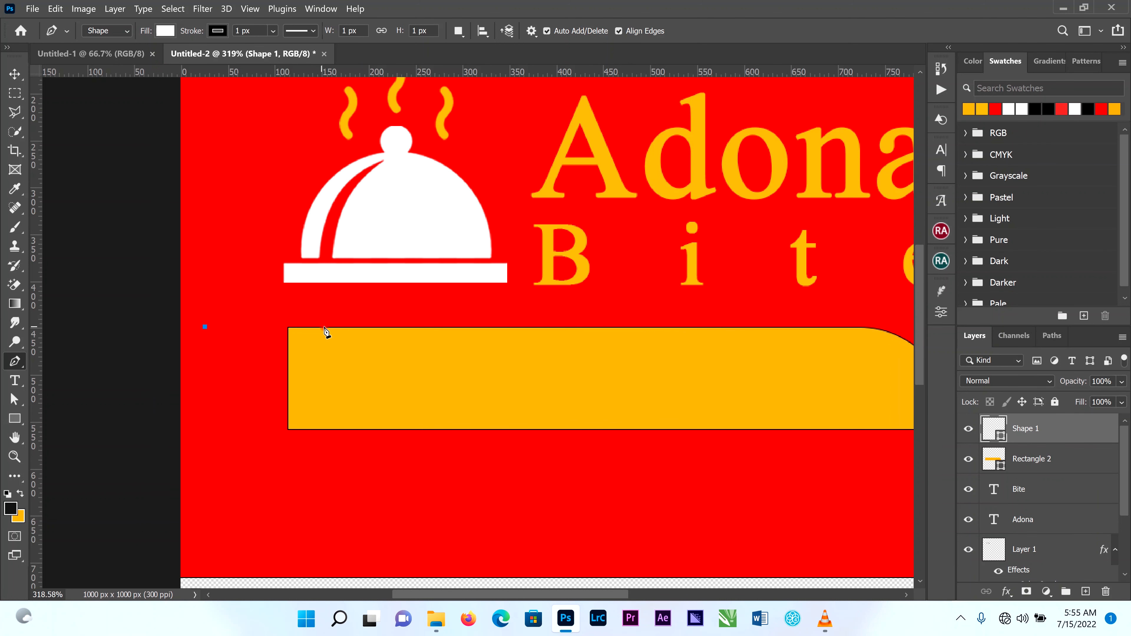
click(324, 327)
click(316, 419)
shift+click(312, 393)
click(206, 330)
Fill the new triangle with the same yellow as the banner.
click(163, 35)
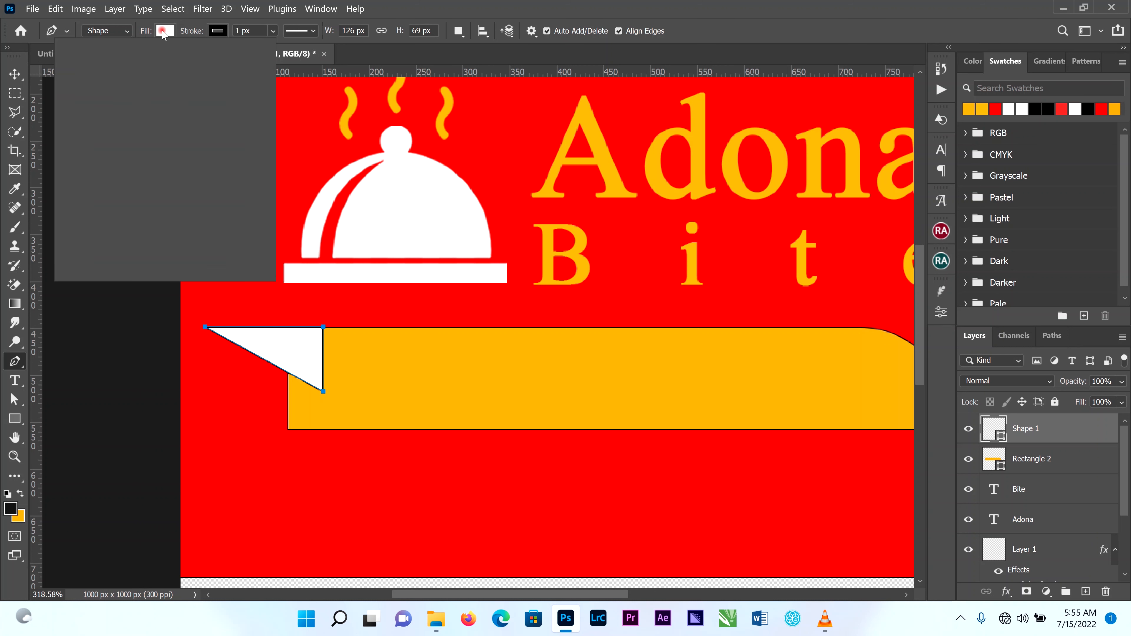
click(81, 108)
key(v)
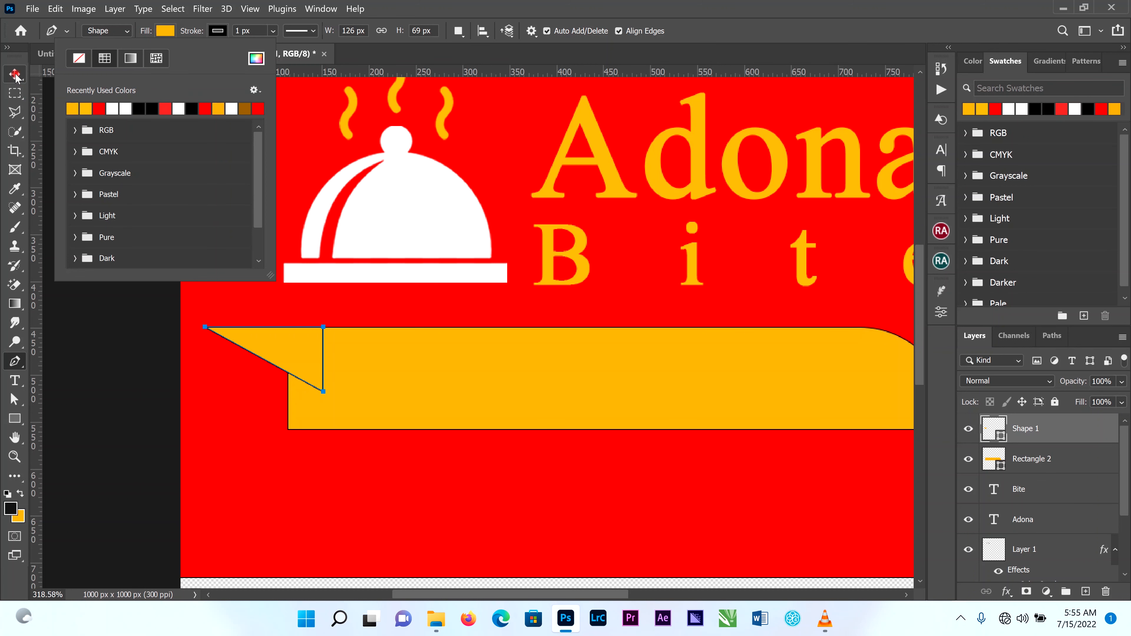
click(152, 220)
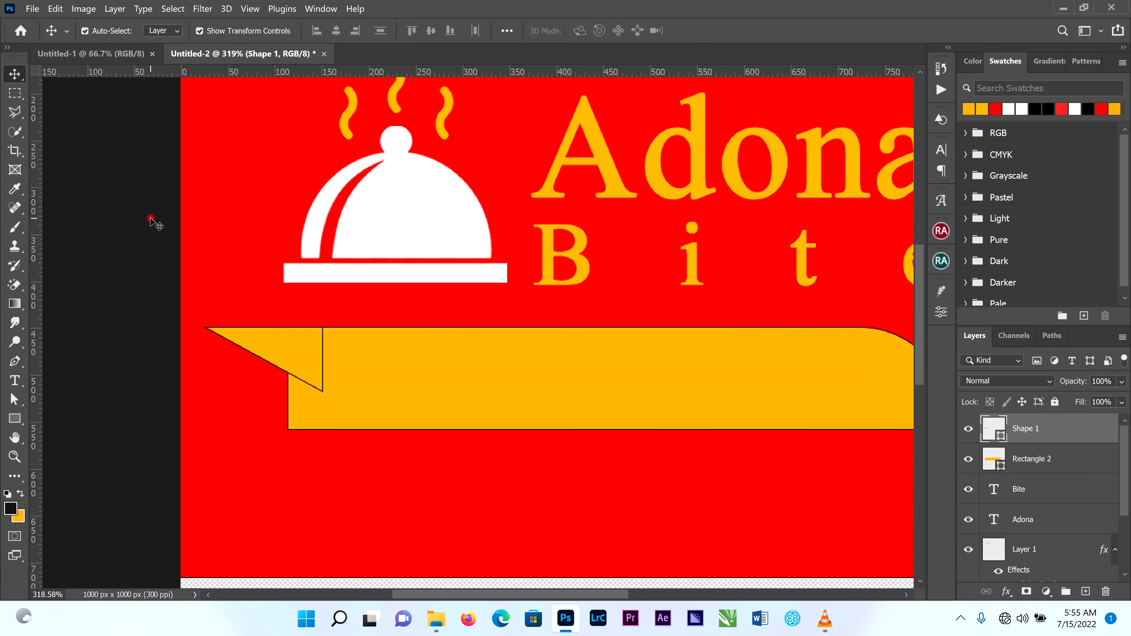
Set the triangle's stroke to no colour.
click(300, 359)
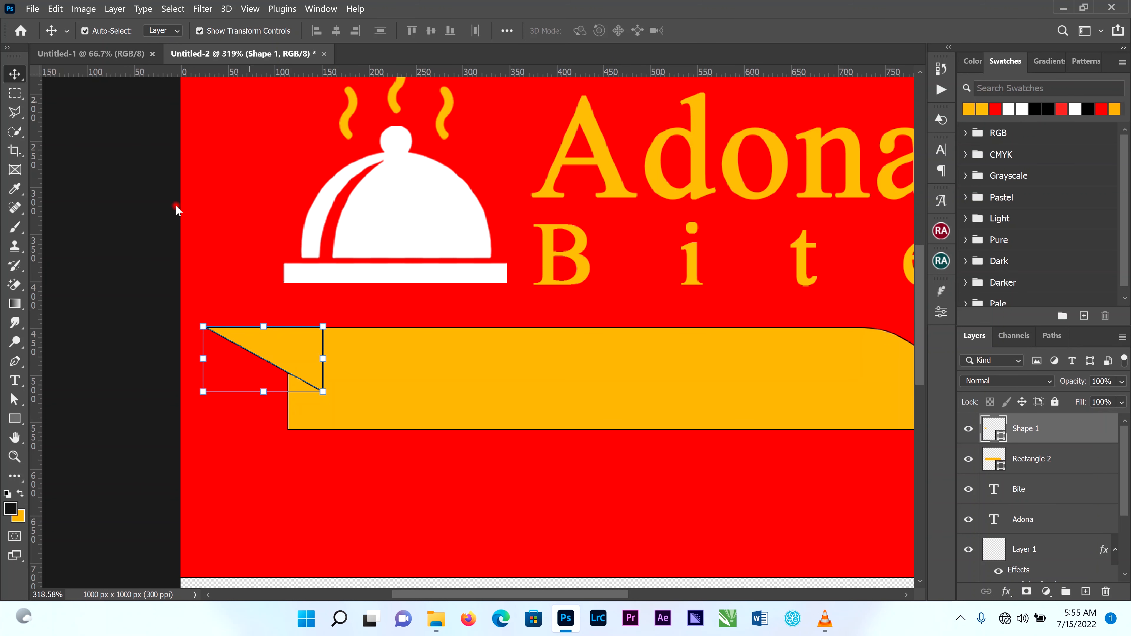
click(15, 418)
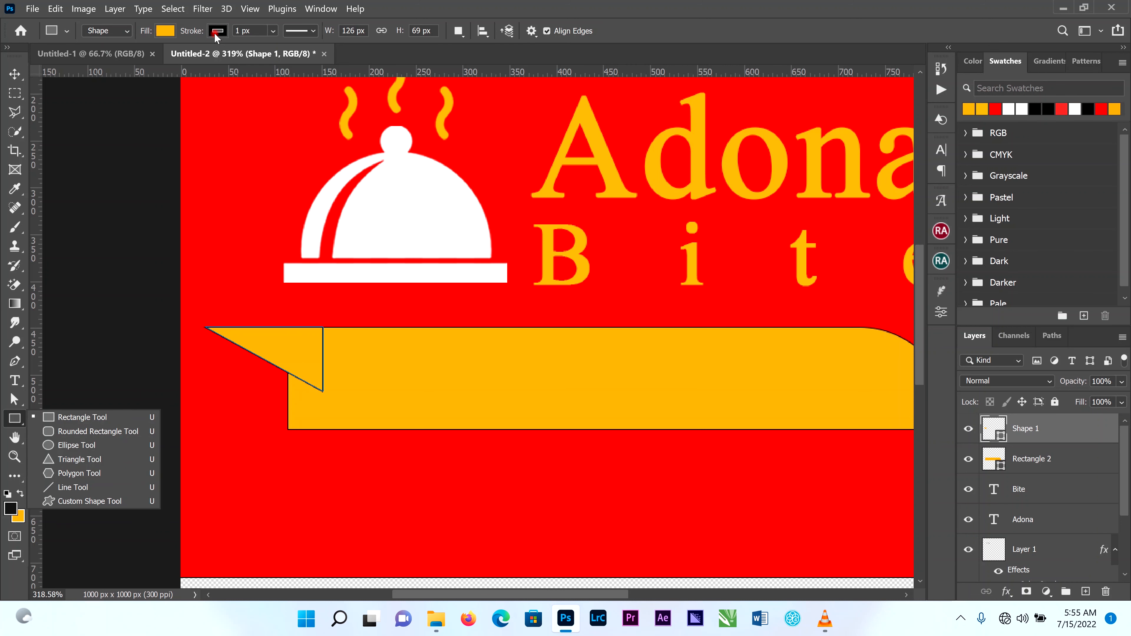
click(217, 31)
click(131, 59)
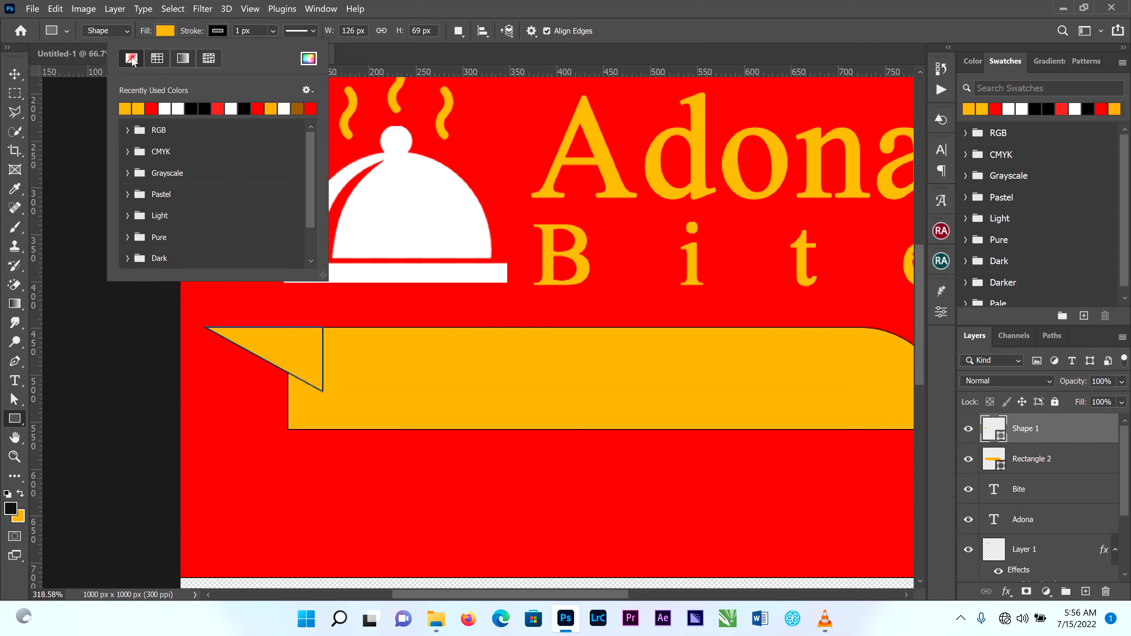
Remove the stroke from the yellow banner rectangle so that it has no outline colour.
key(v)
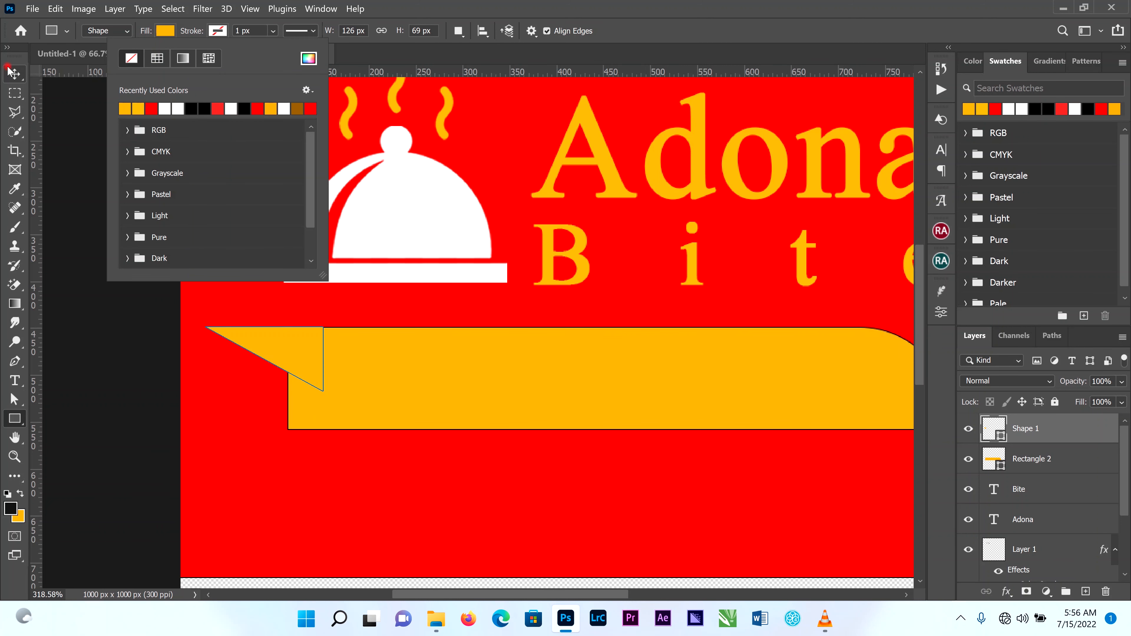
click(292, 357)
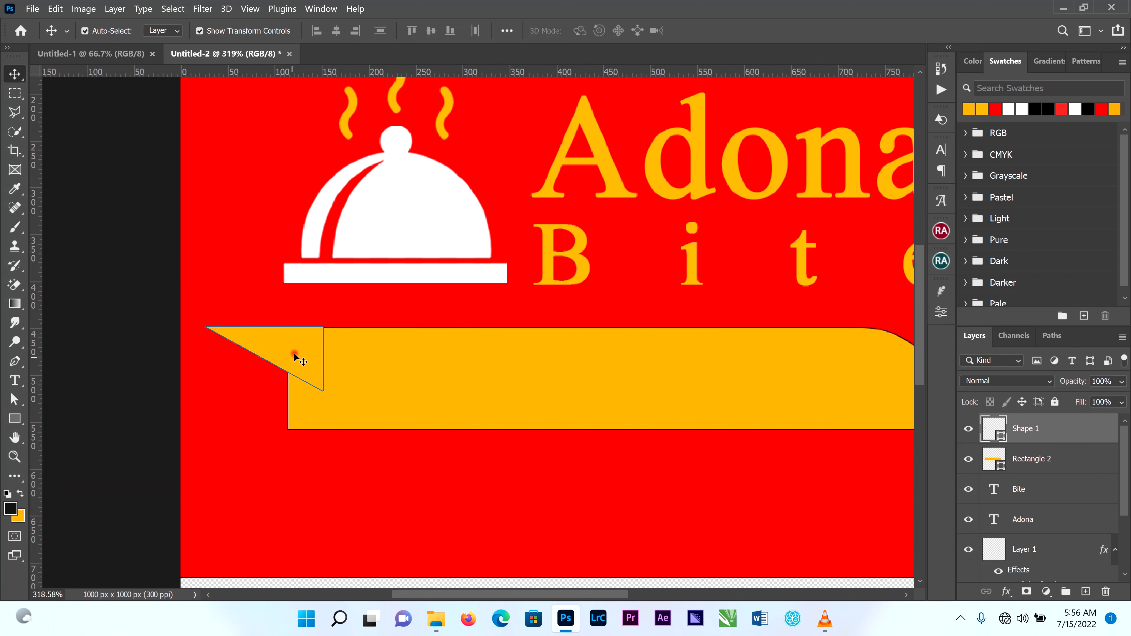
click(502, 382)
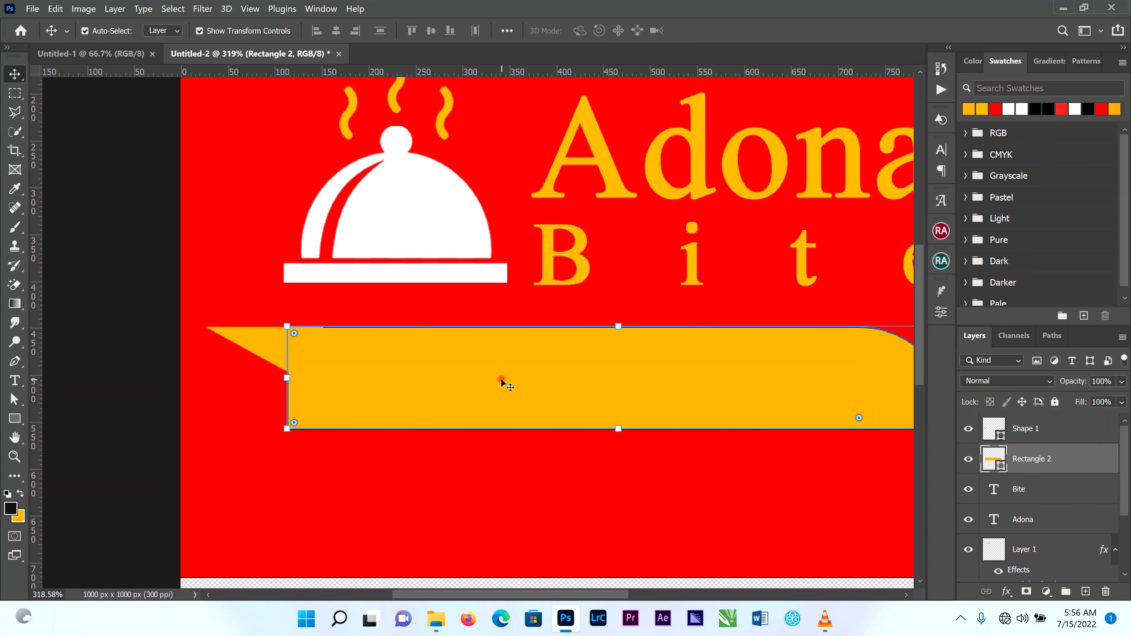
click(14, 419)
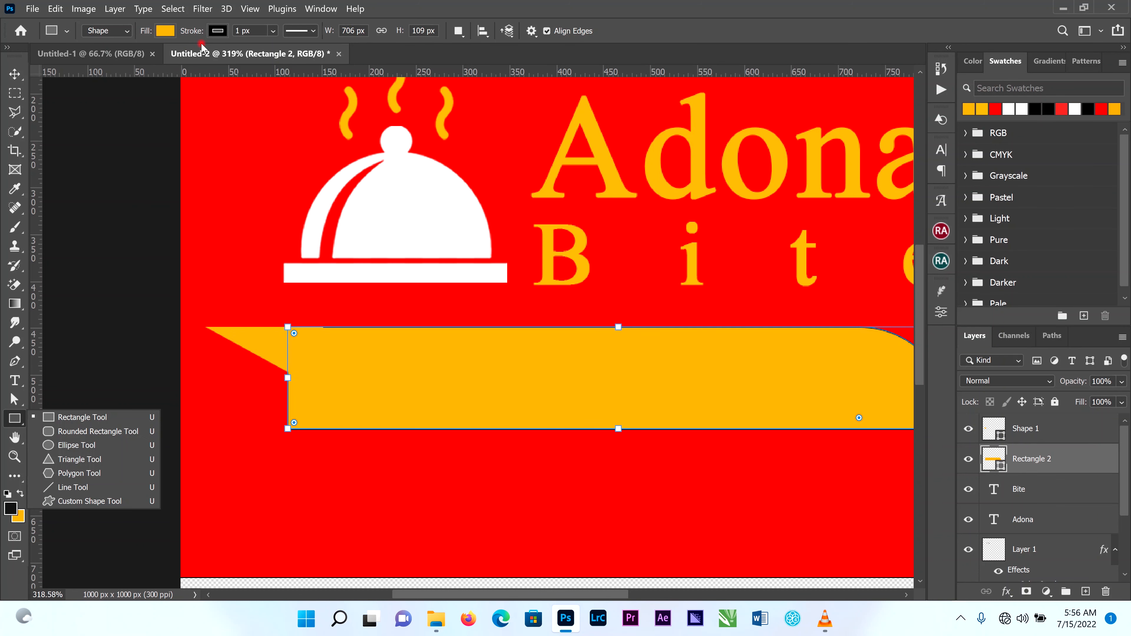
click(218, 30)
click(130, 58)
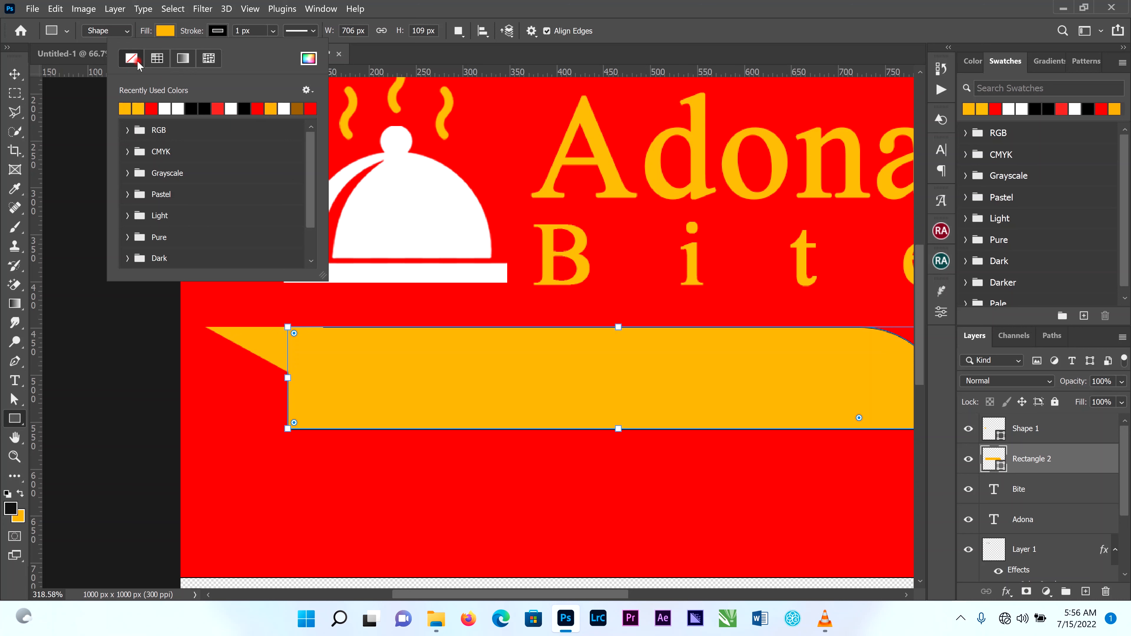
click(14, 74)
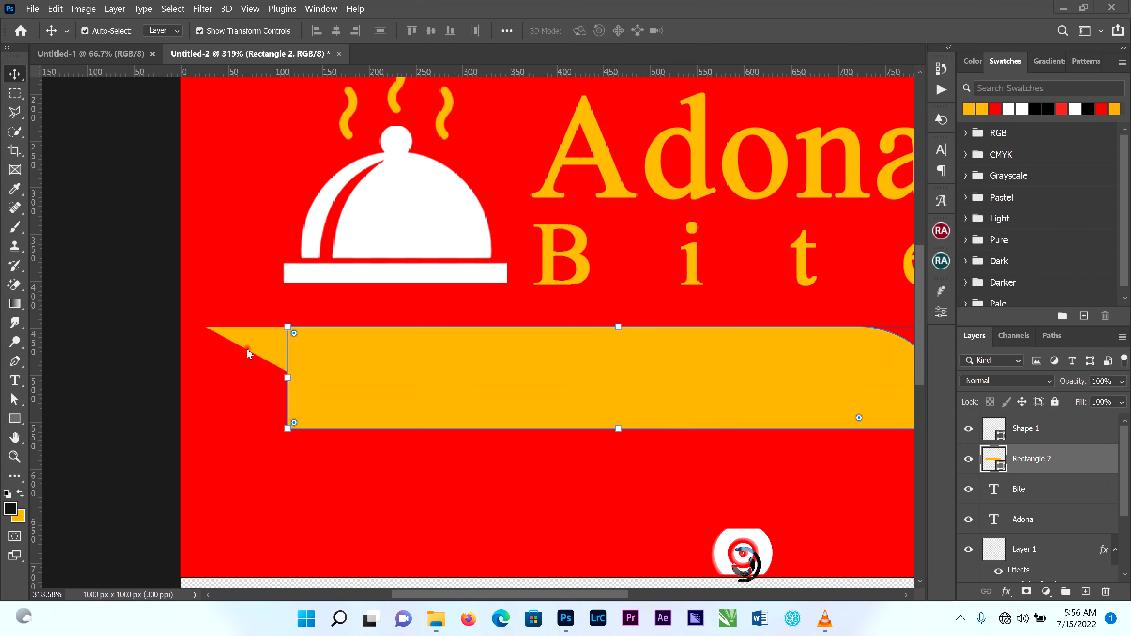
Stretch the yellow triangle downward to about 138% of its height and shift it slightly right, further over the banner's end.
click(266, 344)
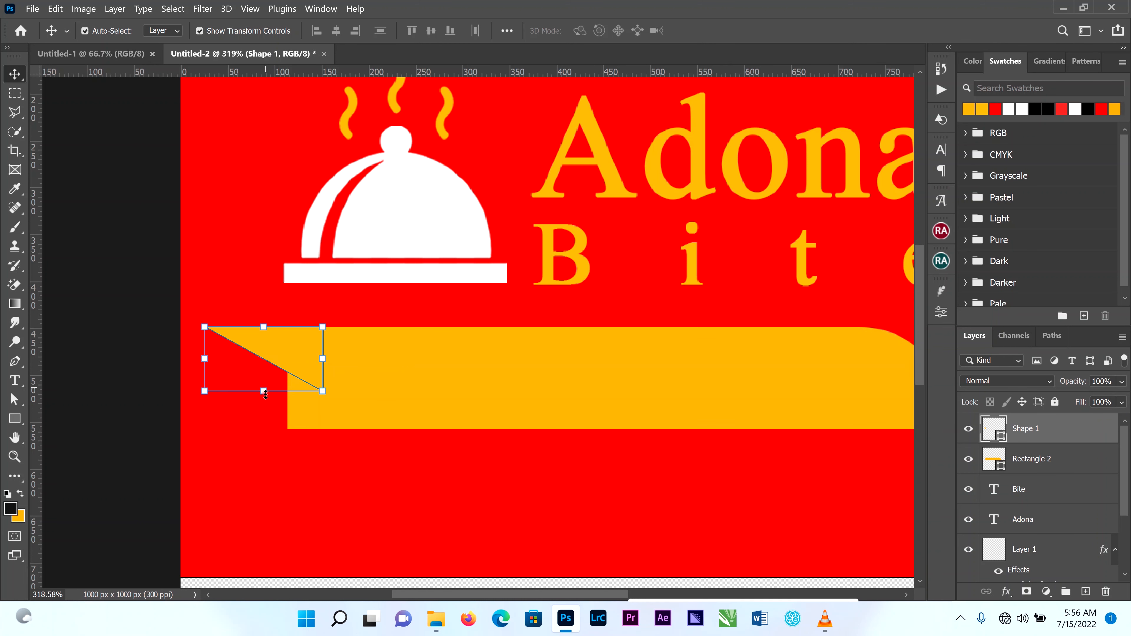
drag(263, 391, 262, 413)
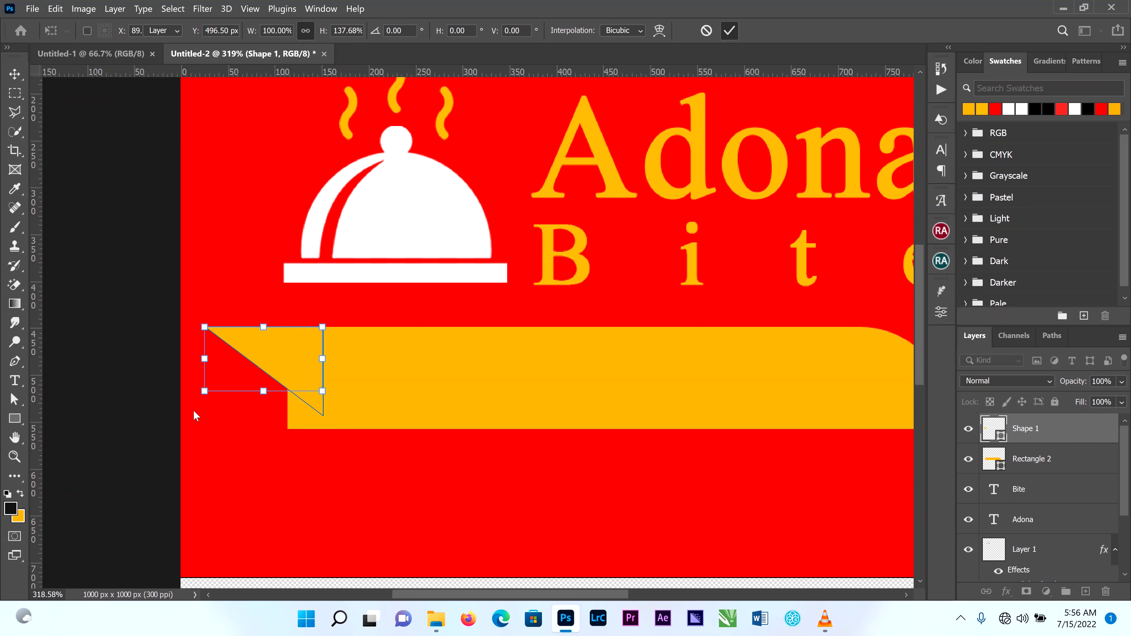
key(Return)
scroll(139, 395, down, 2)
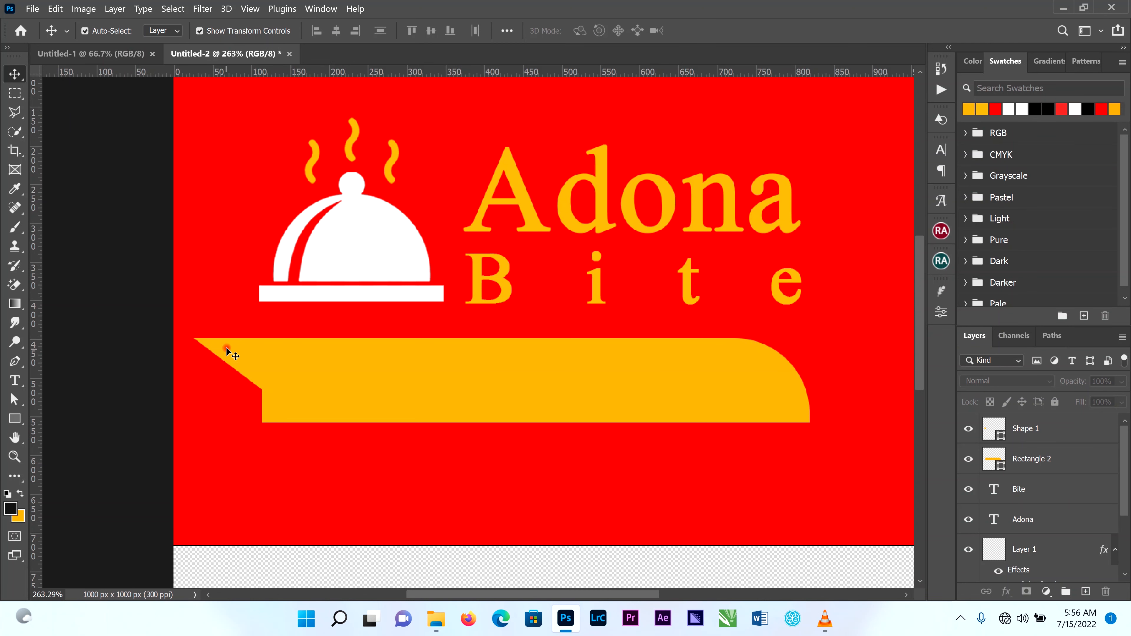
drag(230, 354, 244, 352)
click(95, 369)
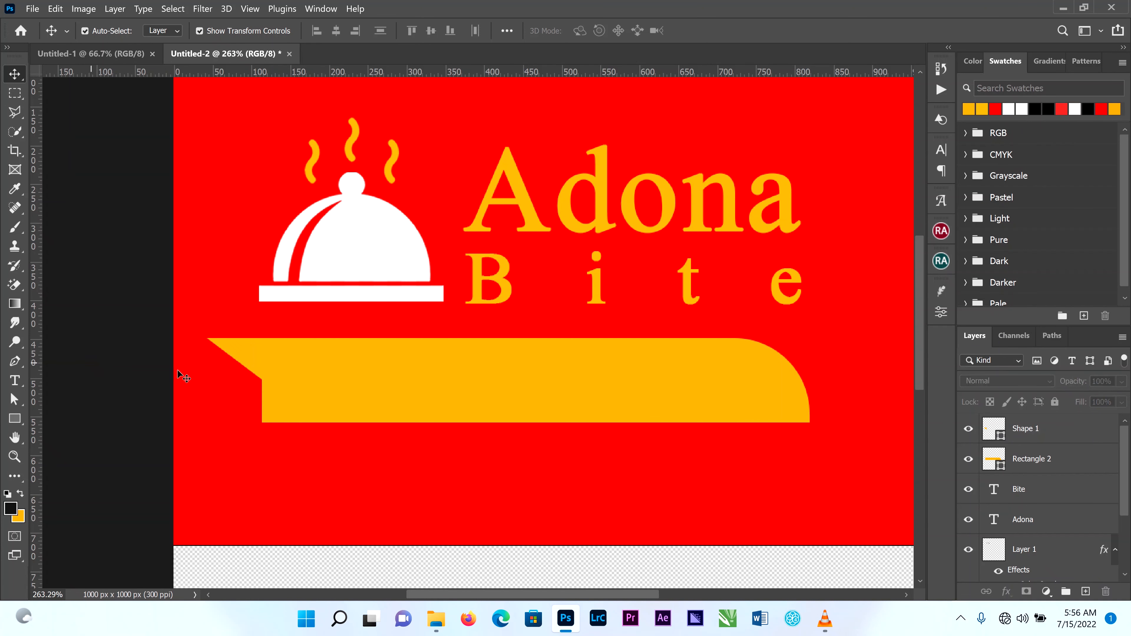
Stretch the yellow banner rectangle downward to about 118% of its height.
click(452, 393)
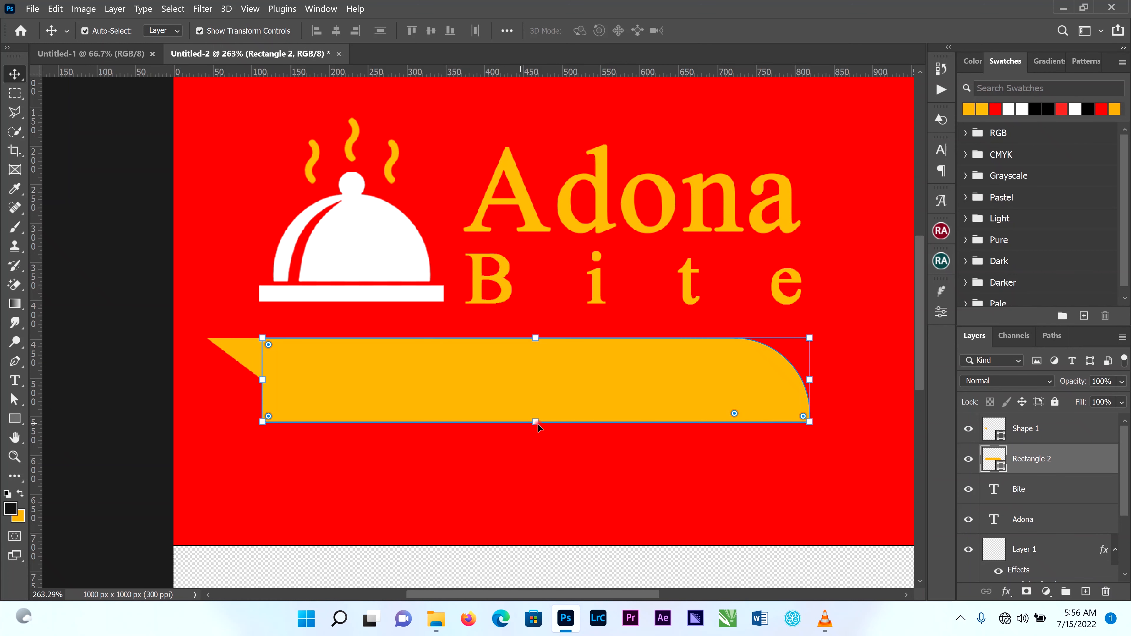
drag(536, 429, 536, 446)
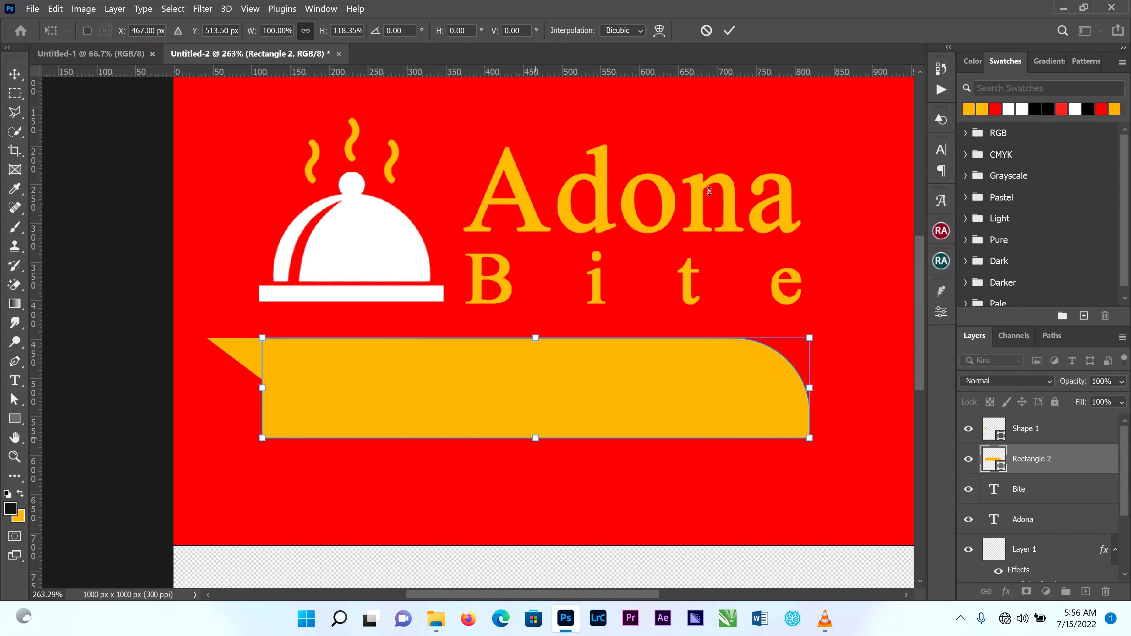
click(729, 30)
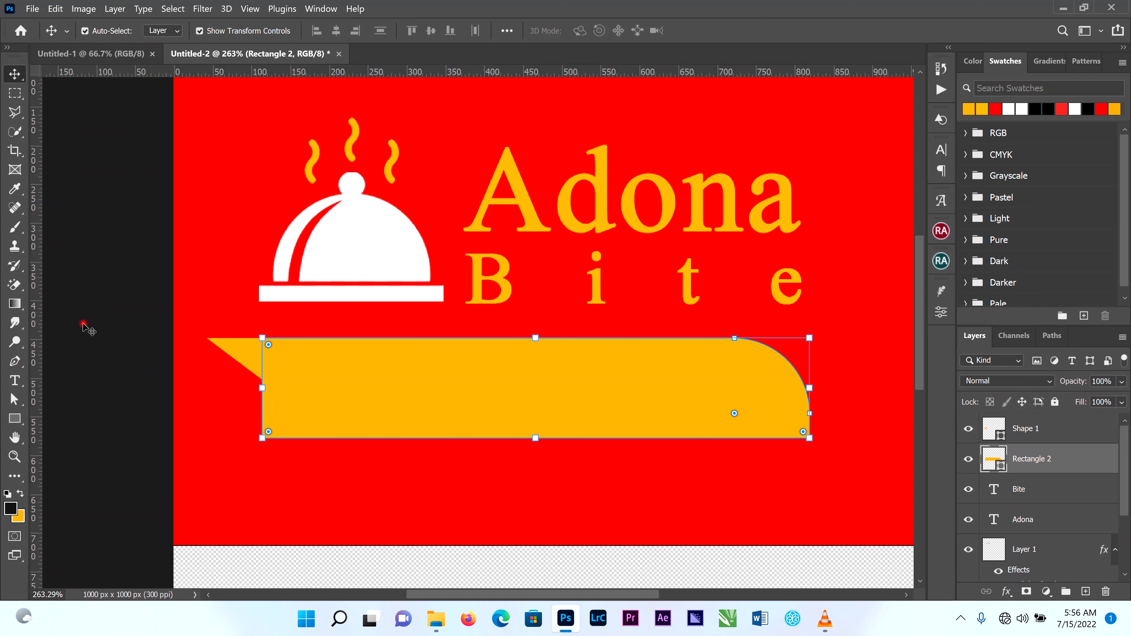
click(202, 555)
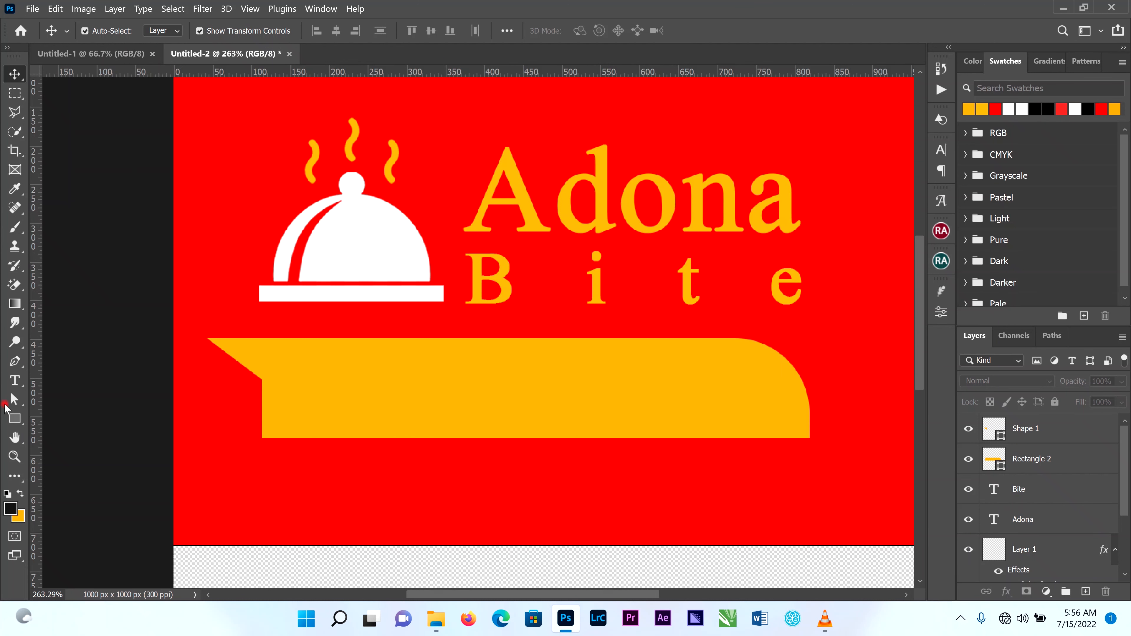
Add the black 24 pt text "Just taste it" on the red area just below the yellow banner.
click(15, 381)
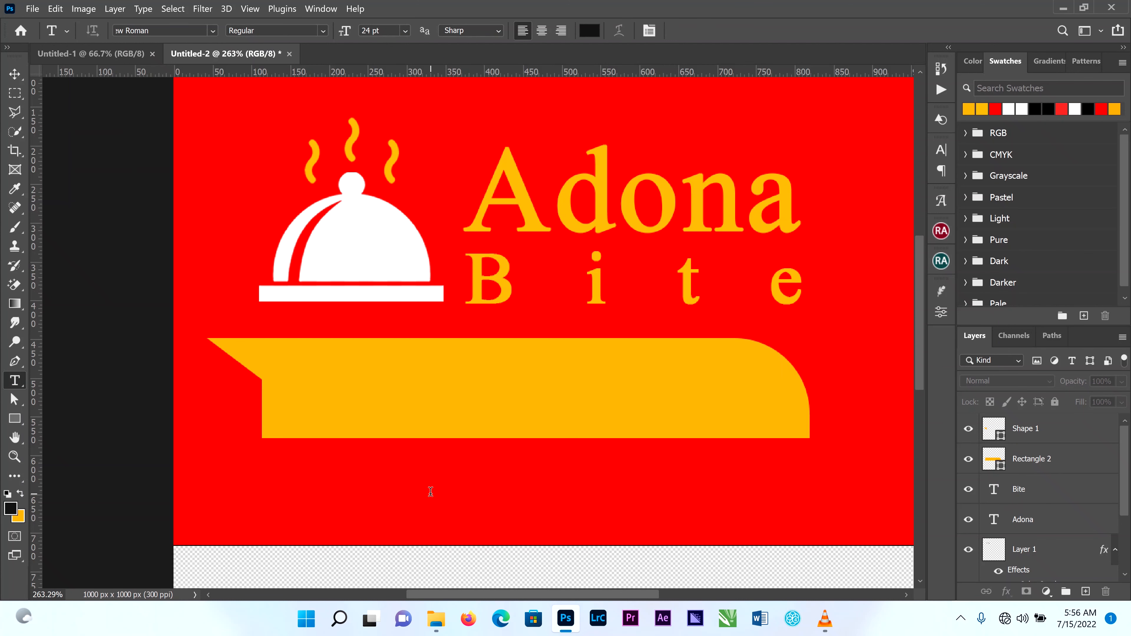
click(430, 491)
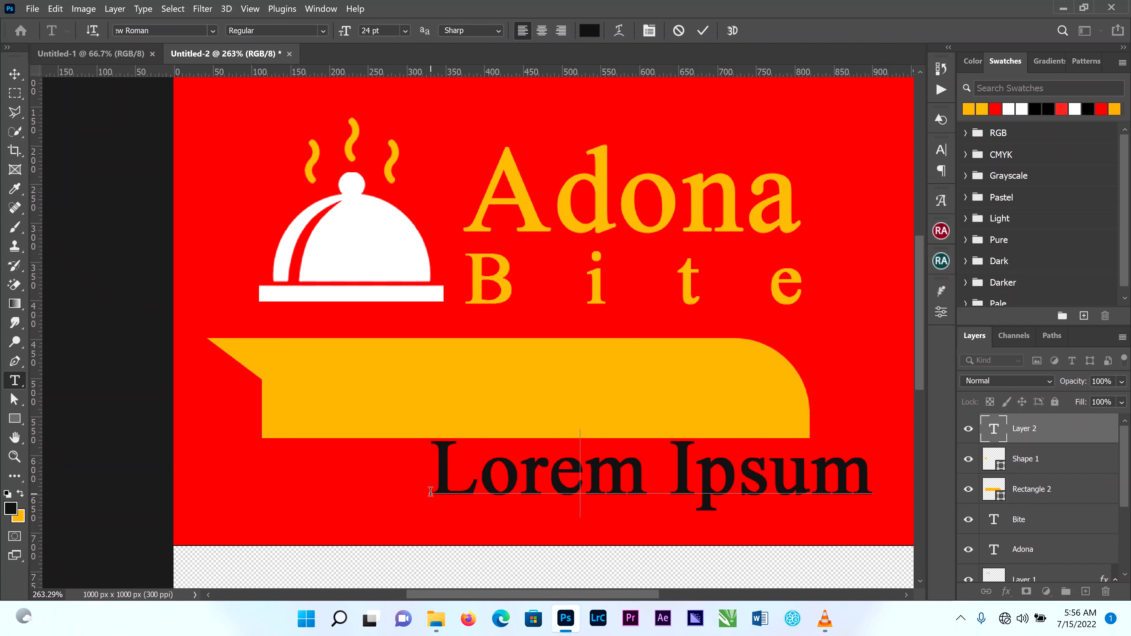
text(Just)
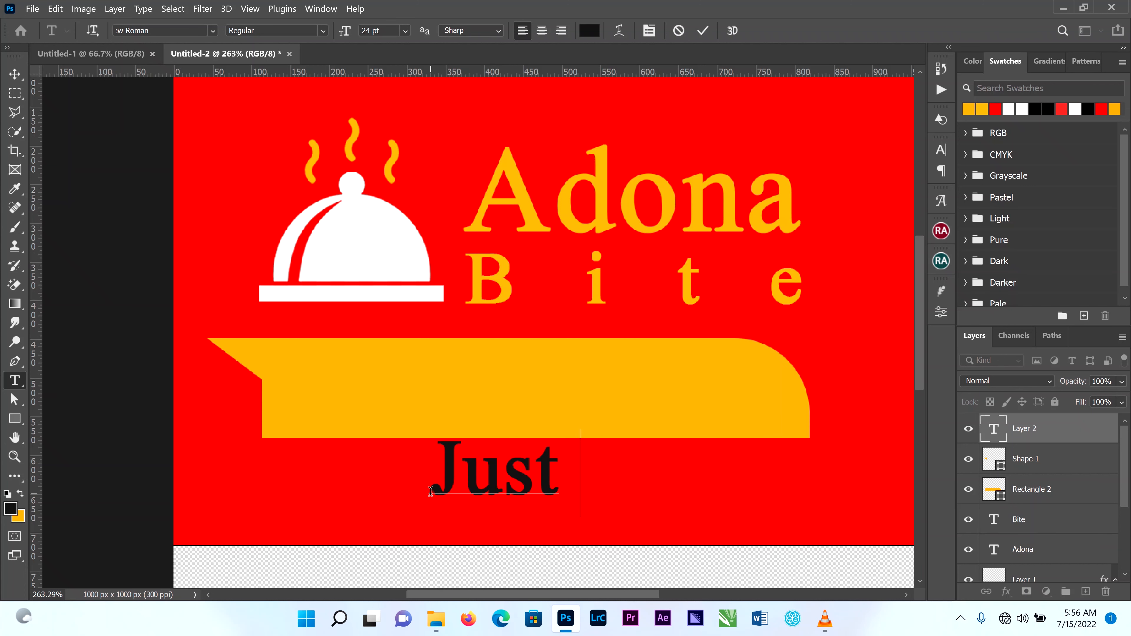
text( taste)
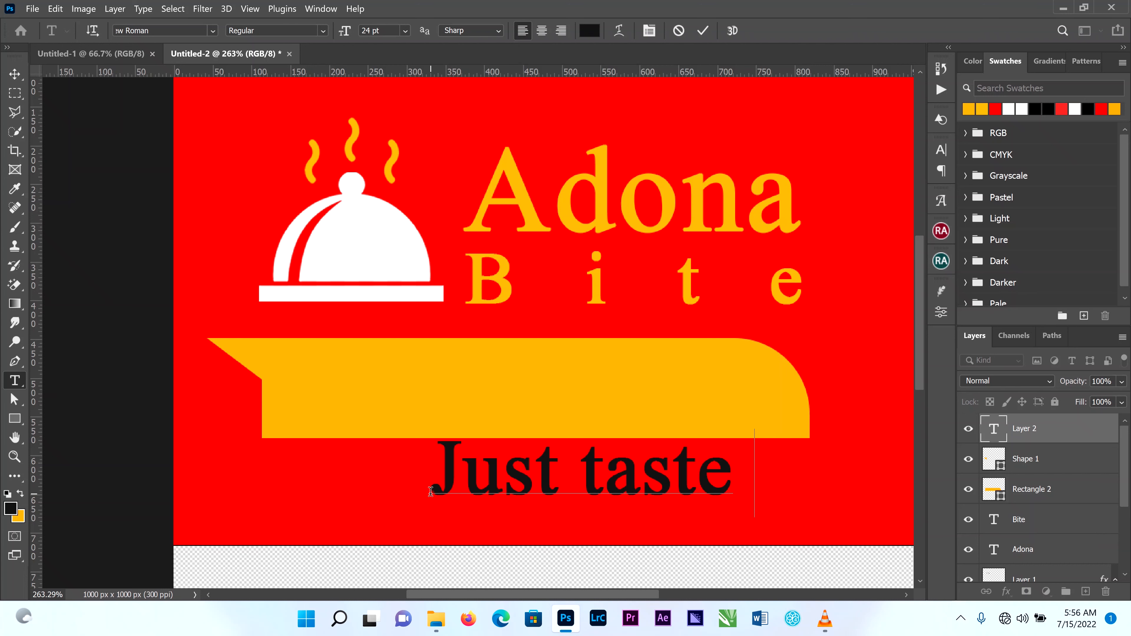
text( it)
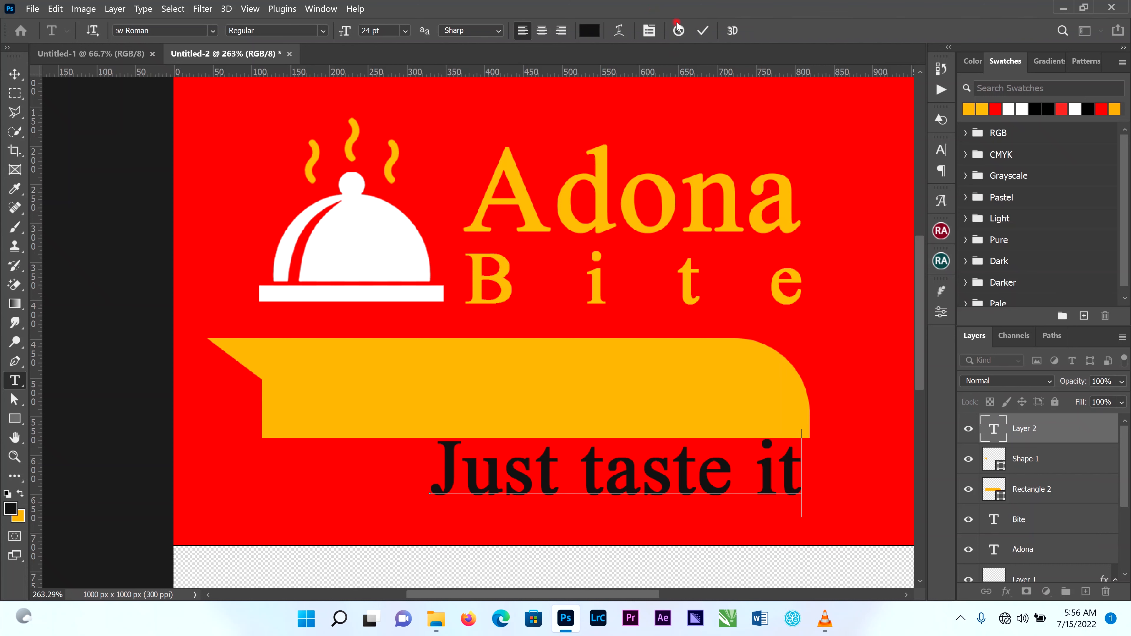
click(703, 30)
Move the "Just taste it" text onto the yellow banner and enlarge it proportionally to about 119%.
click(14, 75)
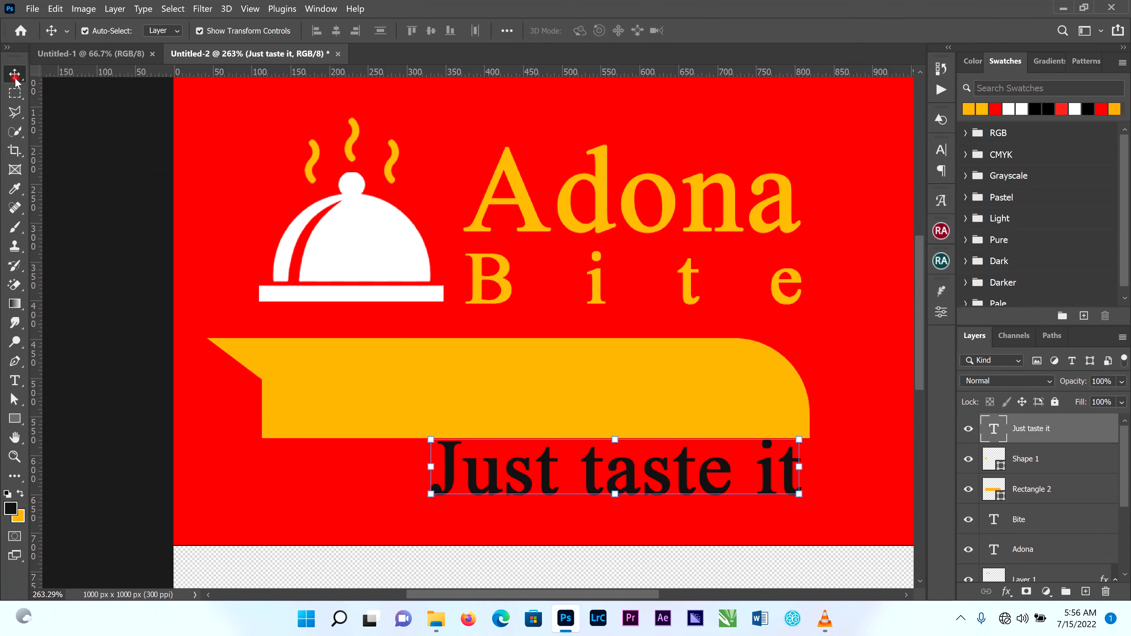
drag(663, 483, 518, 408)
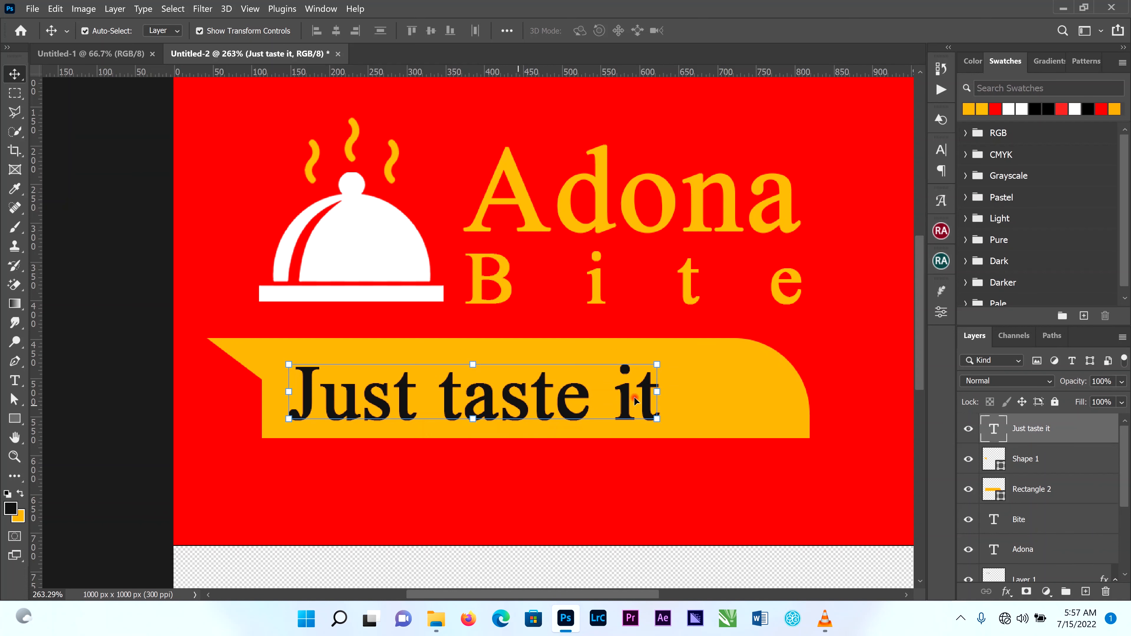
drag(660, 362, 740, 352)
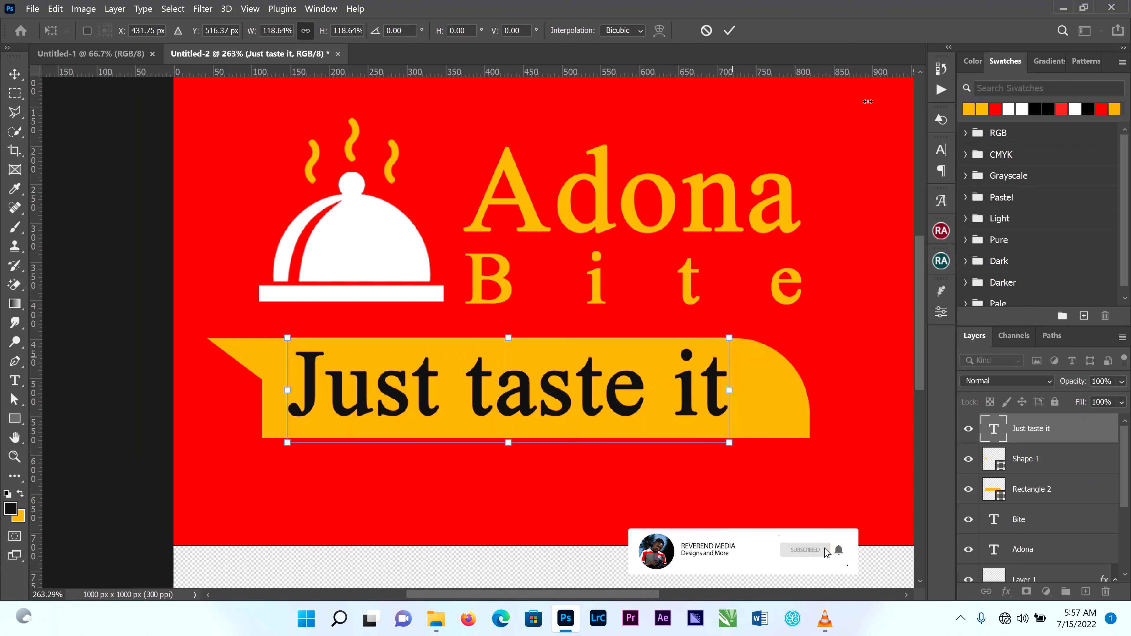
click(729, 30)
Change the tagline's capital J to a lowercase j and shift the text slightly right to centre it on the banner.
double_click(308, 404)
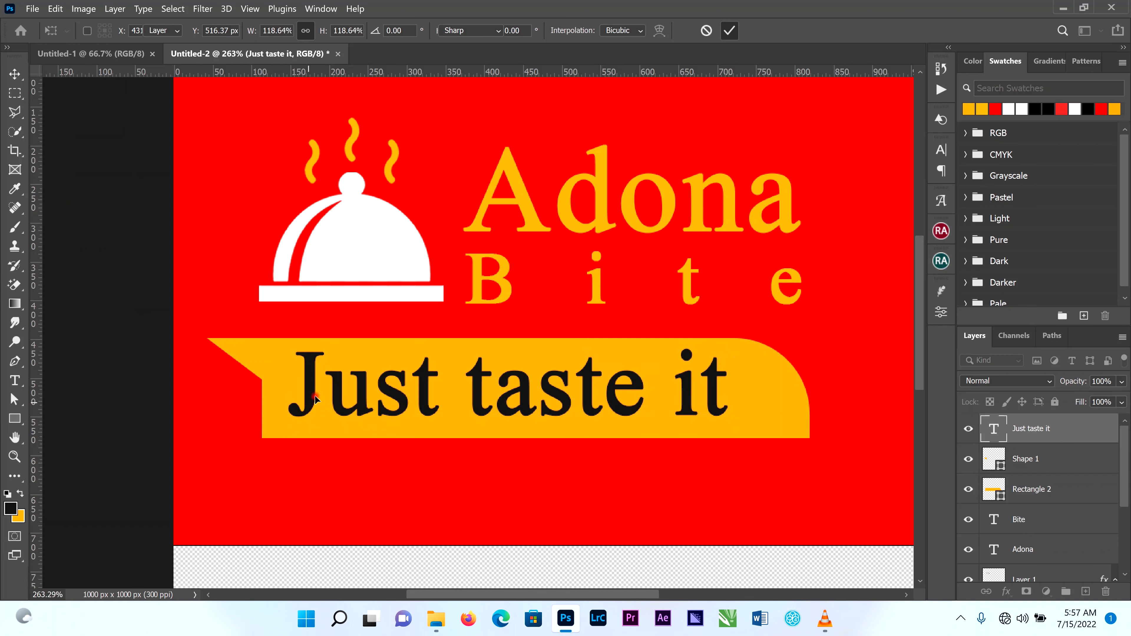
drag(322, 392, 299, 388)
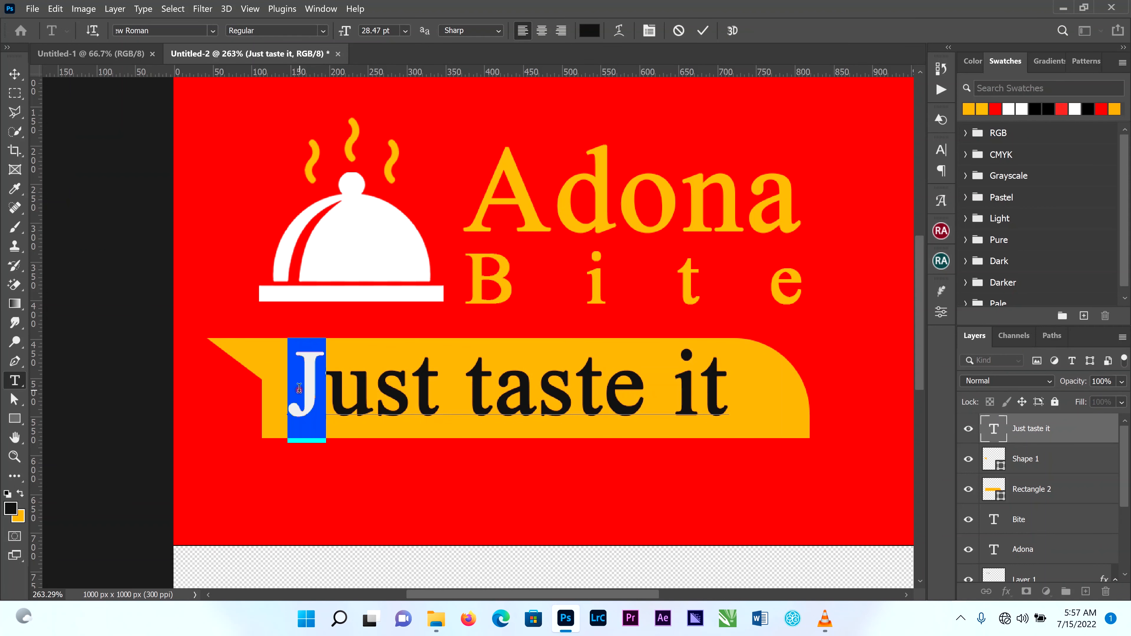
text(j)
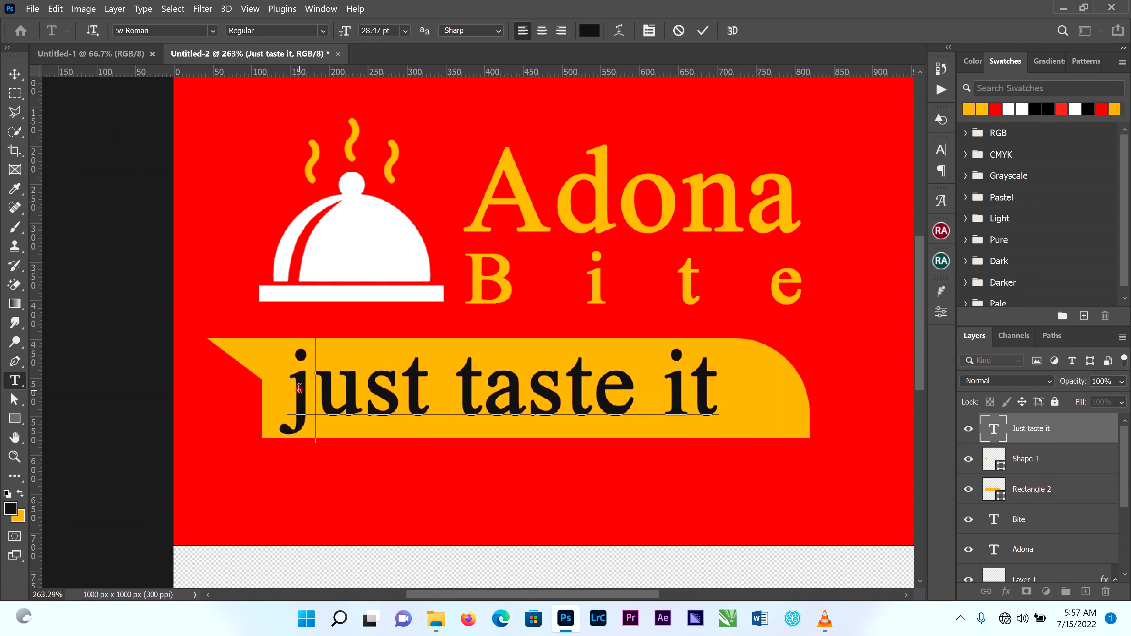
click(702, 30)
key(v)
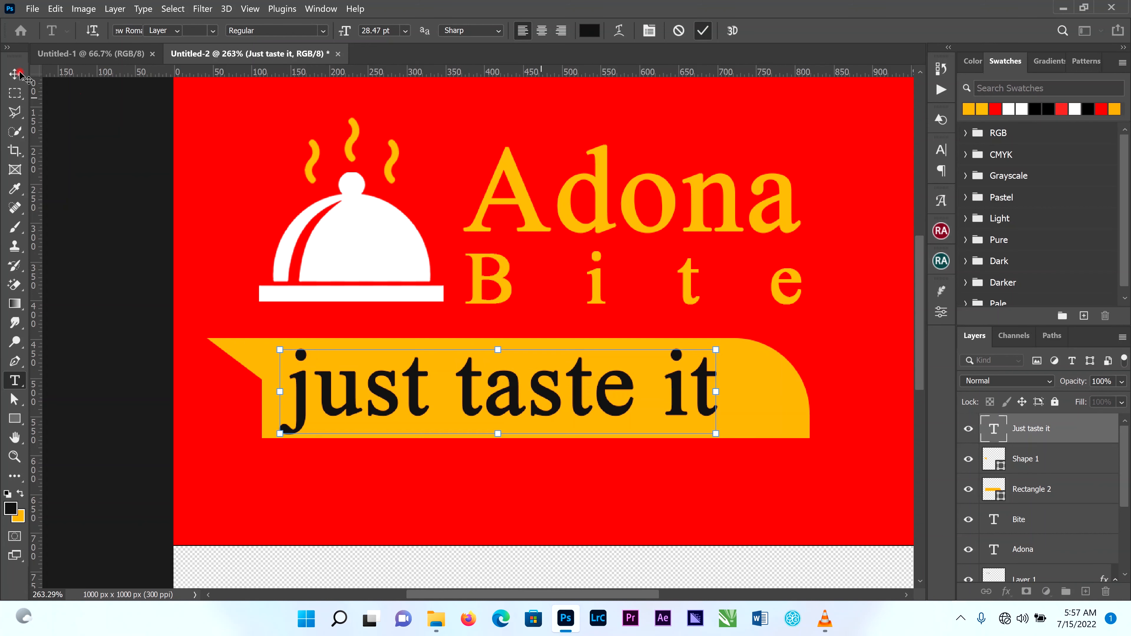
drag(577, 389, 601, 387)
Move the banner, triangle and tagline together right and up close beneath the dish cover and "Bite", scaling them to about 99%.
scroll(651, 379, down, 2)
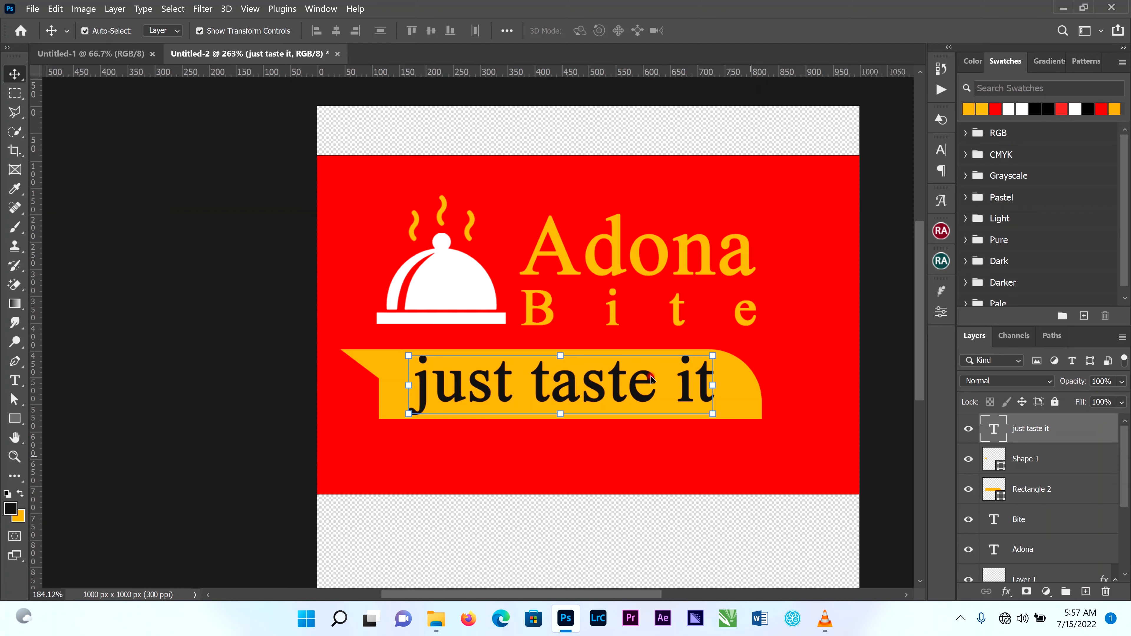
drag(811, 345, 330, 420)
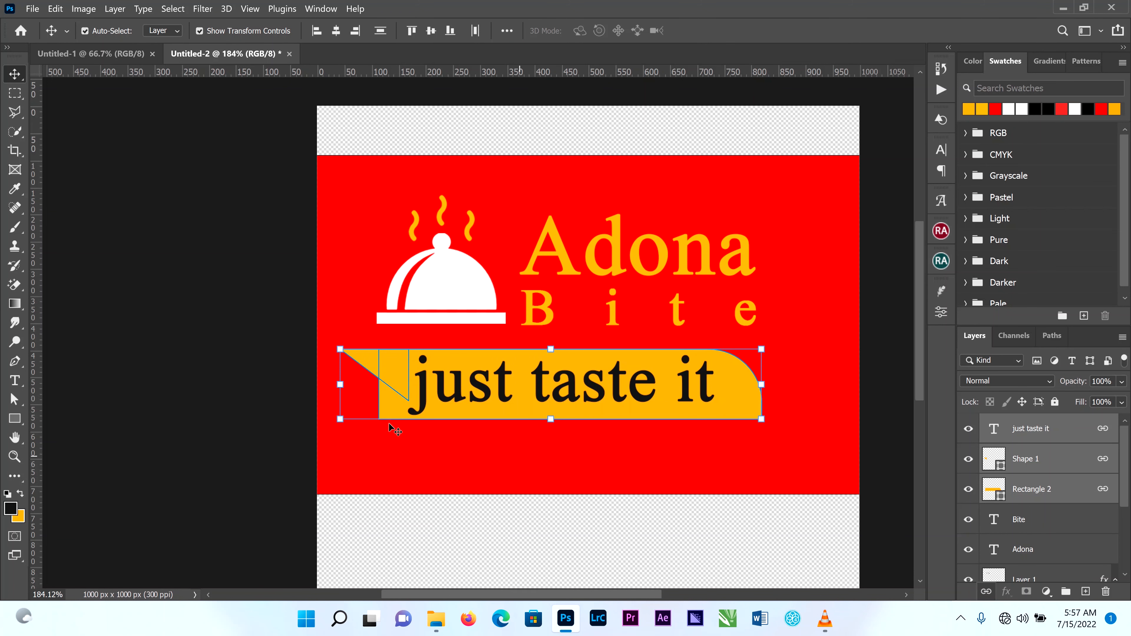
drag(351, 416, 377, 412)
drag(761, 350, 782, 345)
click(732, 31)
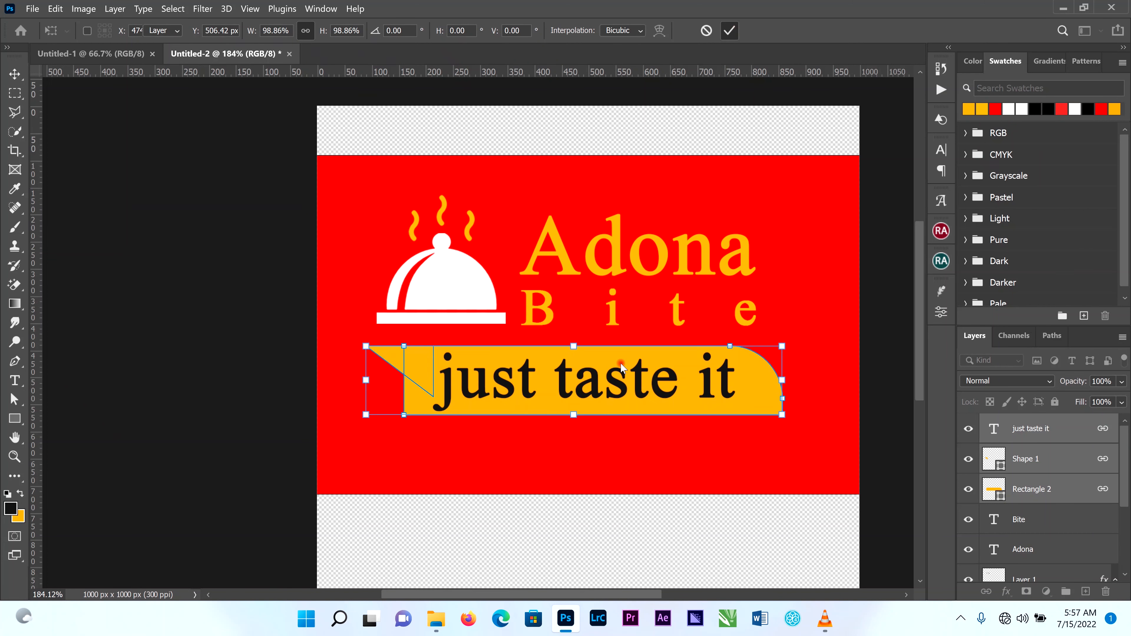
drag(612, 361, 612, 354)
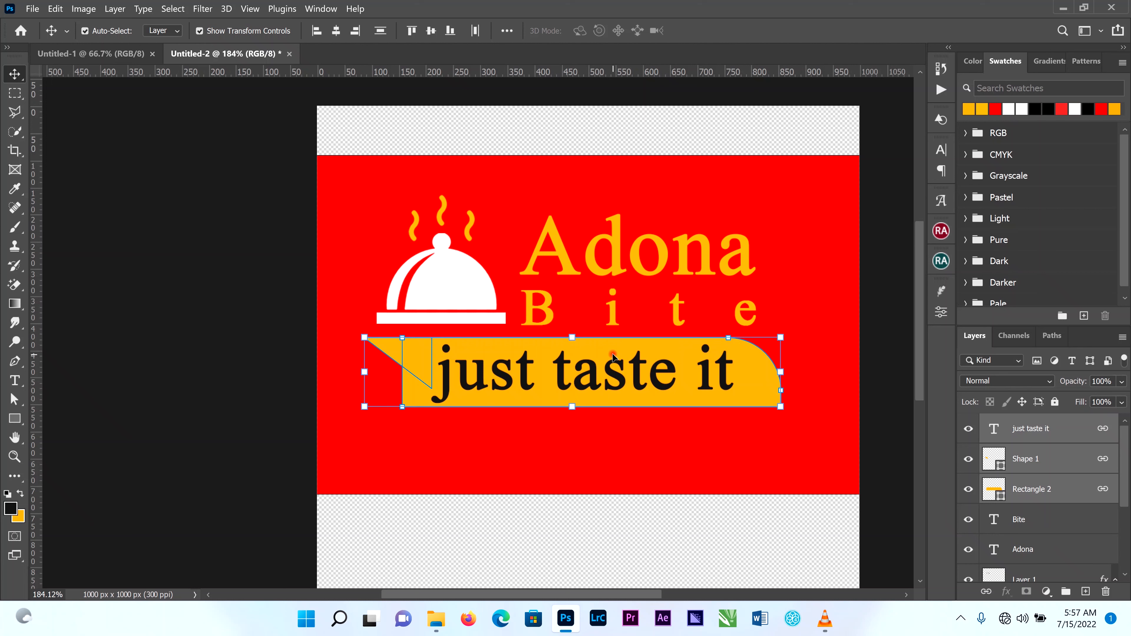
click(885, 280)
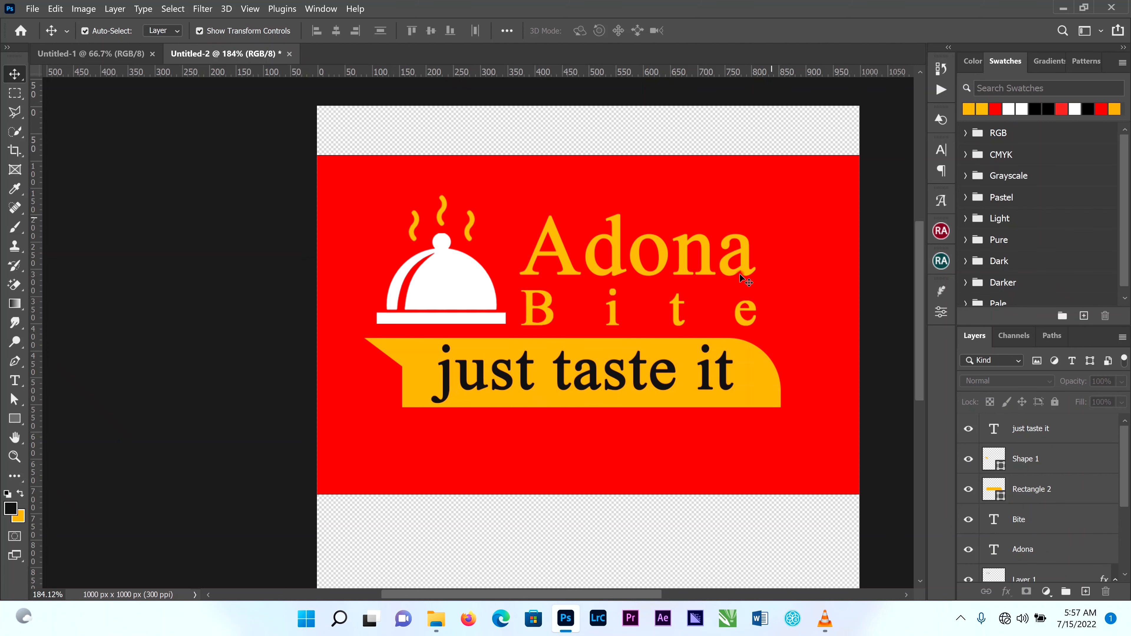
Crop the canvas to the red background's height, cutting off the transparent strips above and below it.
scroll(740, 273, down, 1)
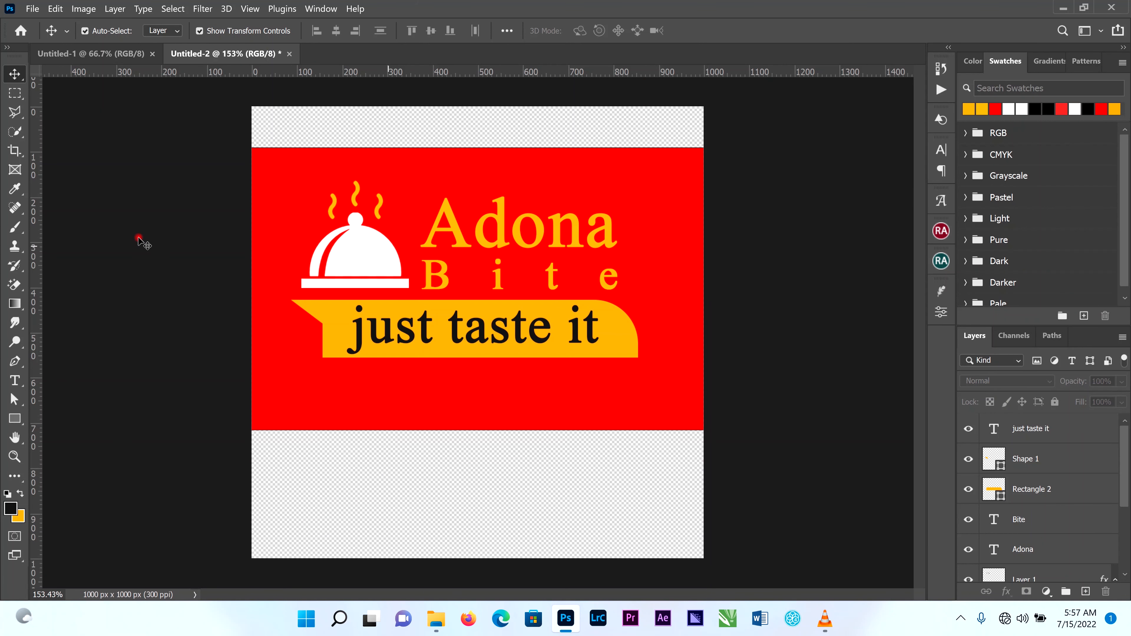
click(14, 165)
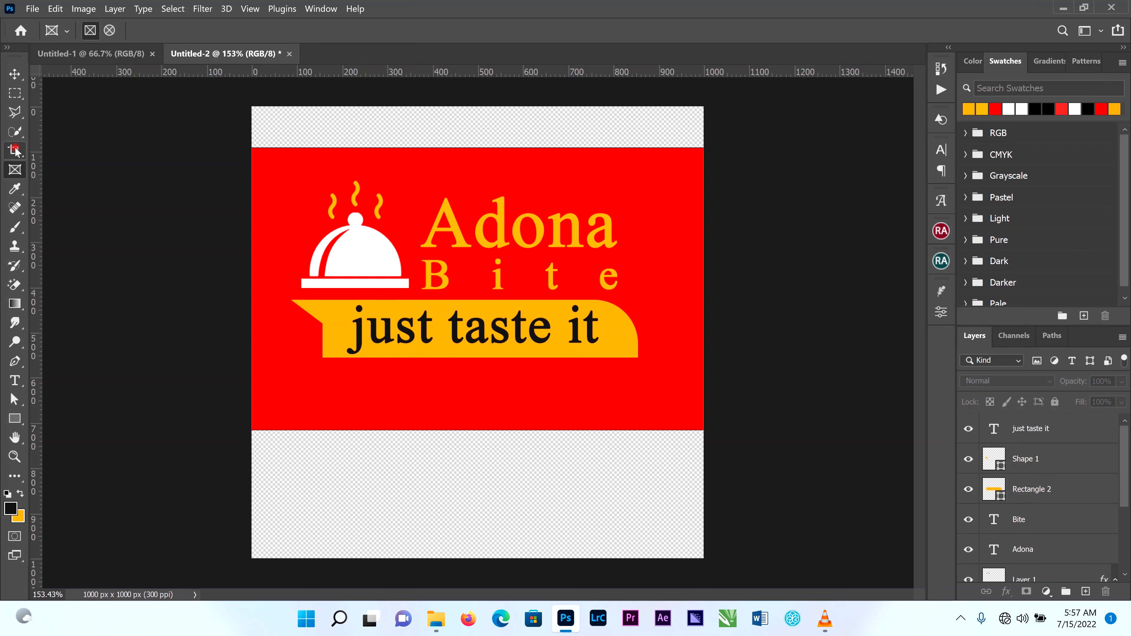
click(15, 150)
drag(465, 562, 468, 494)
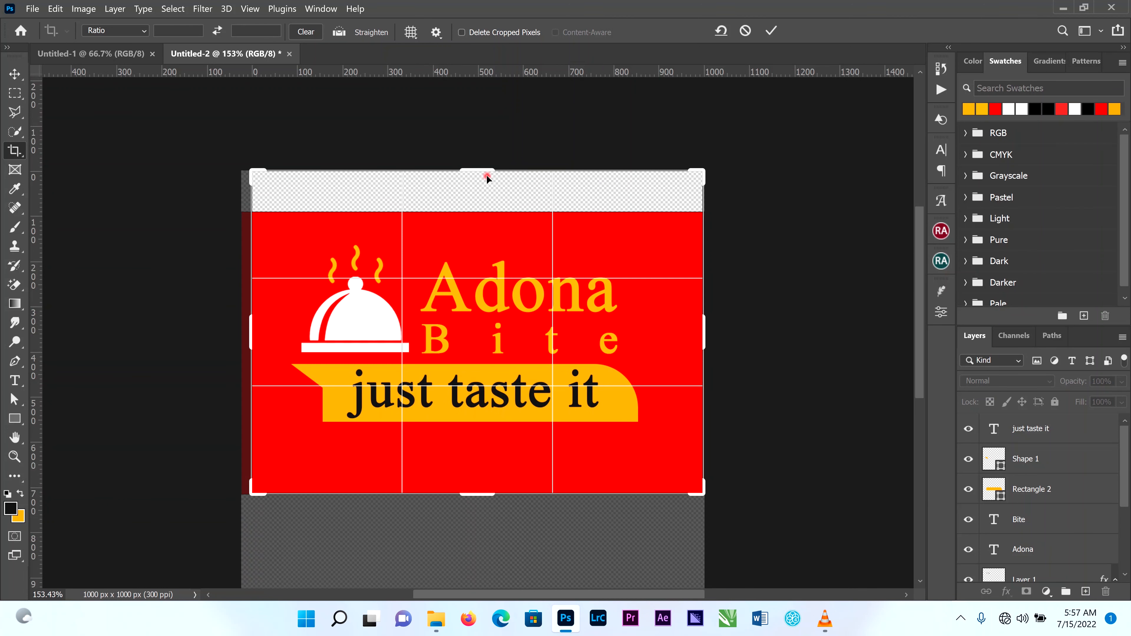
drag(484, 172, 484, 190)
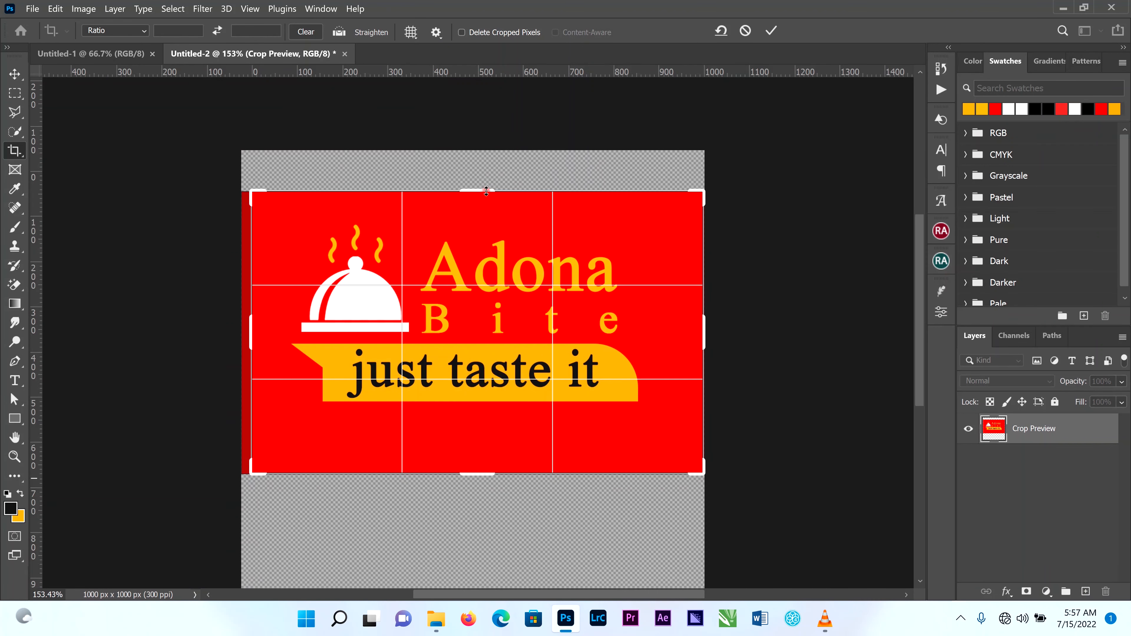